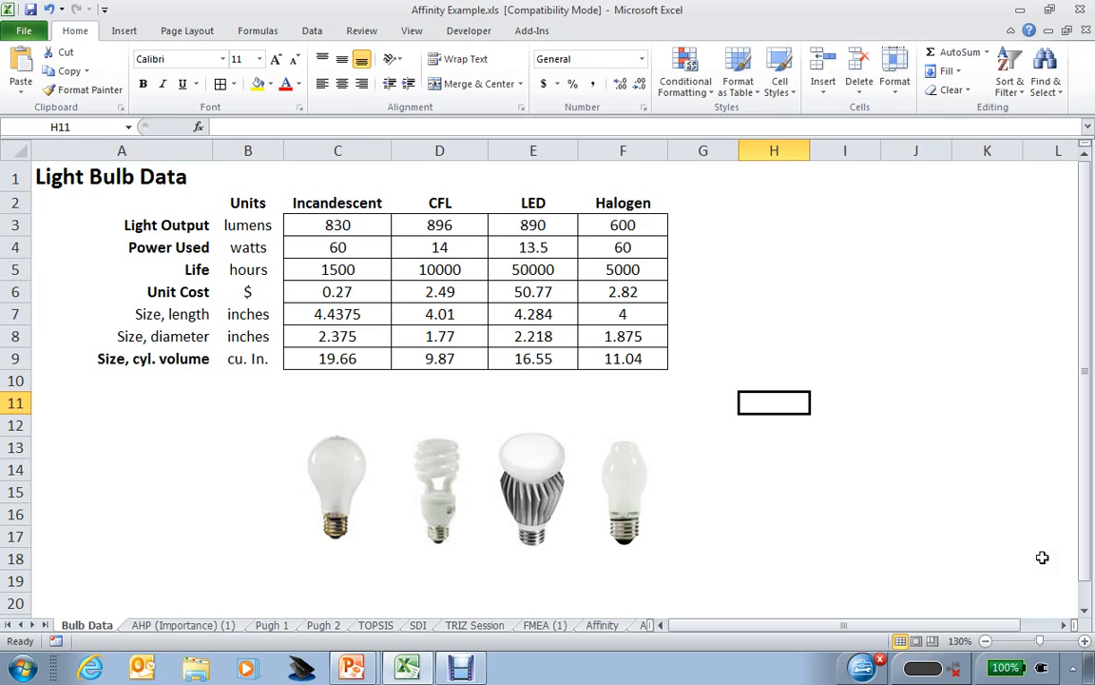
# Step: Review the four bulb types heading the Light Bulb Data table: Incandescent, CFL, LED and Halogen
pyautogui.click(347, 206)
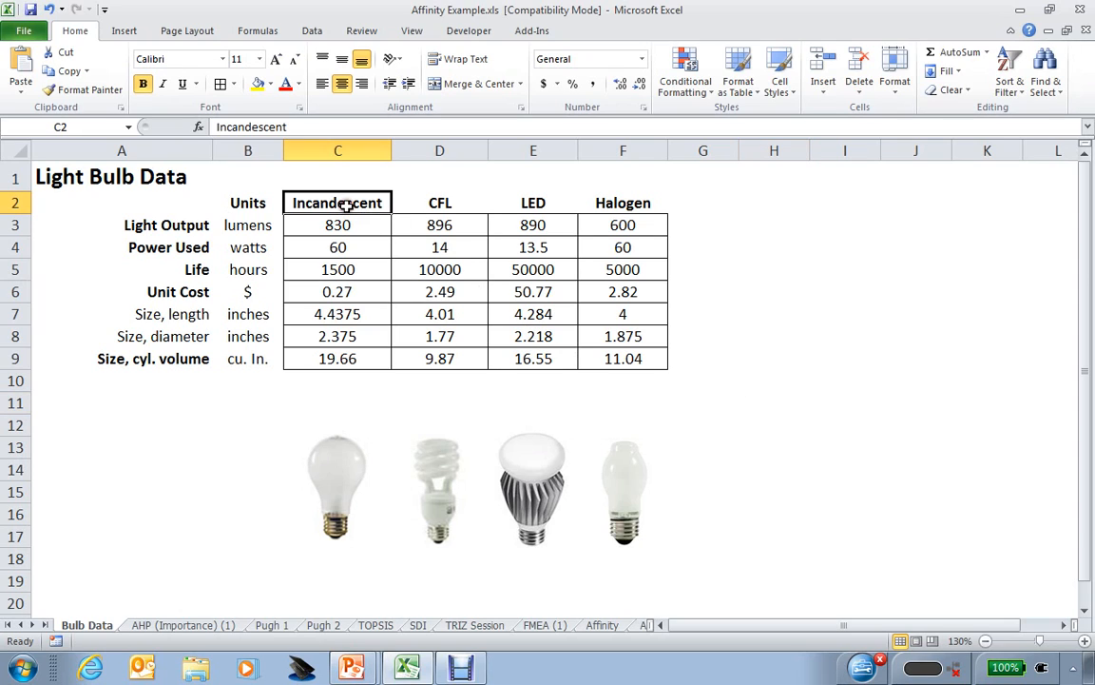
pyautogui.click(433, 205)
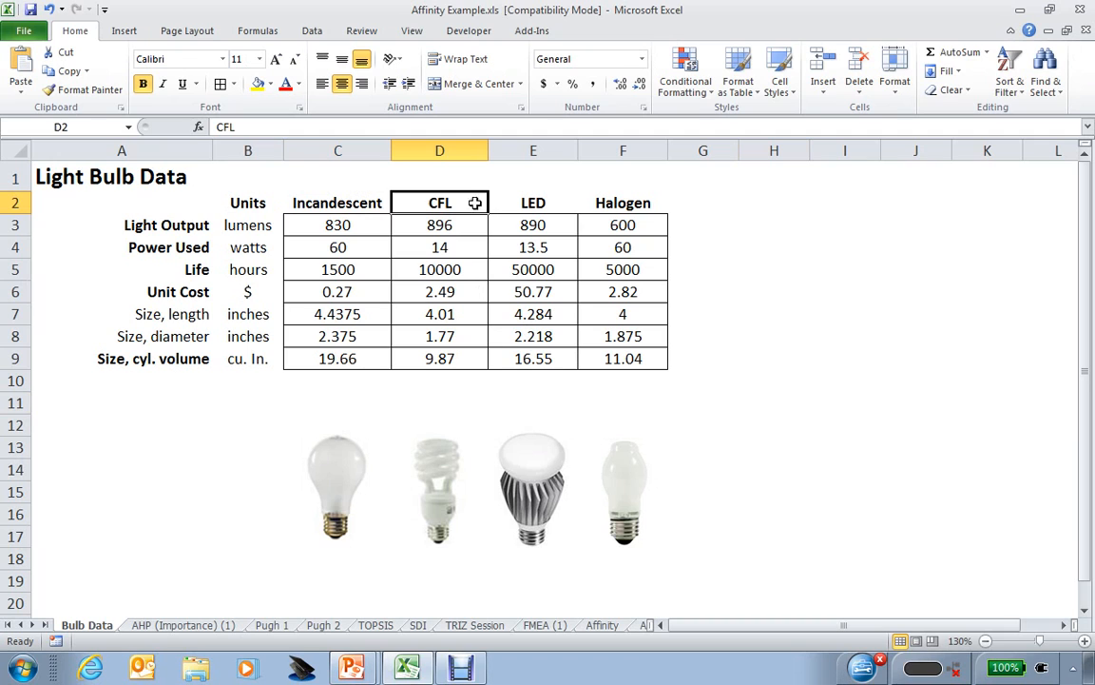
pyautogui.click(532, 217)
pyautogui.click(565, 205)
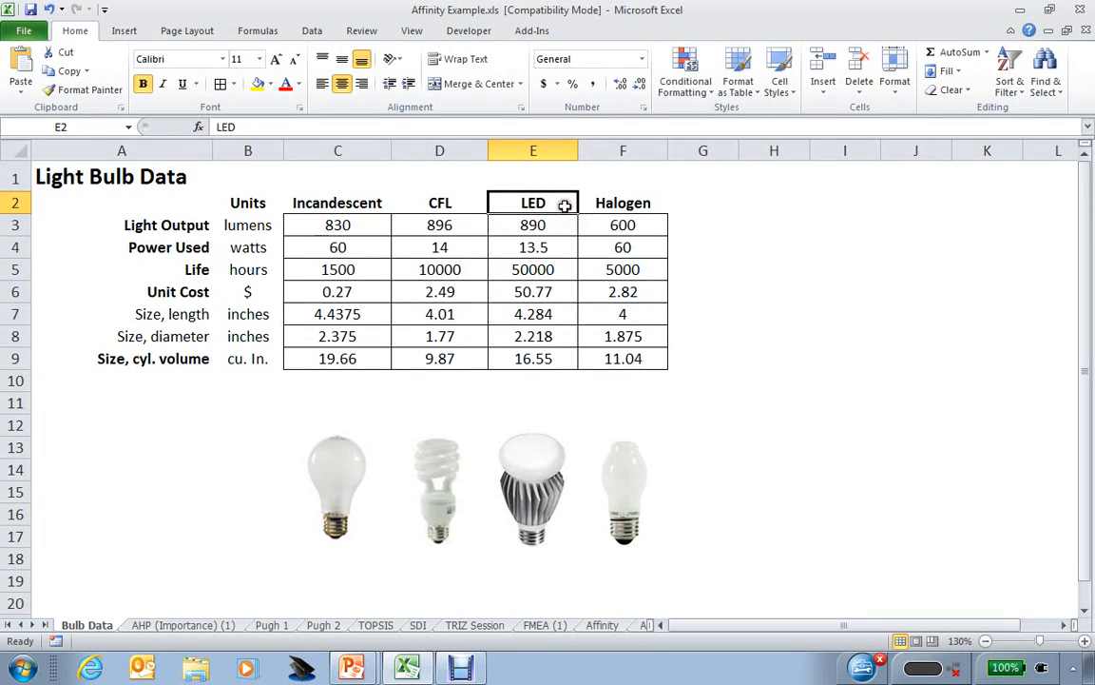
pyautogui.click(661, 202)
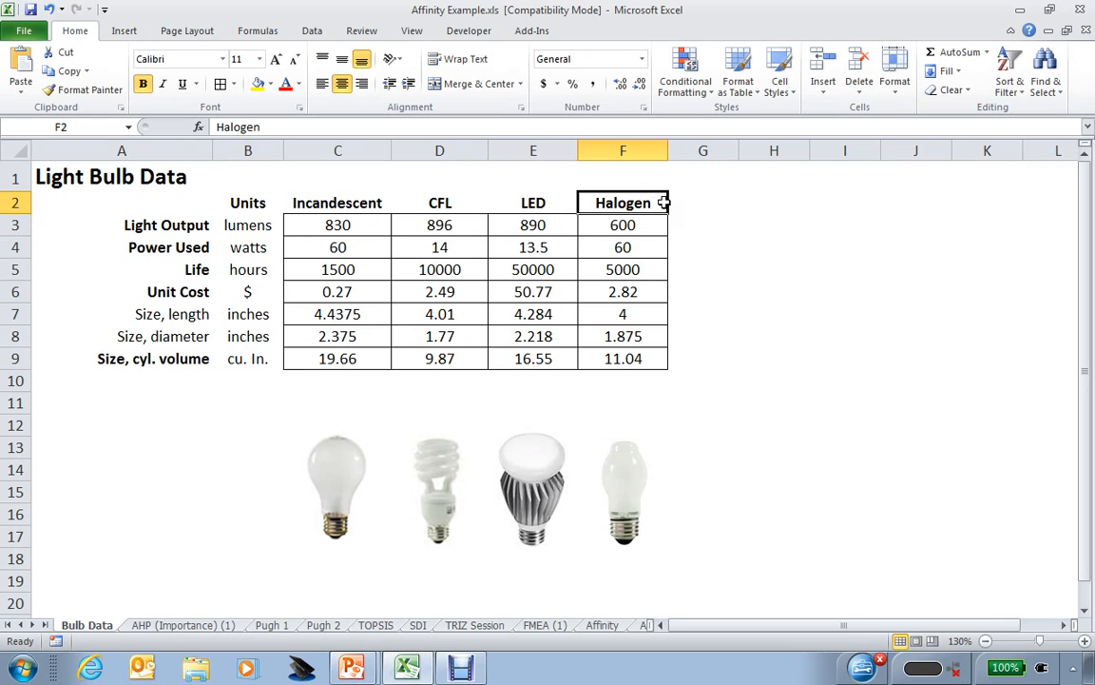
# Step: Examine the attribute rows from Light Output to Size, cyl. volume and the data values for all four bulbs
pyautogui.click(168, 222)
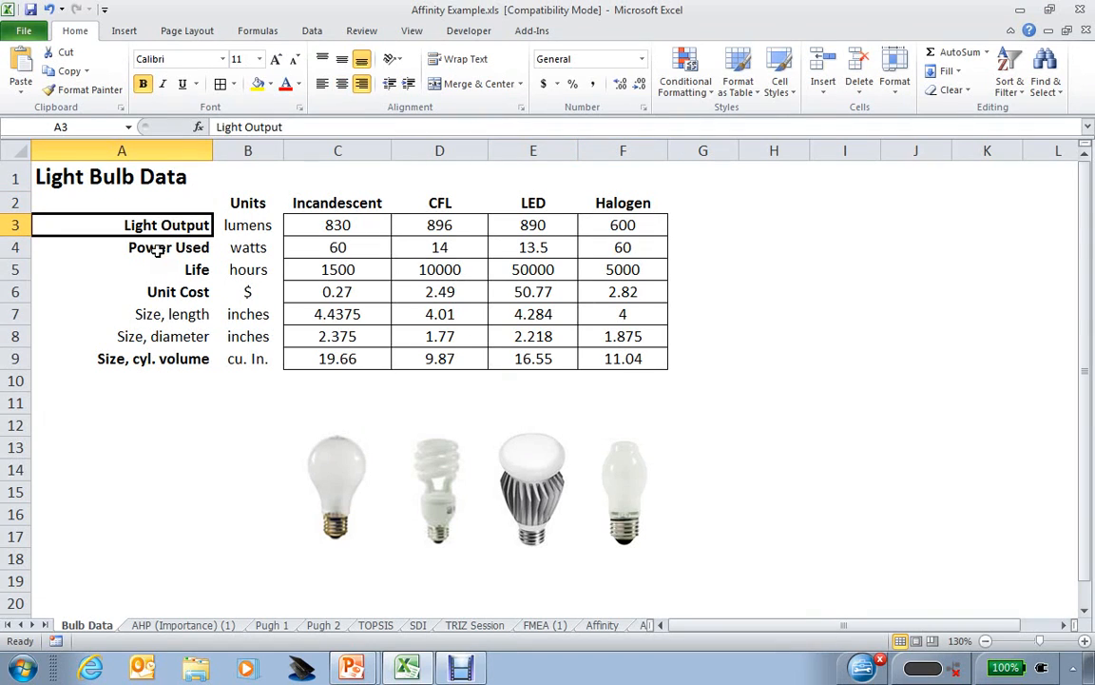
pyautogui.click(158, 249)
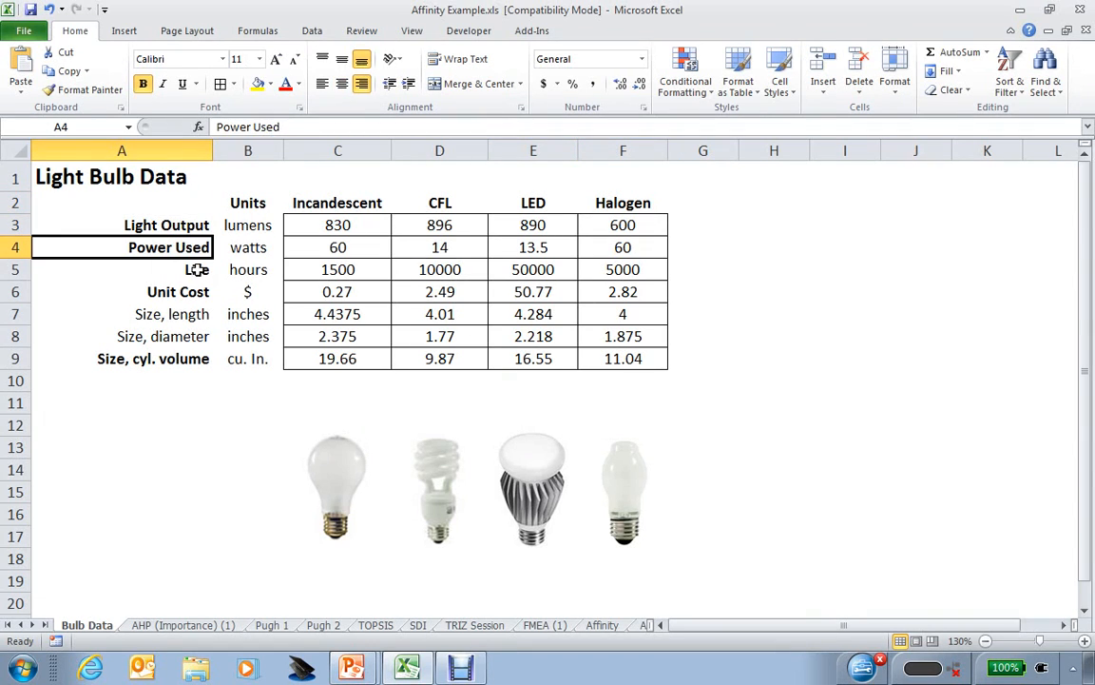
pyautogui.click(196, 271)
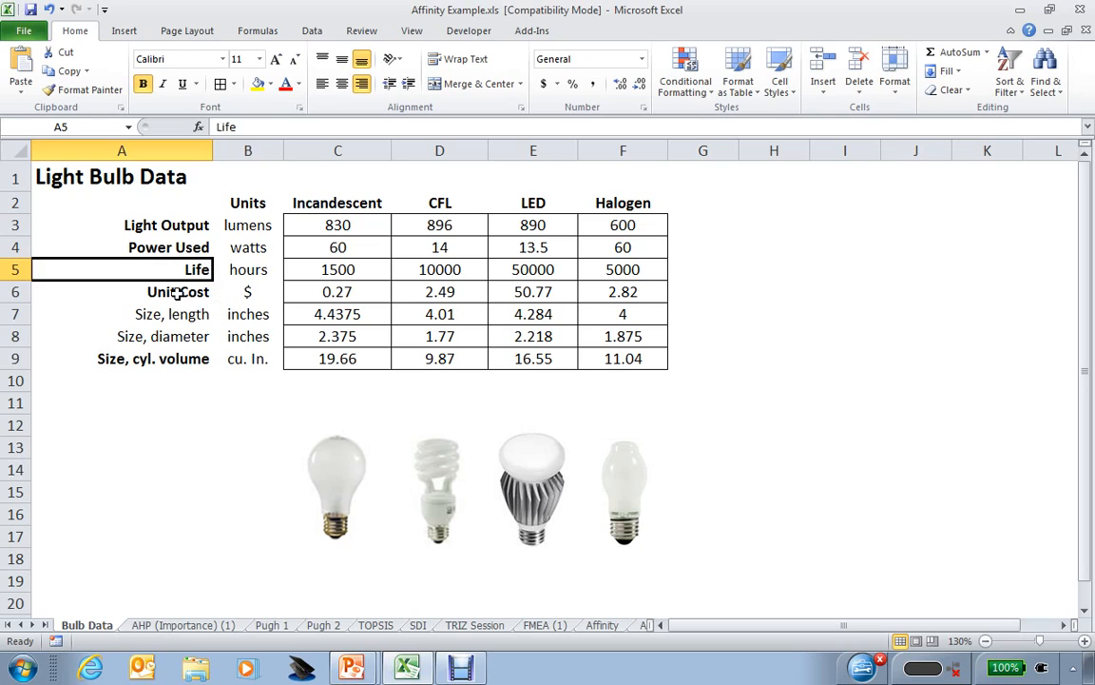
pyautogui.click(177, 290)
pyautogui.moveTo(176, 312); pyautogui.dragTo(175, 334)
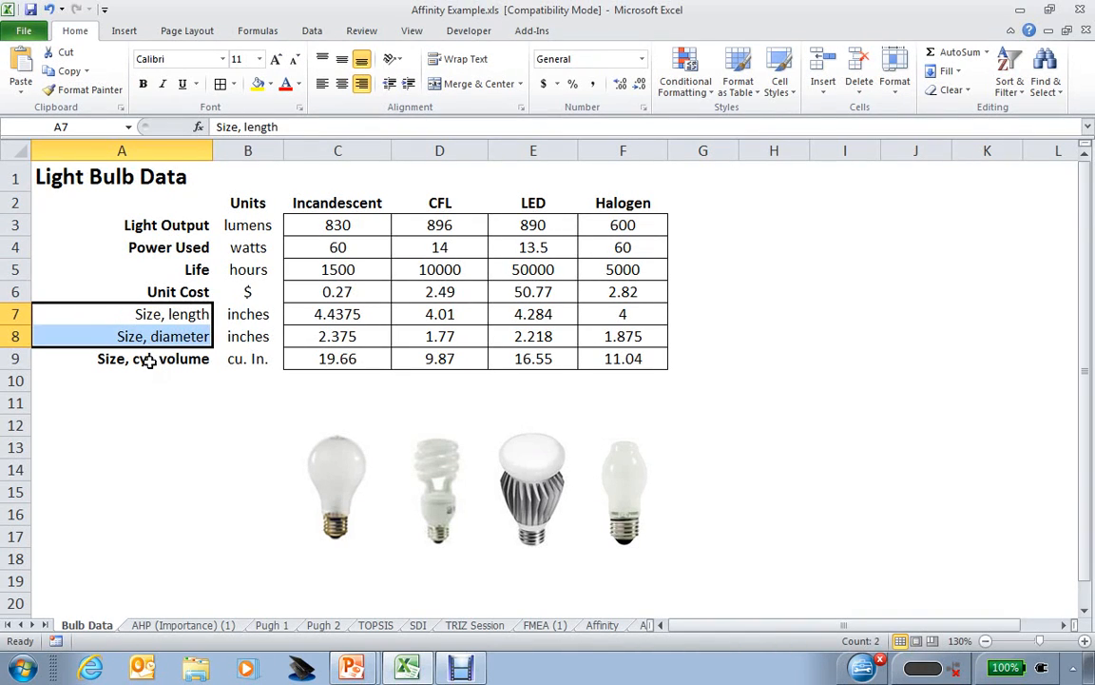
pyautogui.click(163, 358)
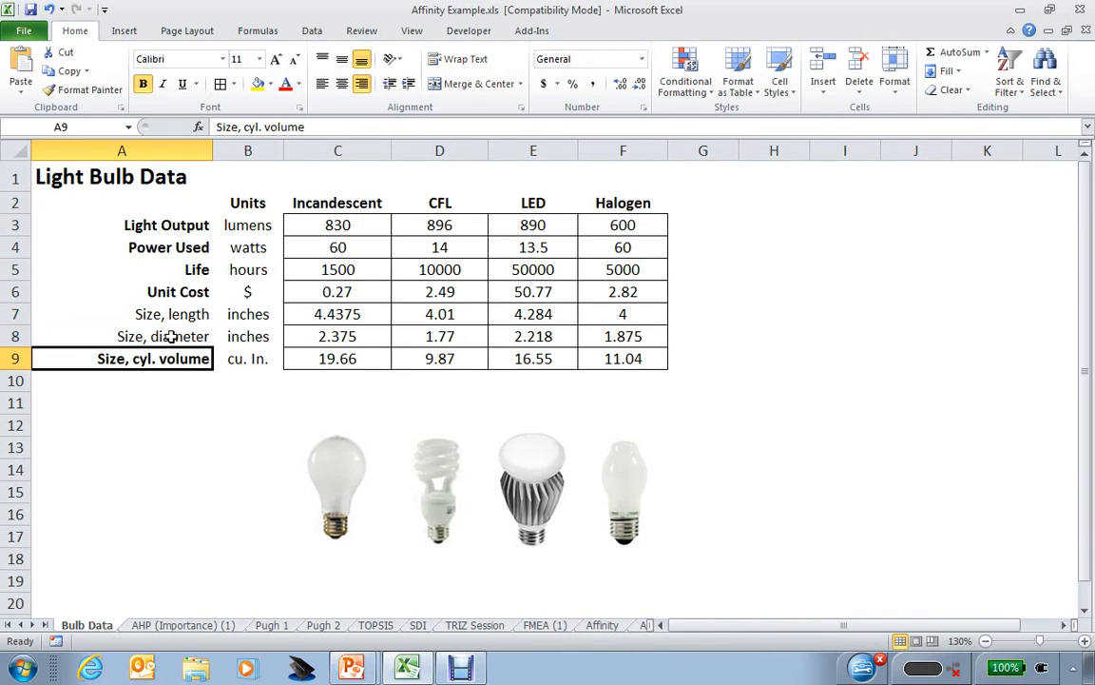
pyautogui.click(169, 336)
pyautogui.click(188, 314)
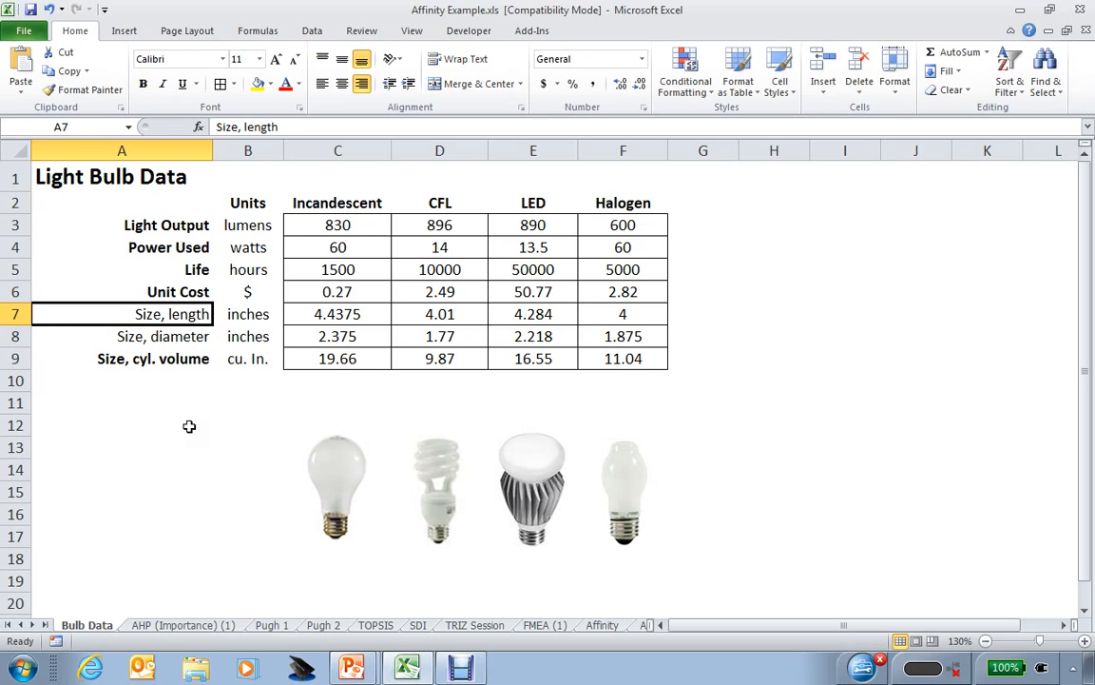
pyautogui.click(350, 224)
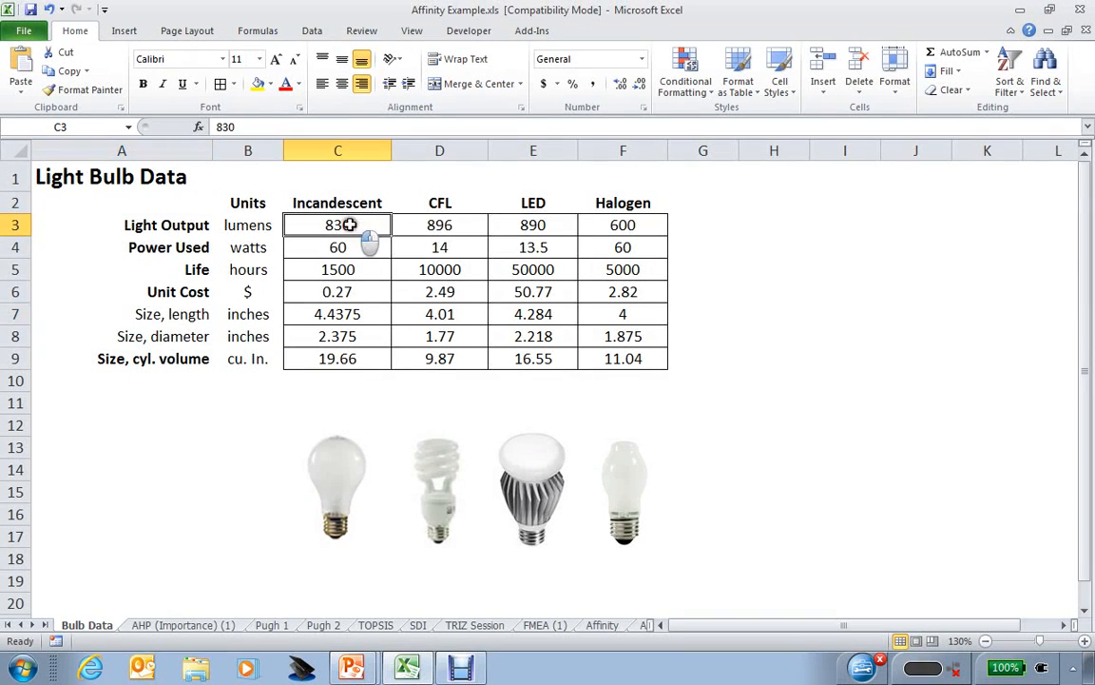
pyautogui.moveTo(350, 224); pyautogui.dragTo(599, 362)
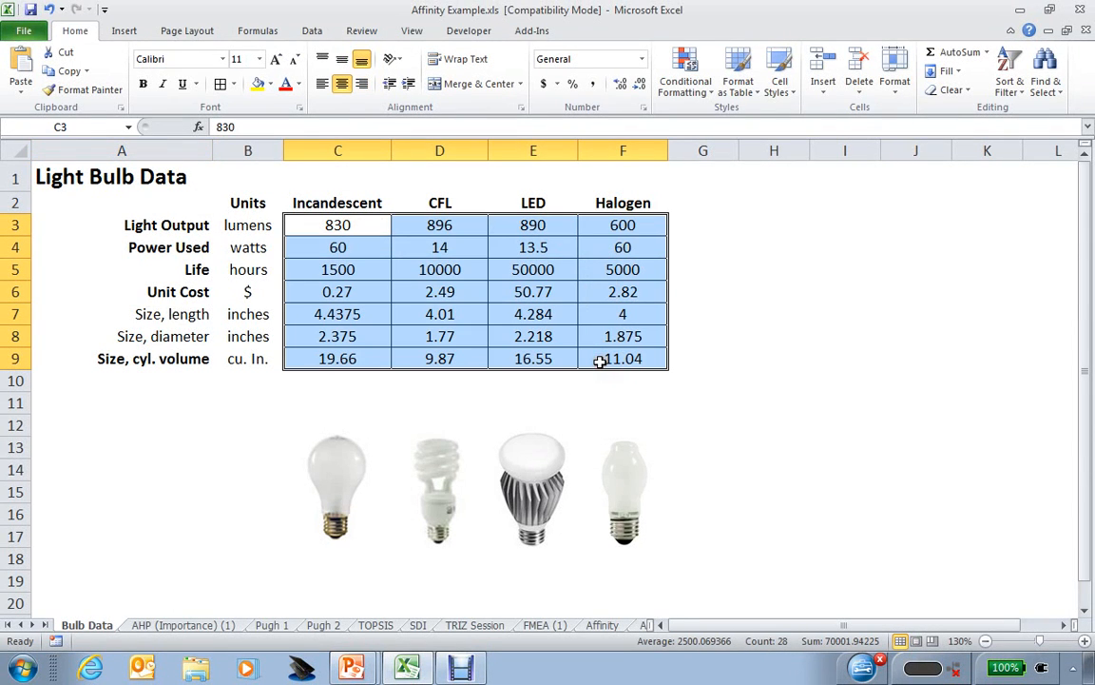
pyautogui.click(704, 382)
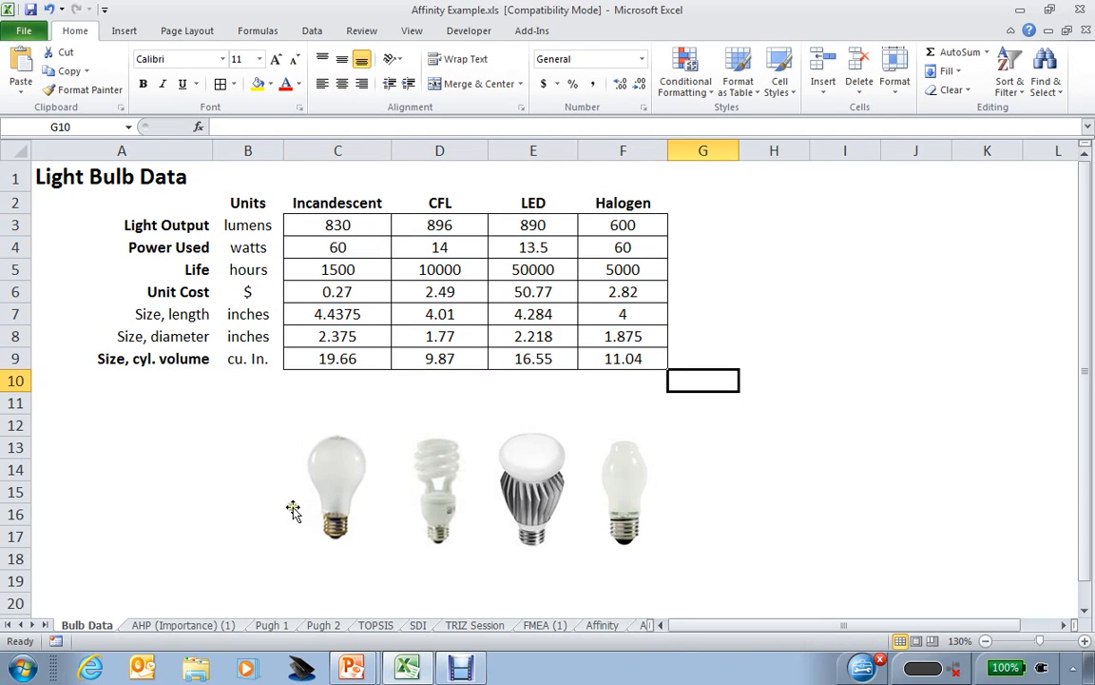
# Step: Open the AHP (Importance) (1) worksheet and review its five criteria from Light Output to Size (Volume)
pyautogui.click(174, 626)
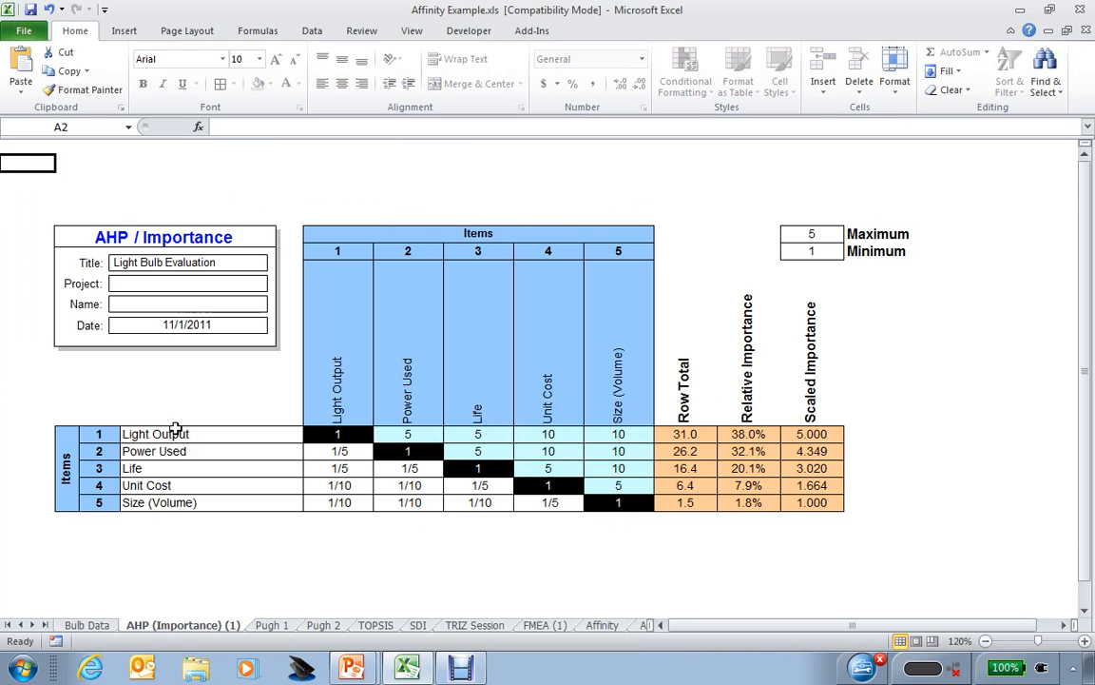
pyautogui.click(235, 432)
pyautogui.click(234, 452)
pyautogui.click(236, 469)
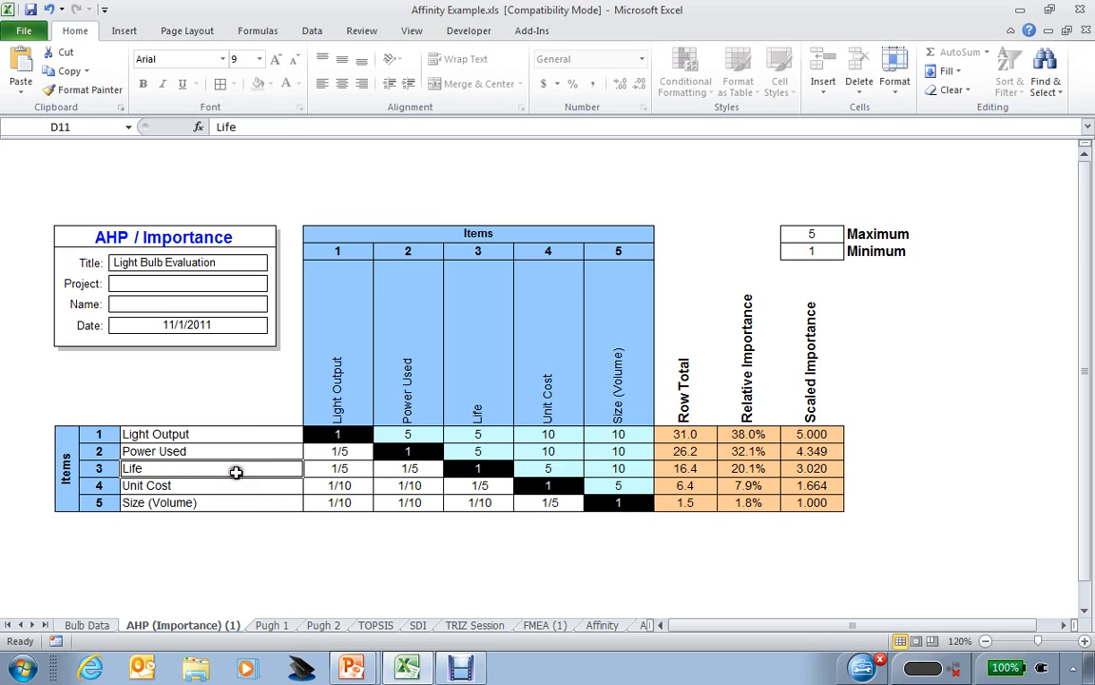
pyautogui.click(237, 486)
pyautogui.click(247, 503)
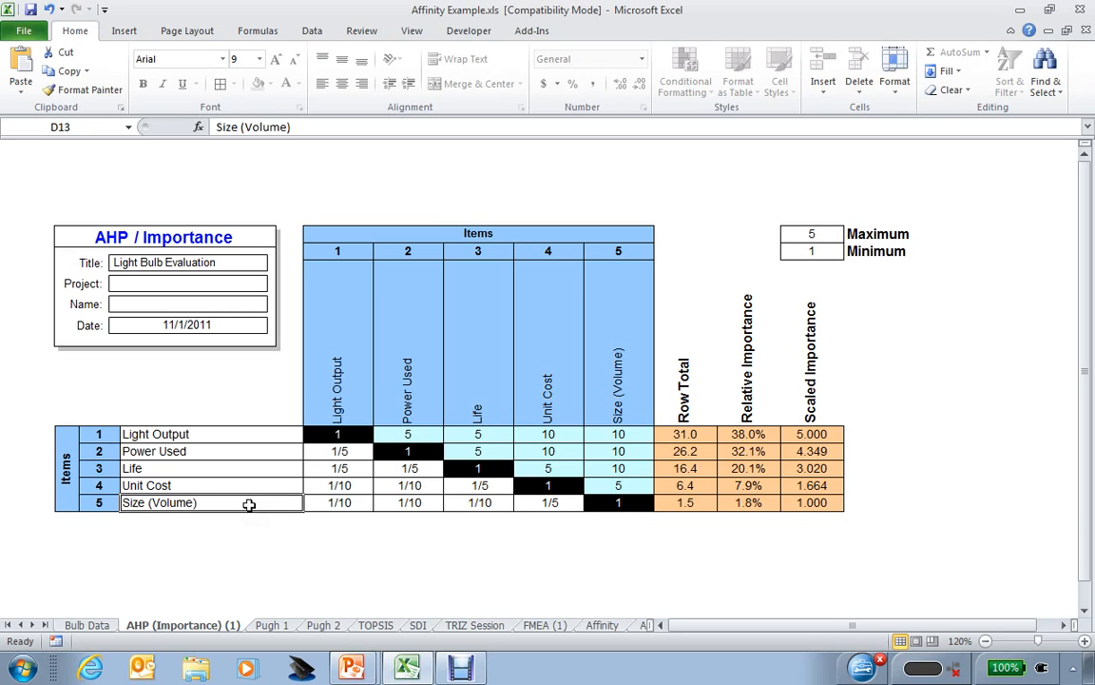
# Step: Inspect the rating choices for comparing Power Used against Light Output without changing the rating
pyautogui.click(346, 451)
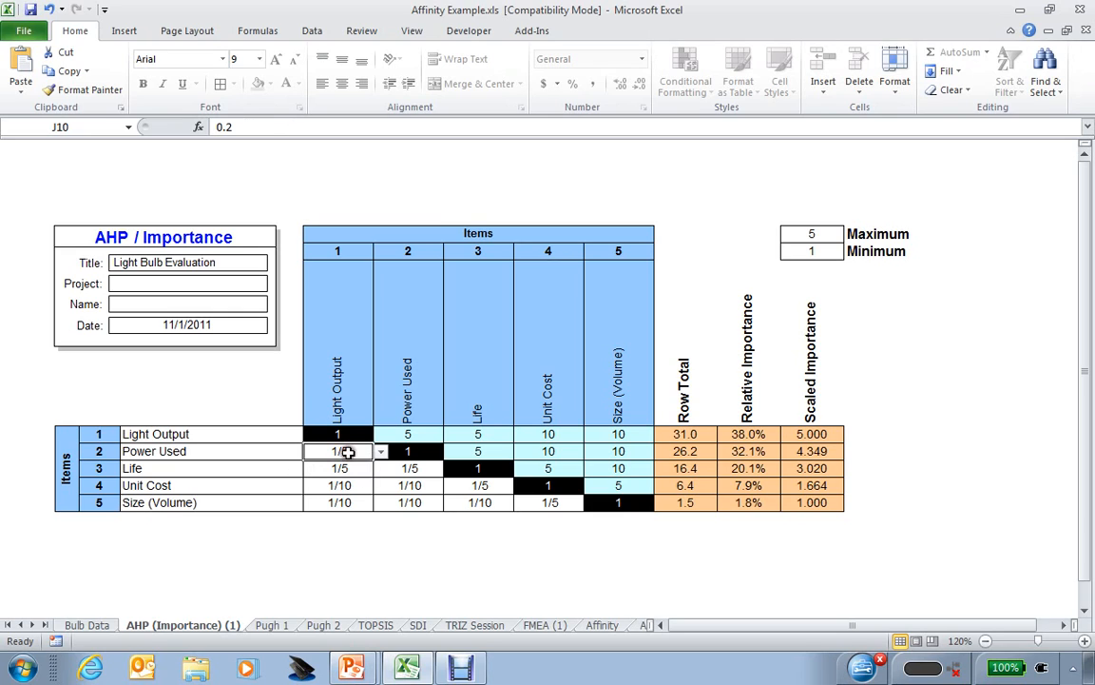
pyautogui.click(382, 453)
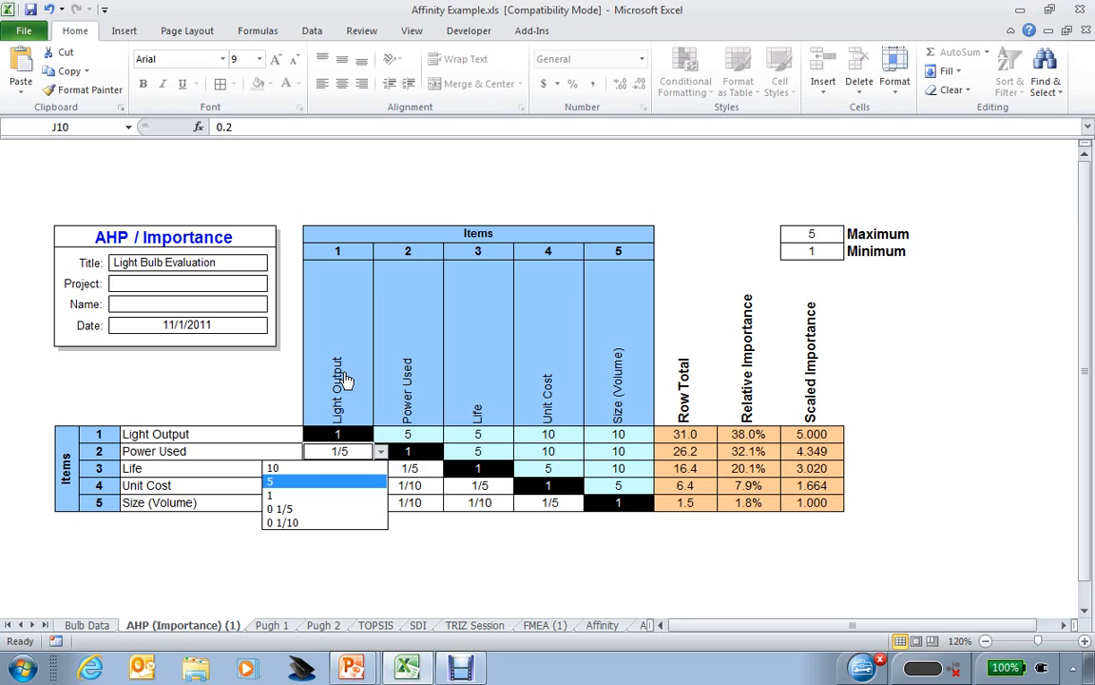
pyautogui.press('Escape')
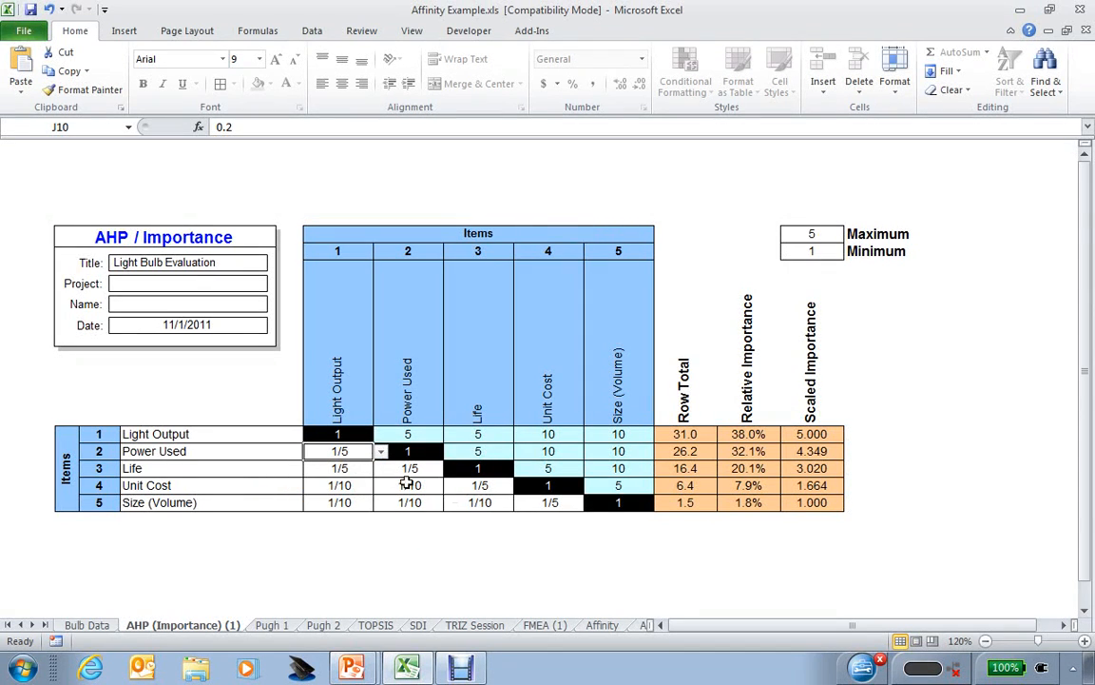
# Step: Examine the Scaled Importance of each of the five criteria in the AHP matrix
pyautogui.click(828, 434)
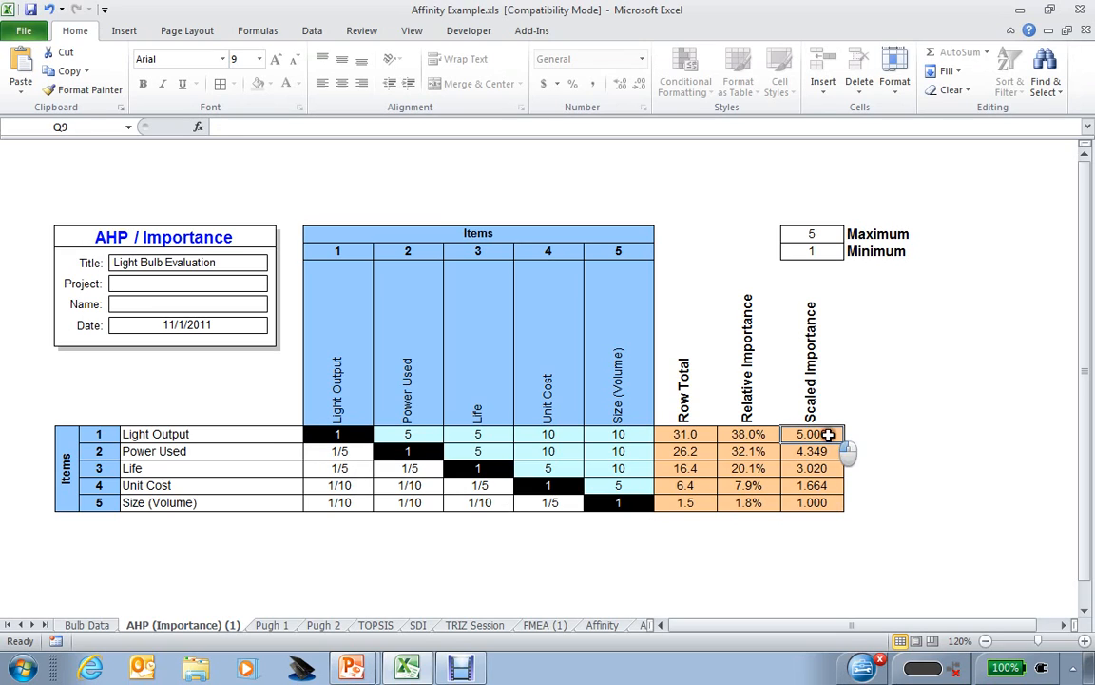
pyautogui.click(827, 451)
pyautogui.click(830, 468)
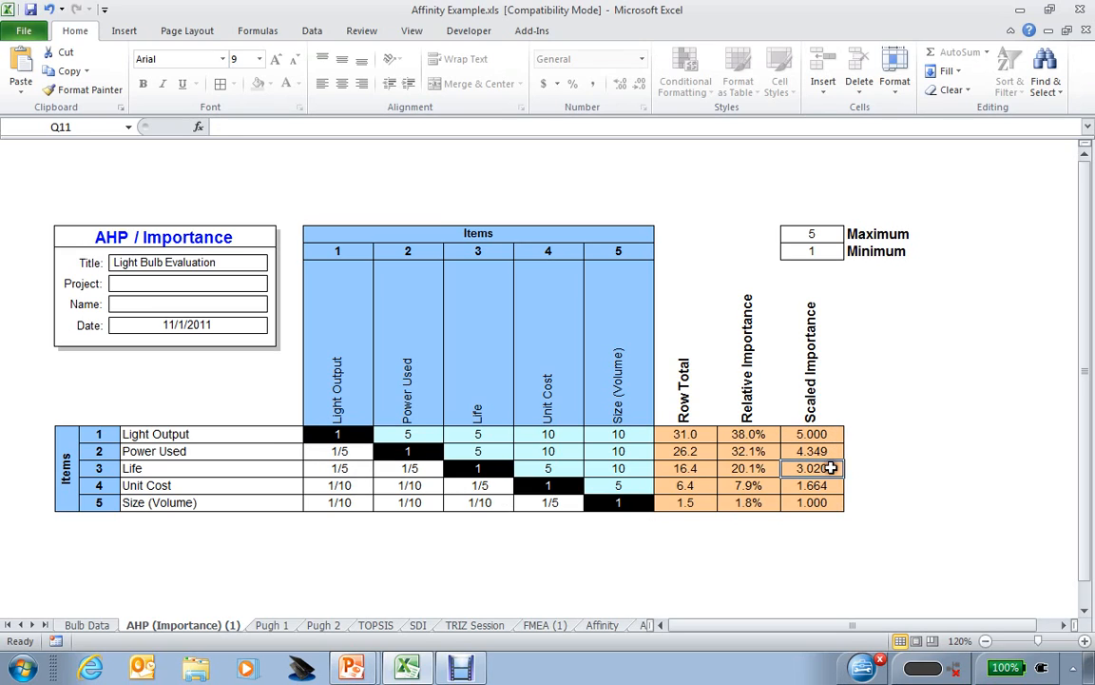
pyautogui.click(828, 485)
pyautogui.click(829, 503)
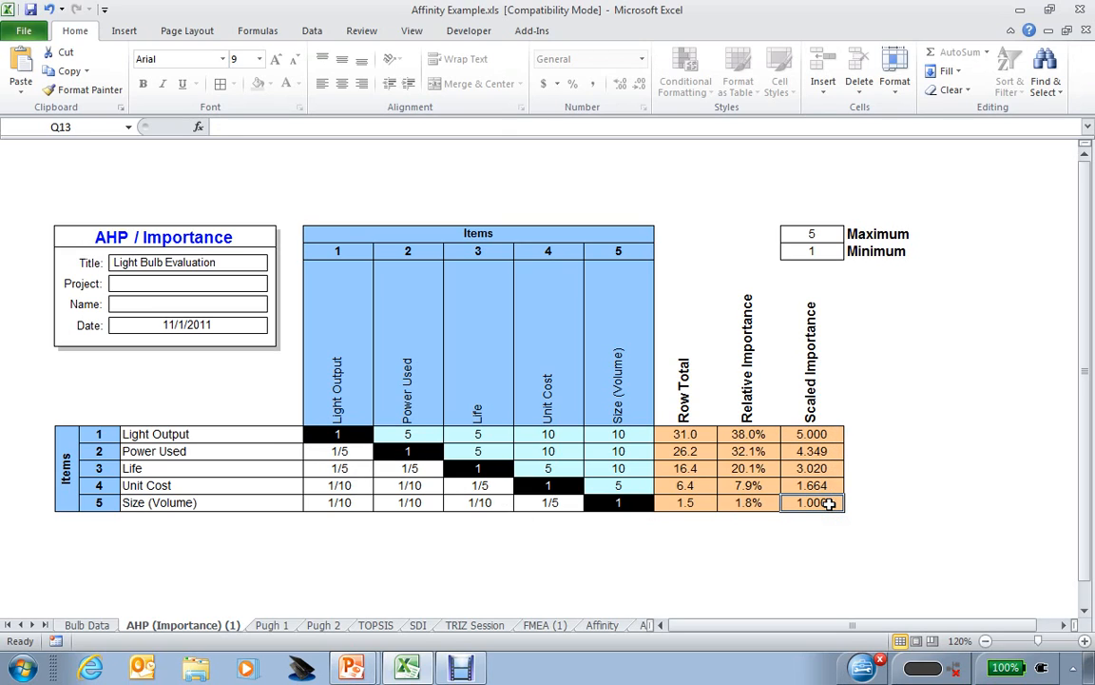
pyautogui.click(829, 433)
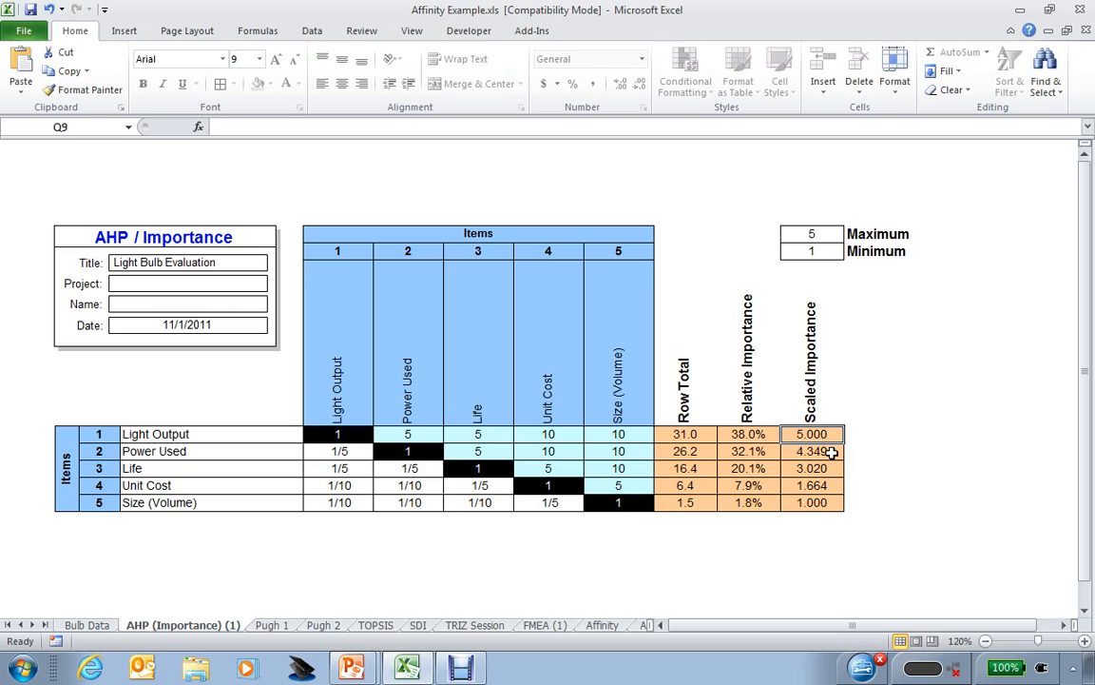
pyautogui.click(831, 451)
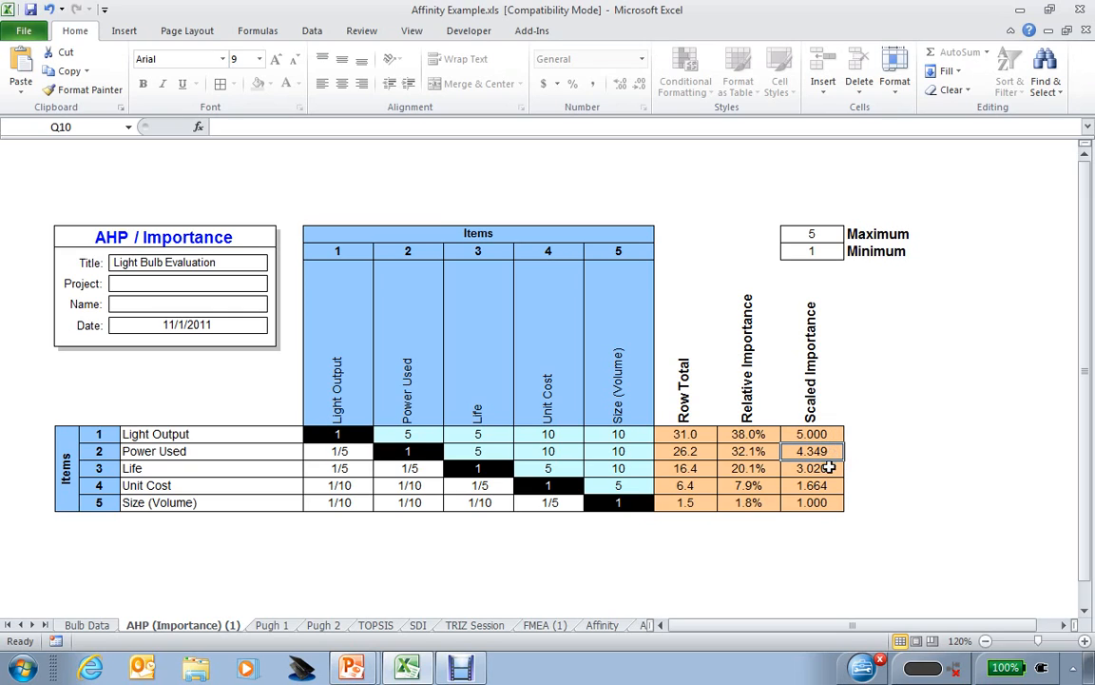
pyautogui.click(831, 467)
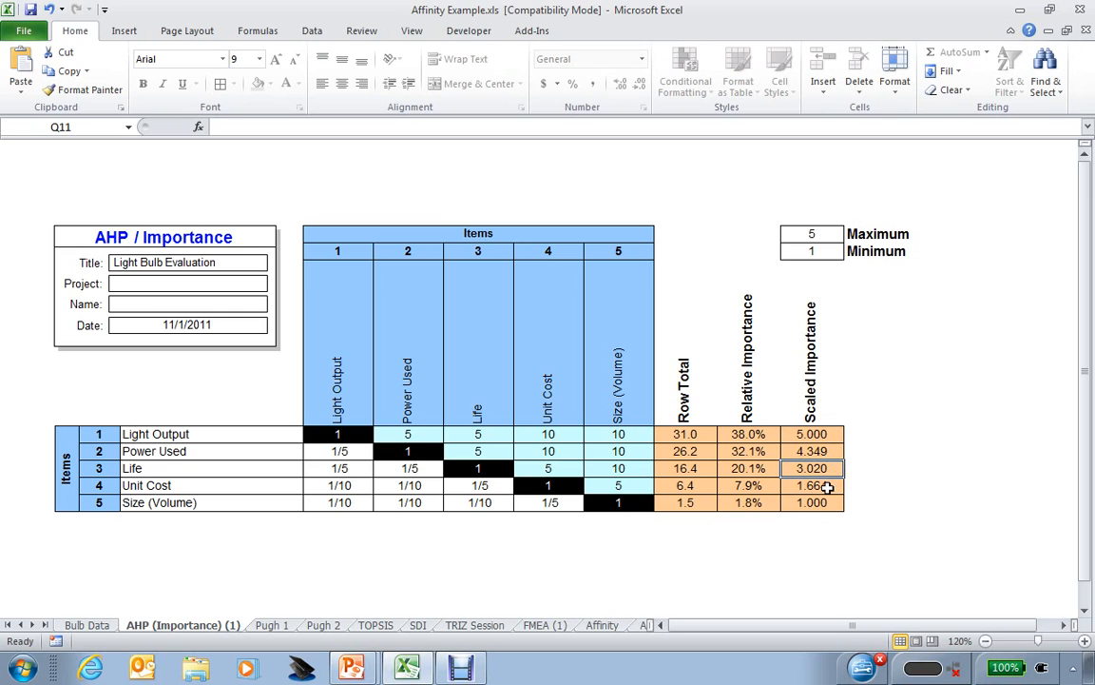
pyautogui.click(831, 485)
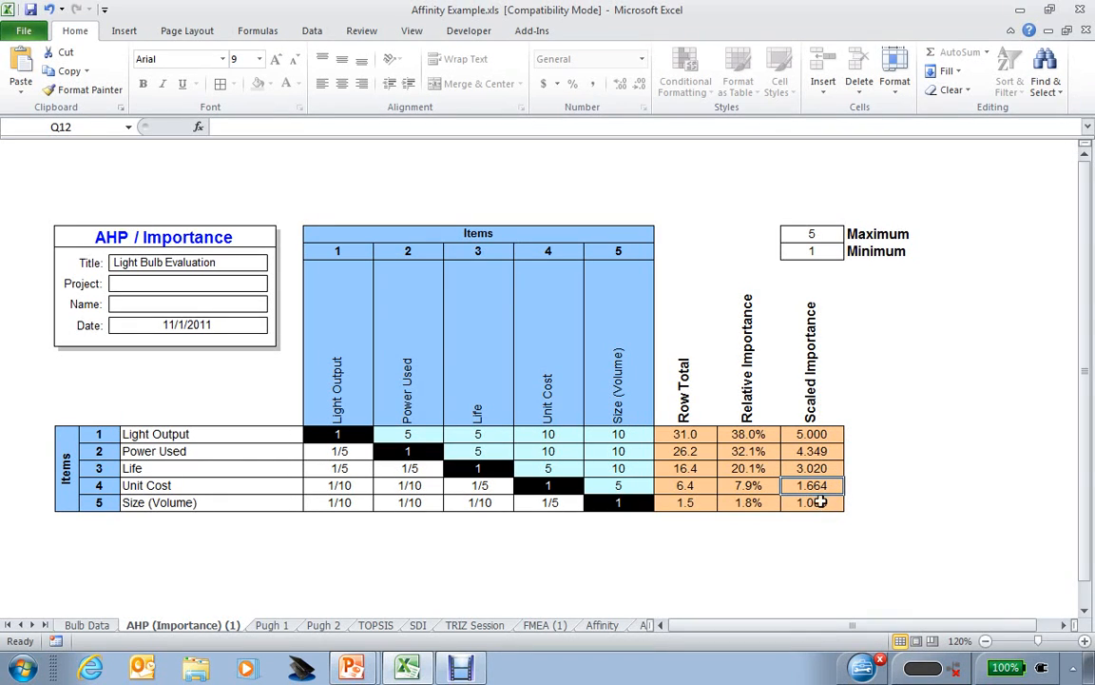
pyautogui.click(827, 503)
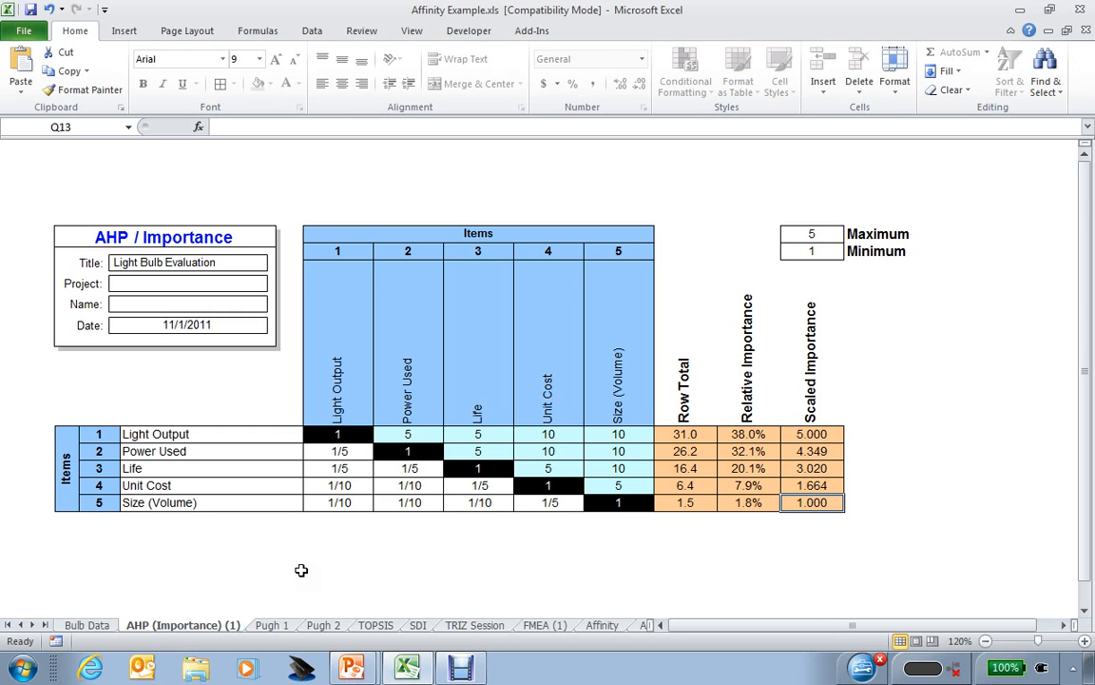
# Step: Flow all AHP items down to a new Pugh worksheet named Pugh, using Scaled Importance as the importance source
pyautogui.click(527, 32)
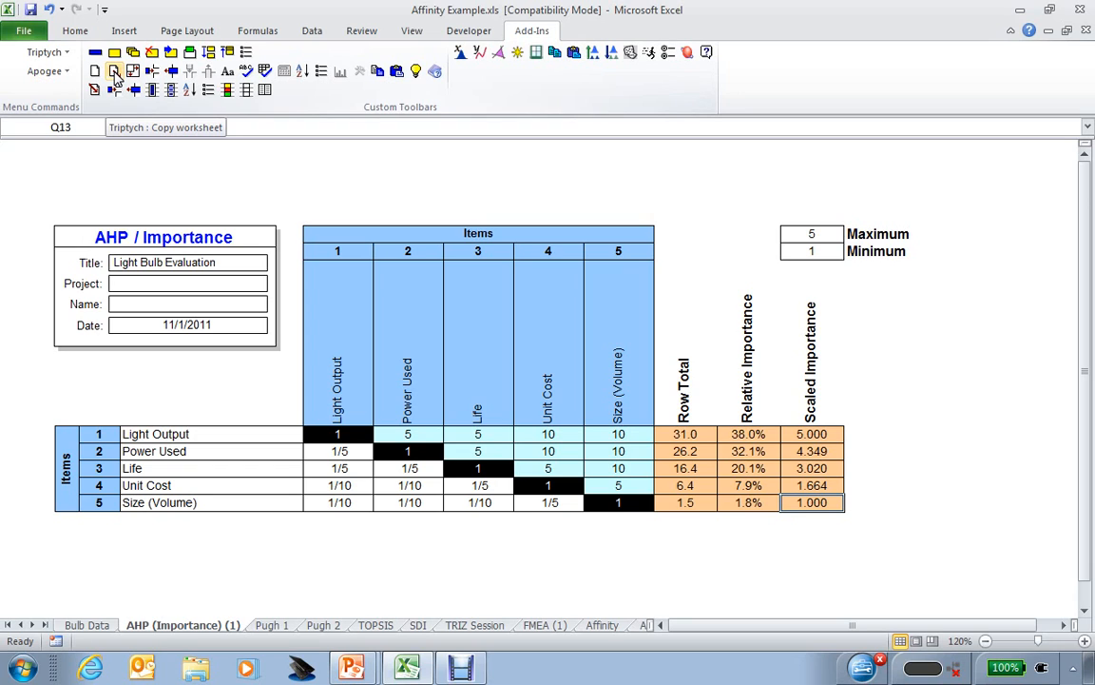
pyautogui.click(115, 73)
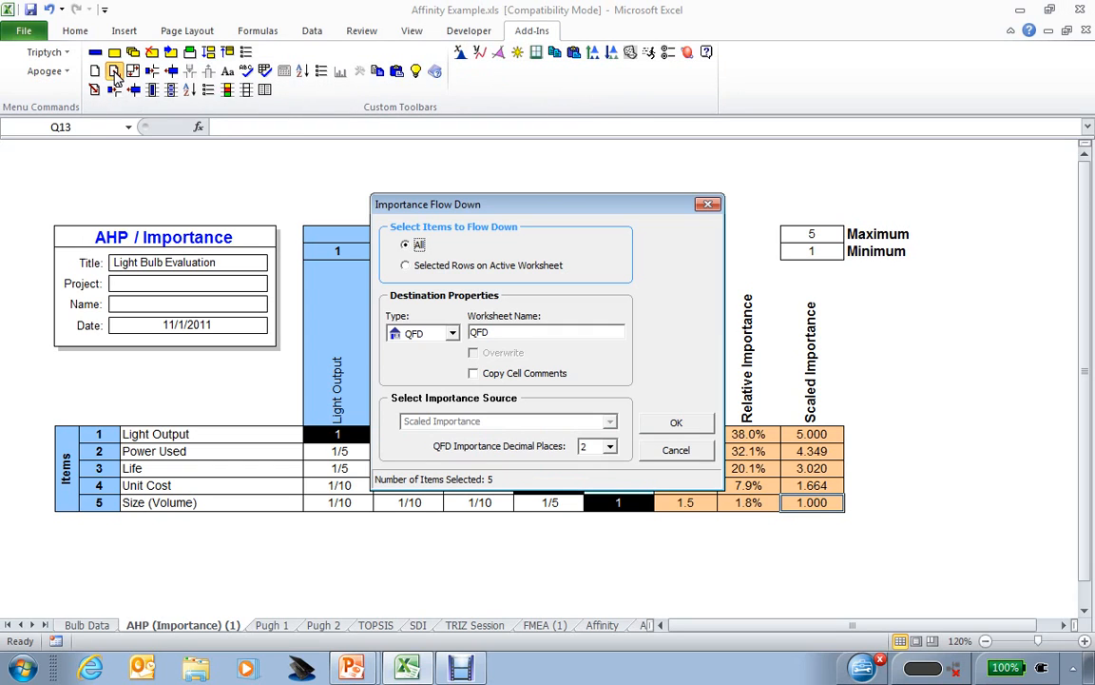
pyautogui.click(453, 333)
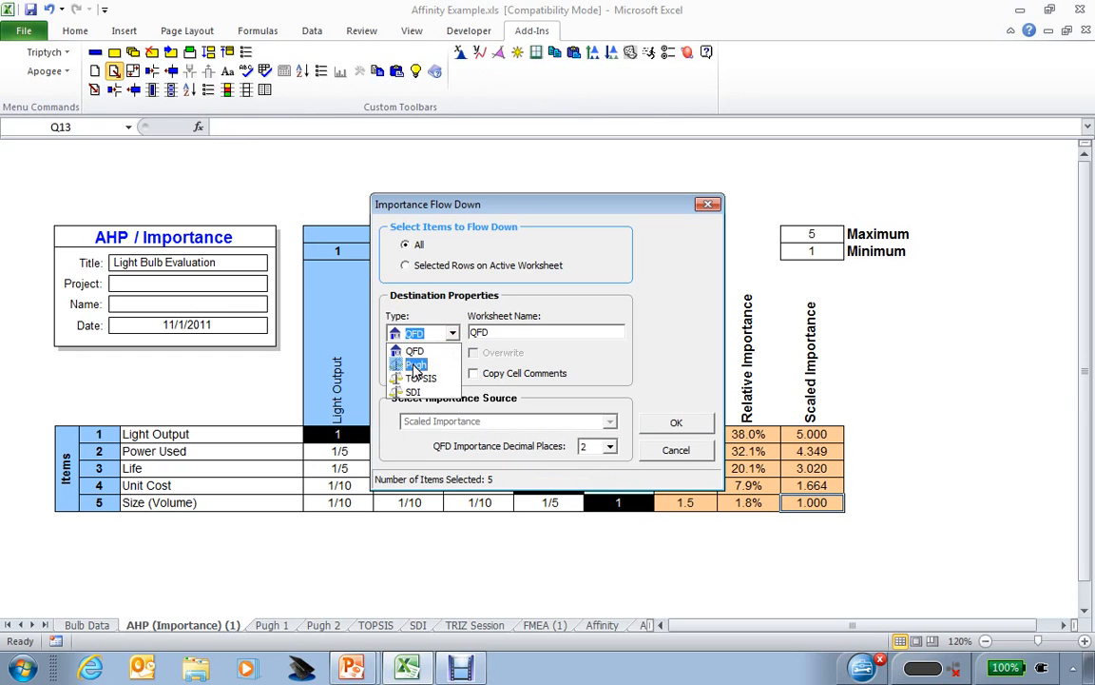
pyautogui.click(416, 367)
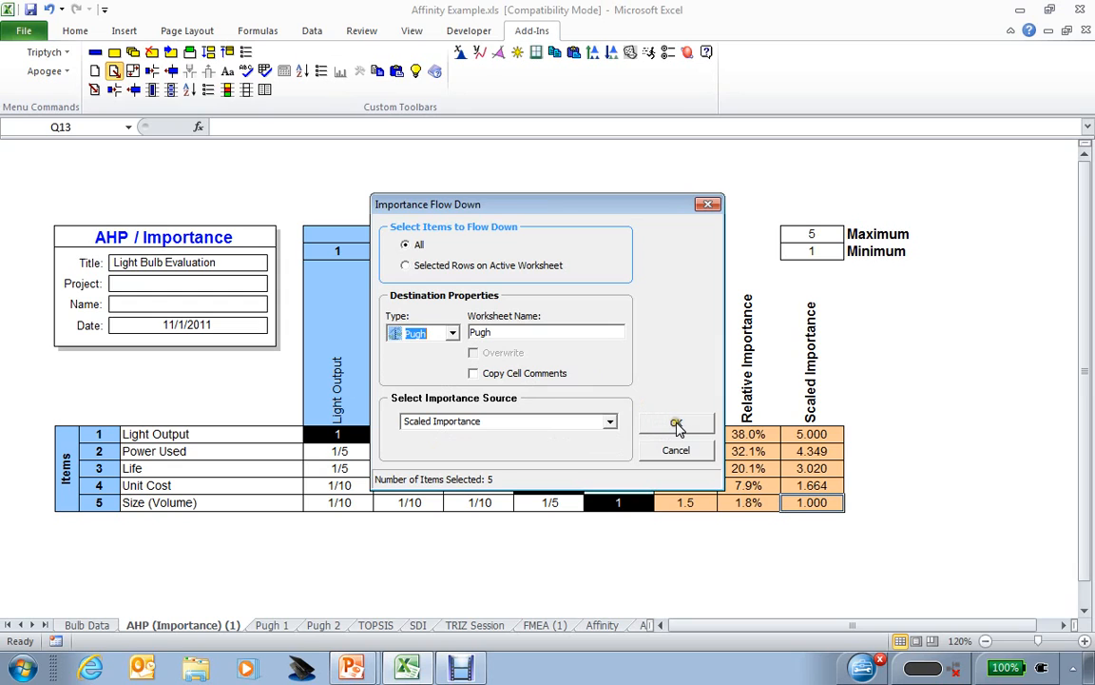
pyautogui.click(676, 424)
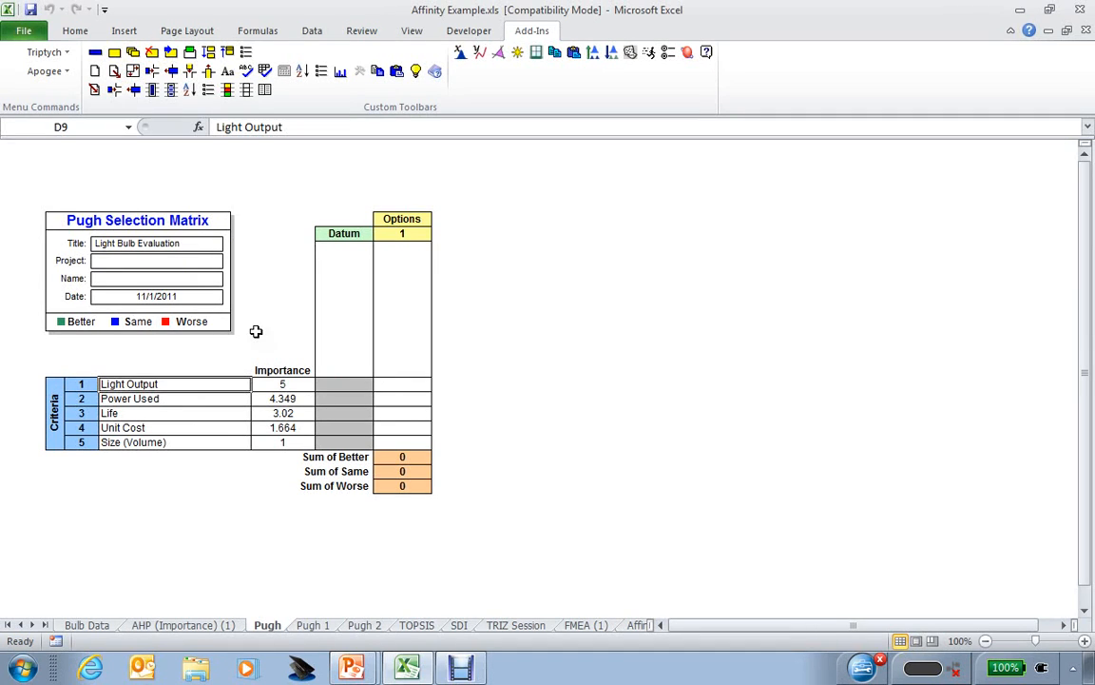
# Step: Check the criteria's Importance column and add two more option columns to the Pugh Selection Matrix
pyautogui.moveTo(276, 382); pyautogui.dragTo(290, 445)
pyautogui.click(395, 299)
pyautogui.rightClick(396, 299)
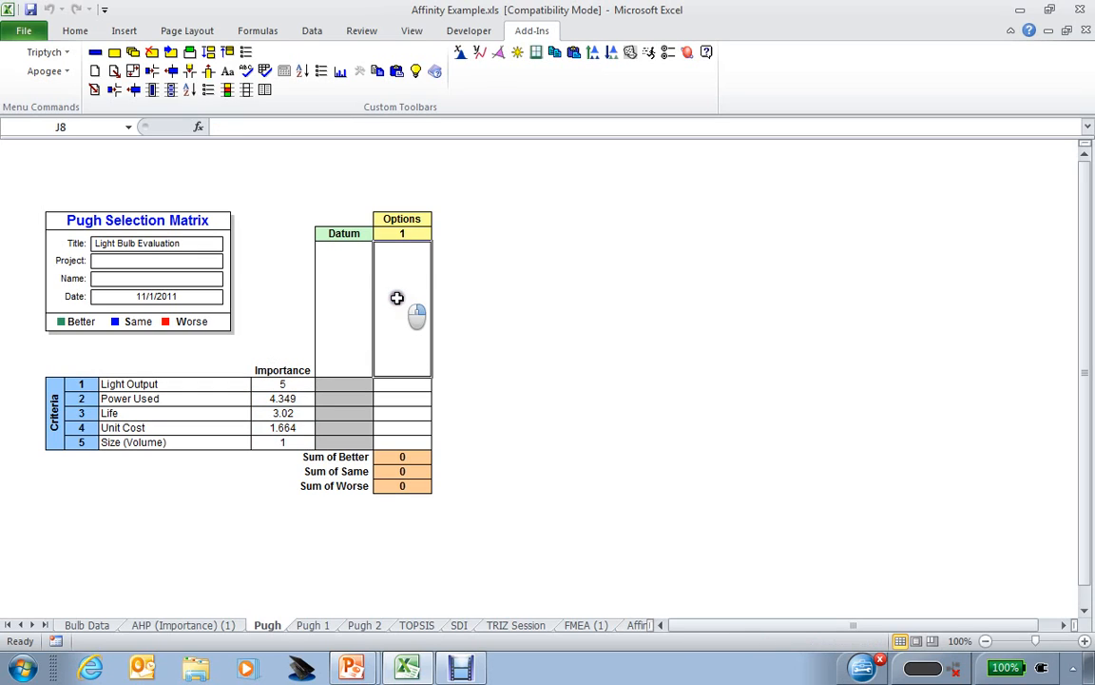
pyautogui.click(418, 309)
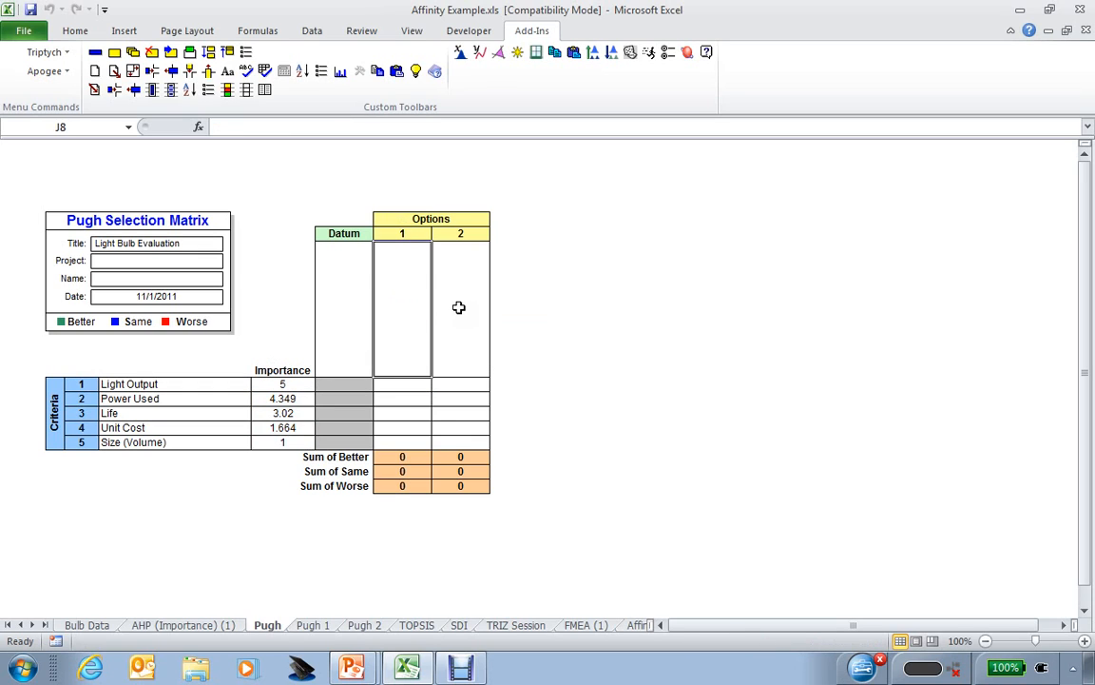
pyautogui.rightClick(459, 308)
pyautogui.click(497, 320)
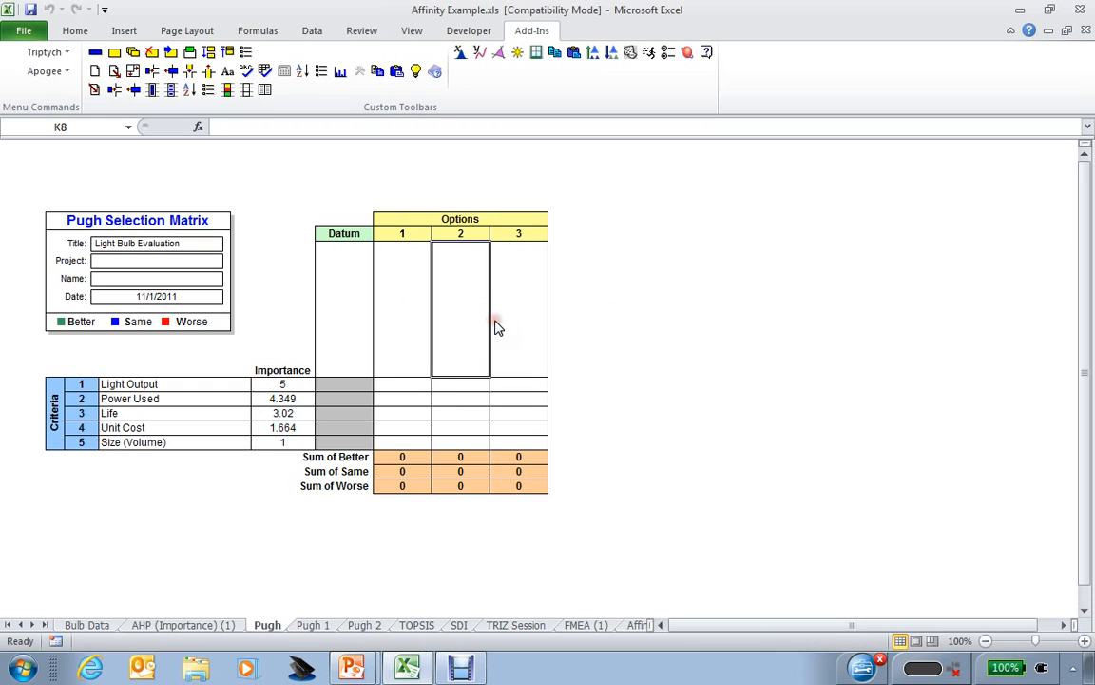
# Step: Name the datum Incandescent Bulb and the three options CFL, LED and Halogen in the Pugh Selection Matrix
pyautogui.click(344, 331)
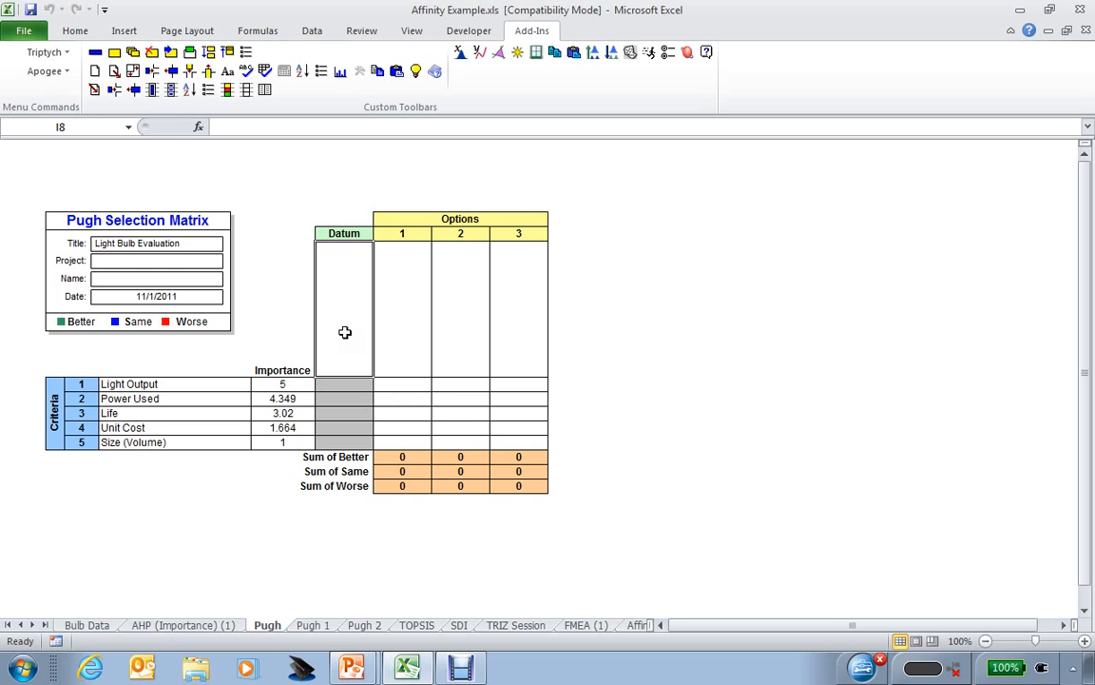
pyautogui.write('Inca')
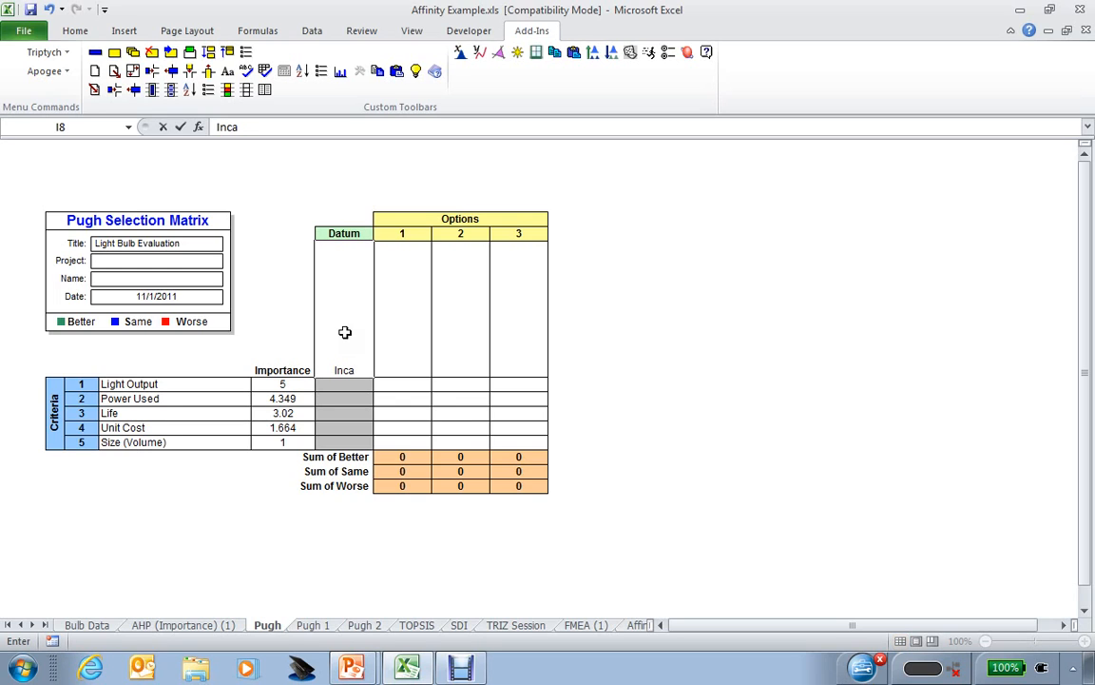
pyautogui.write('ndescent Bulb')
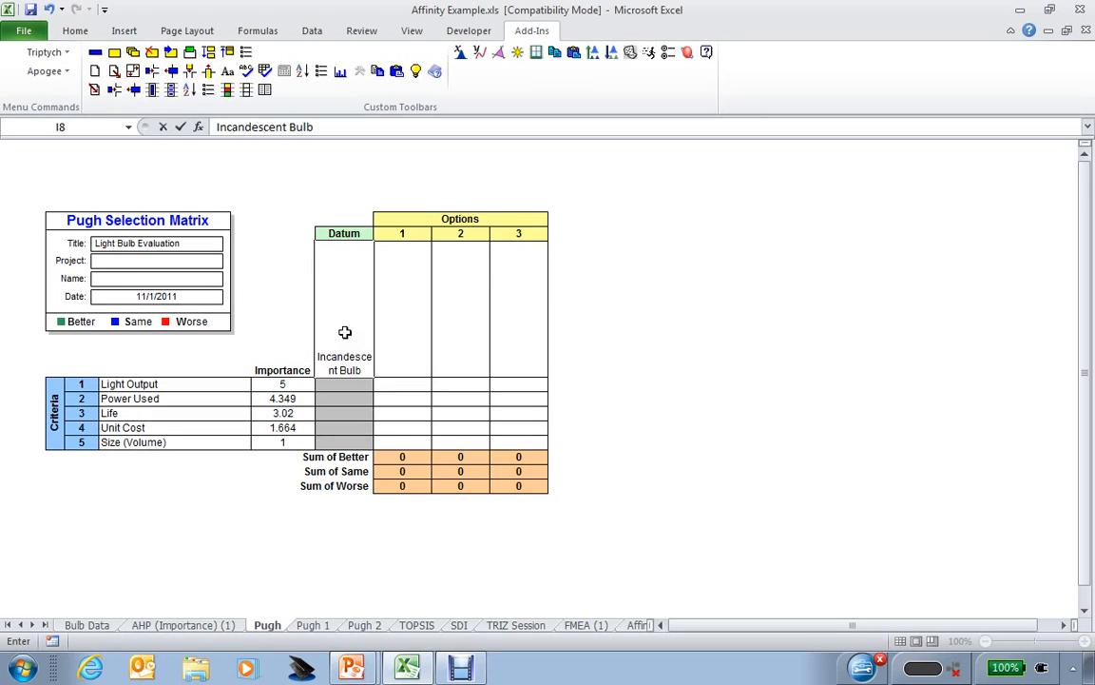
pyautogui.press('Tab')
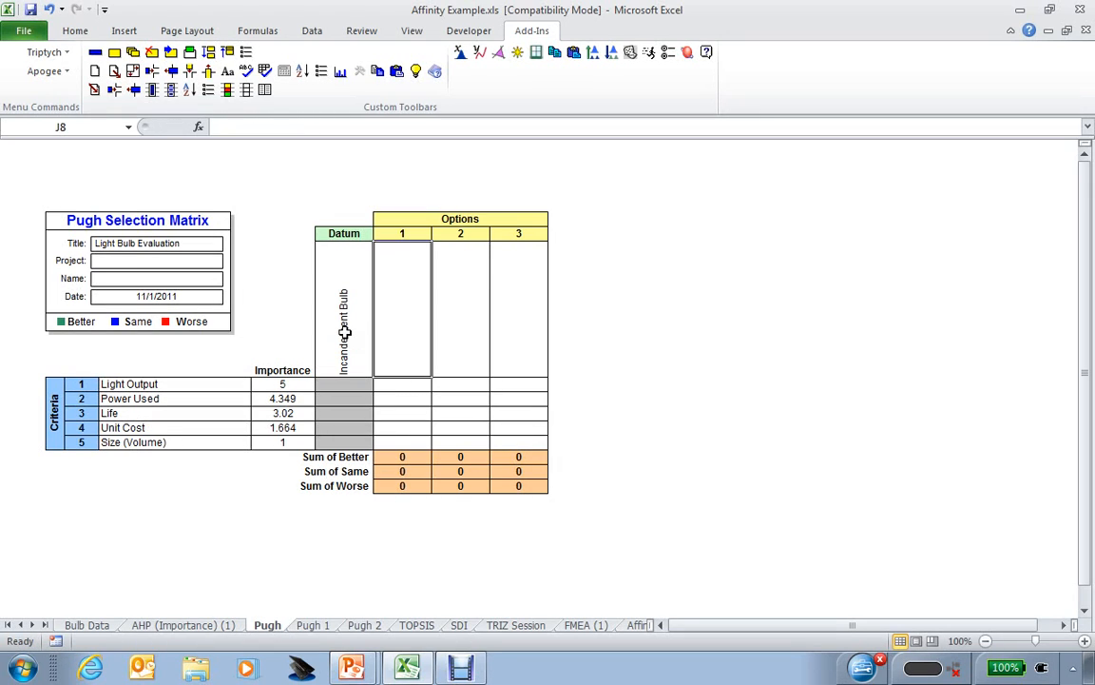
pyautogui.write('CFL')
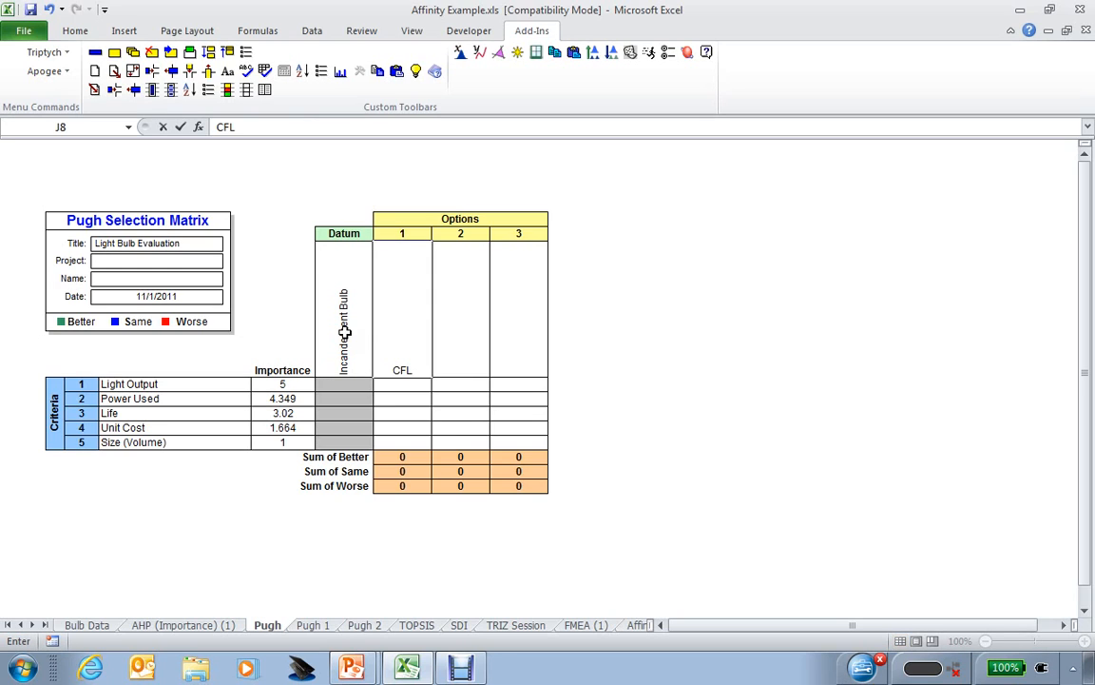
pyautogui.press('Tab')
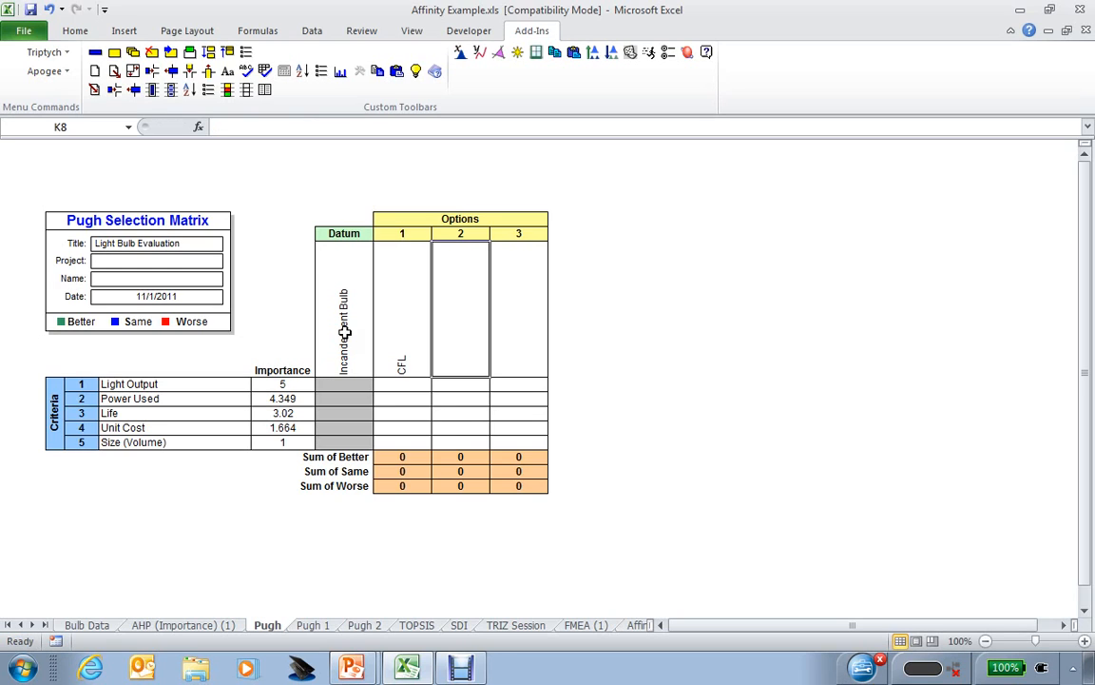
pyautogui.write('LED')
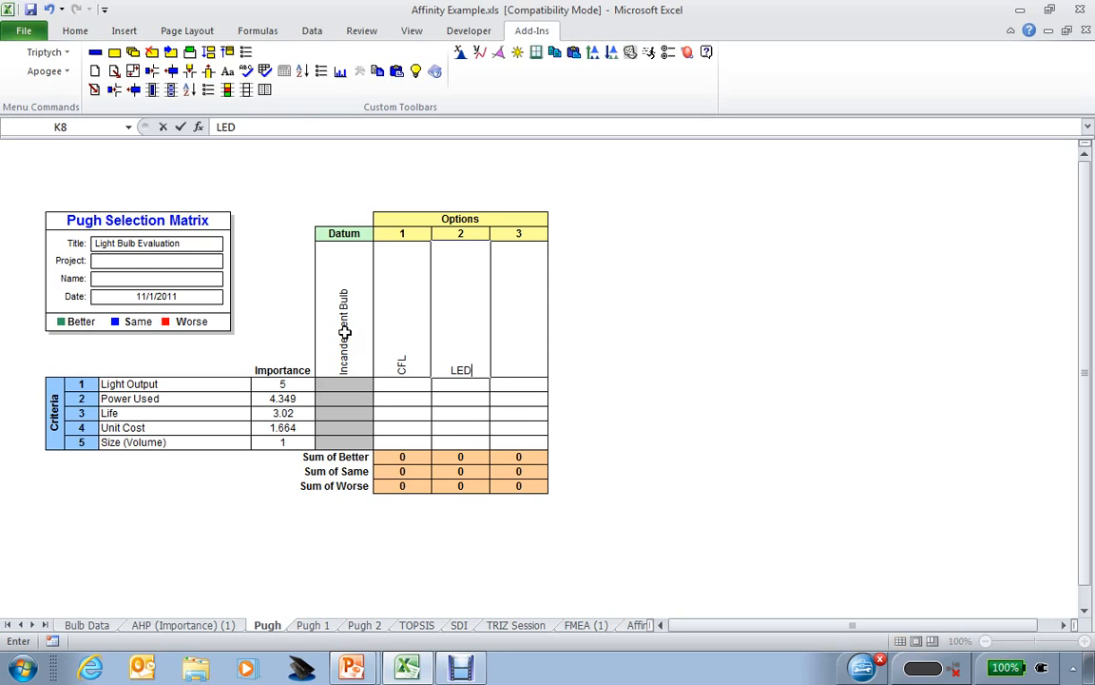
pyautogui.press('Tab')
pyautogui.write('Haloge')
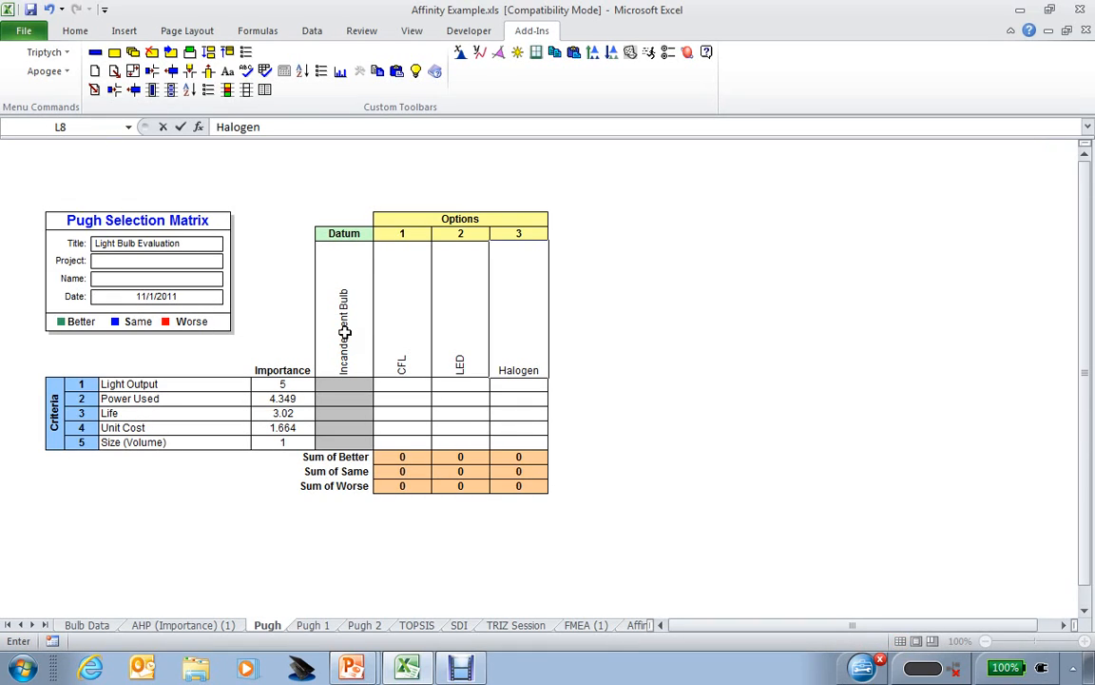
pyautogui.press('Return')
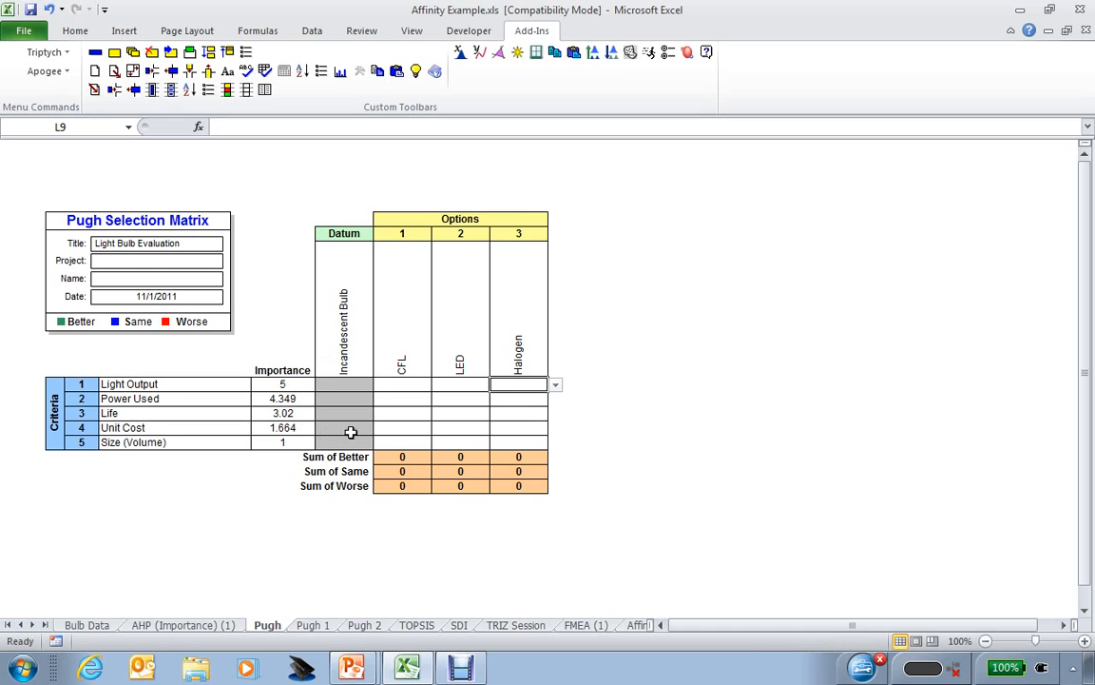
# Step: Rate CFL against the datum as S for Light Output and B for Power Used
pyautogui.click(404, 384)
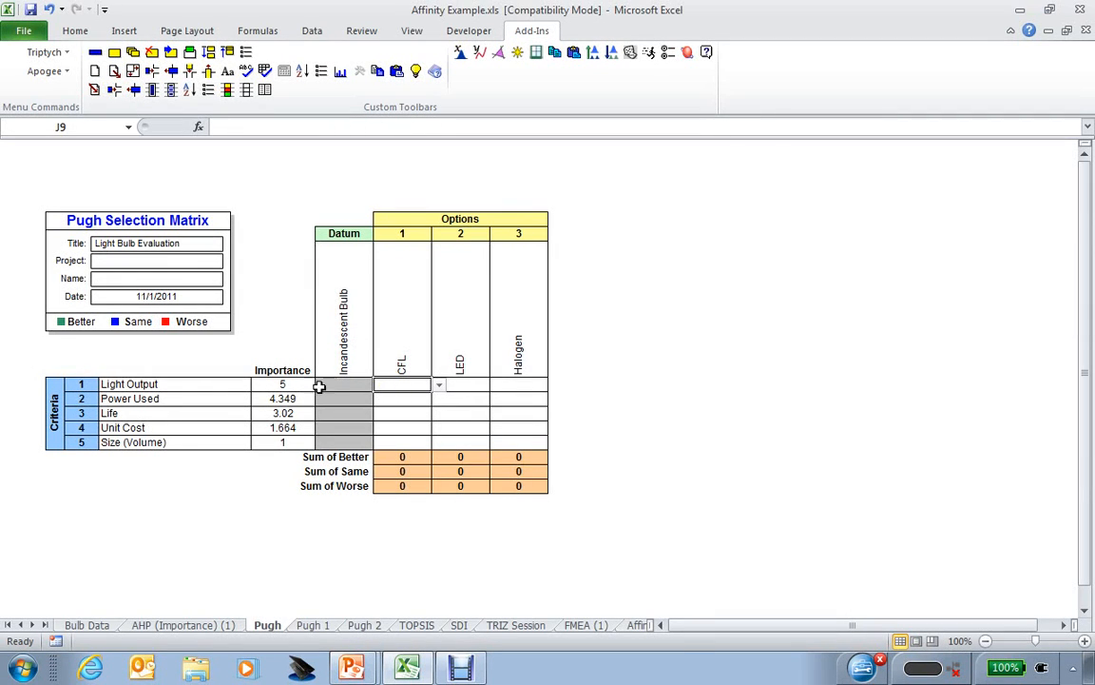
pyautogui.click(439, 386)
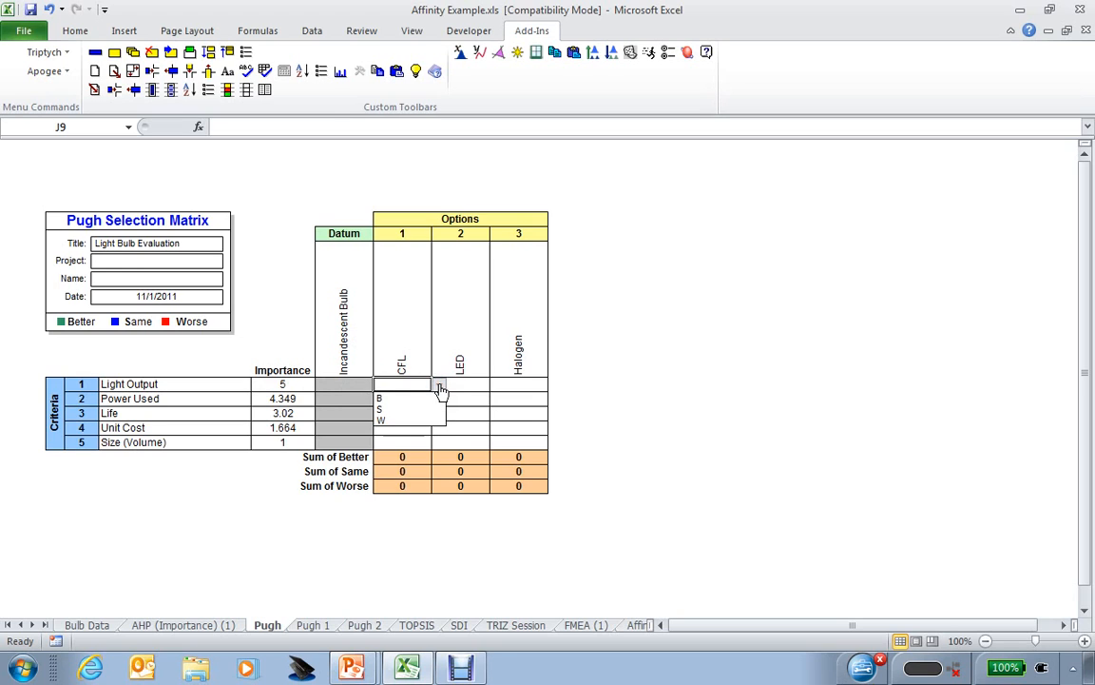
pyautogui.click(410, 410)
pyautogui.click(408, 399)
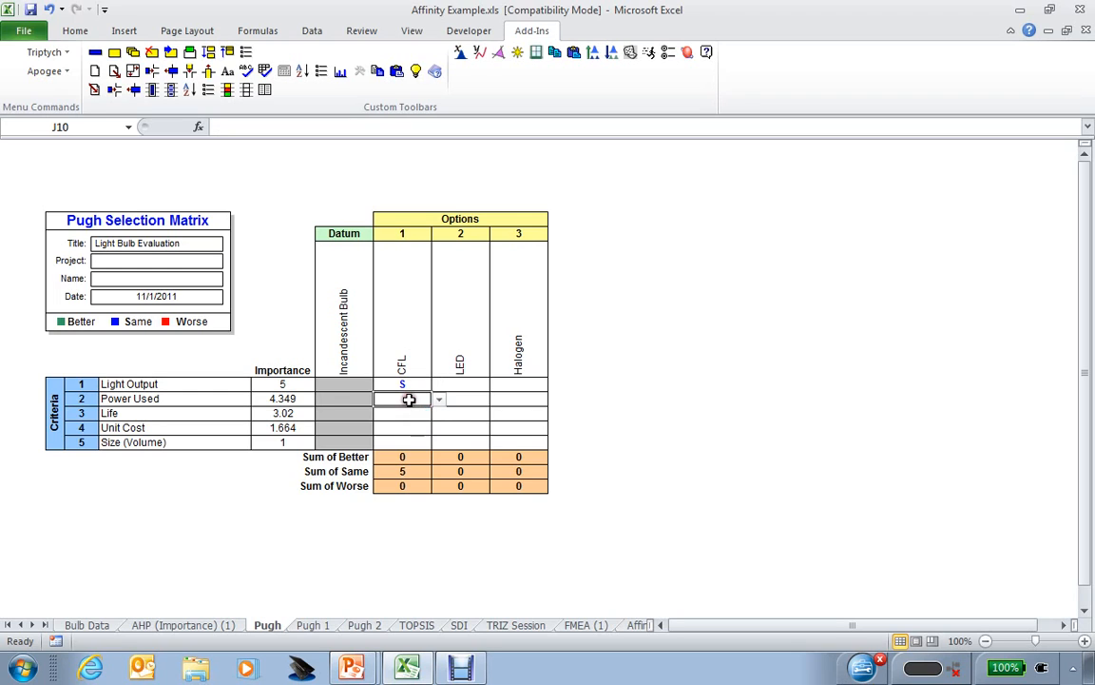
pyautogui.click(438, 401)
pyautogui.click(415, 414)
# Step: Rate CFL against the datum as B for Life, W for Unit Cost and S for Size (Volume)
pyautogui.click(416, 416)
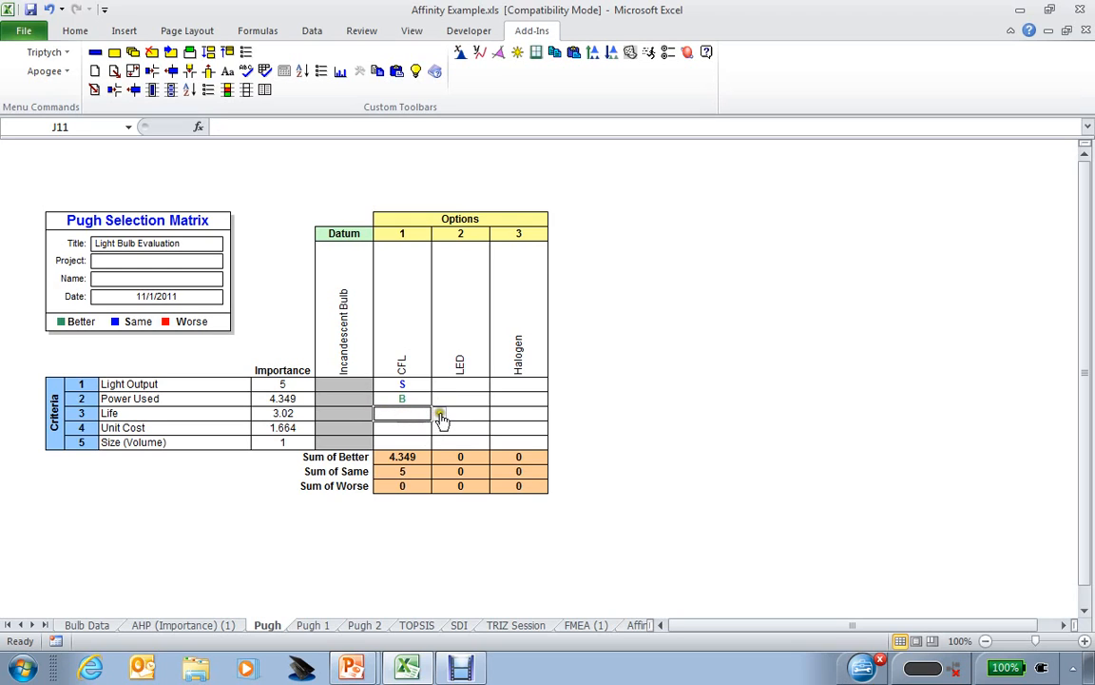
pyautogui.click(439, 414)
pyautogui.click(416, 430)
pyautogui.click(407, 428)
pyautogui.click(440, 430)
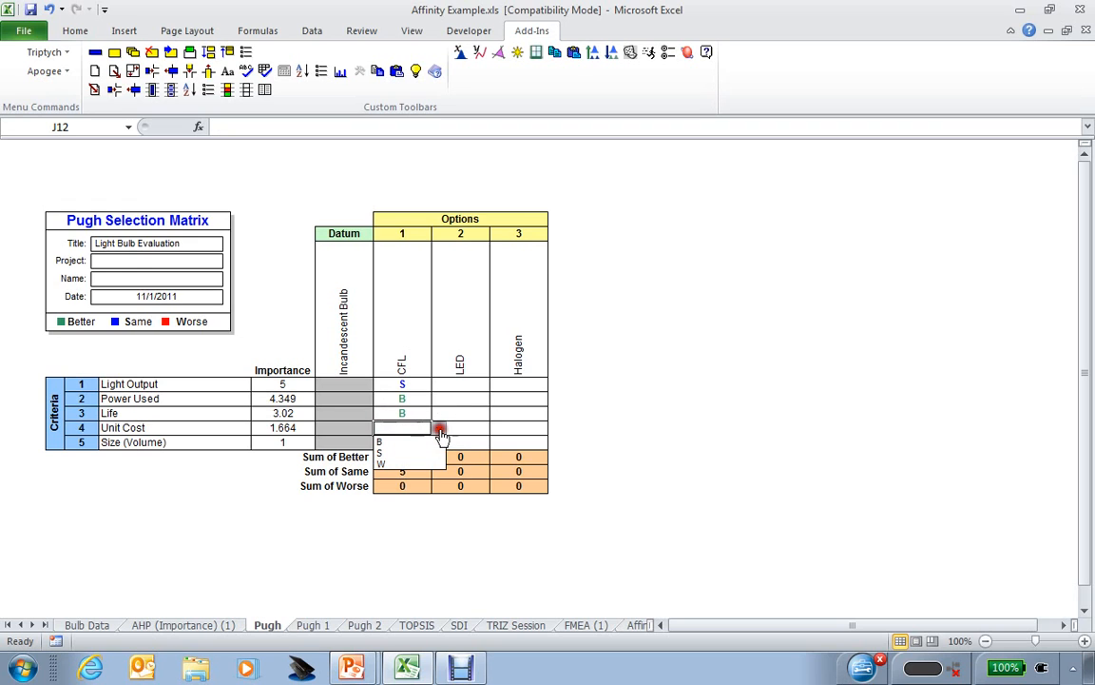
pyautogui.click(417, 464)
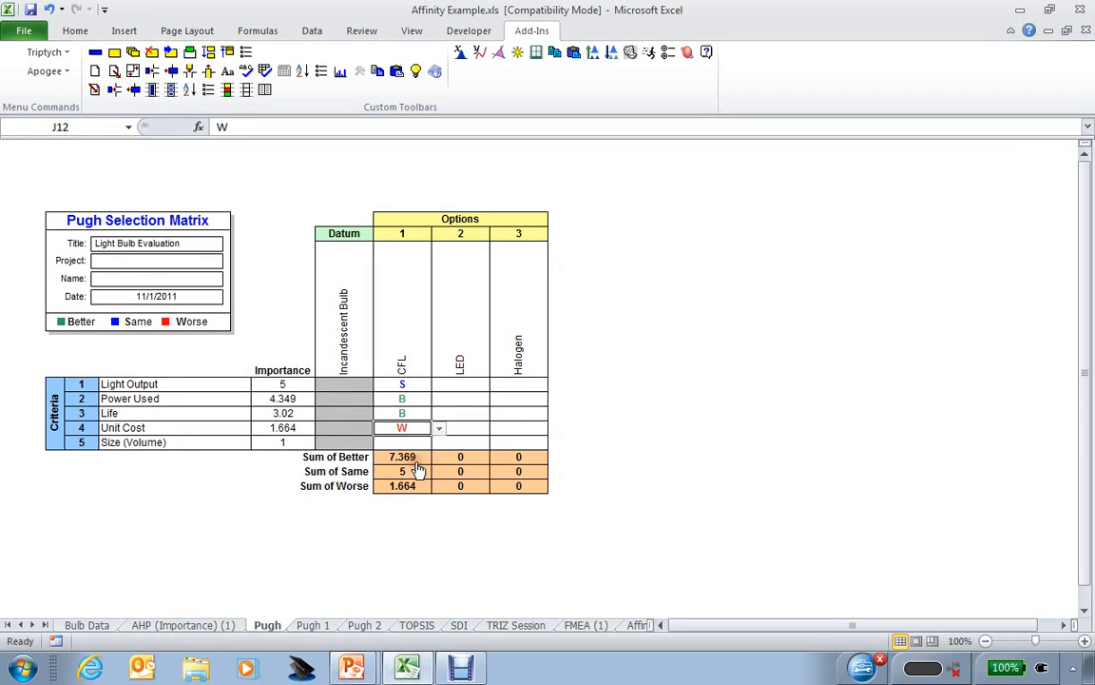
pyautogui.click(417, 442)
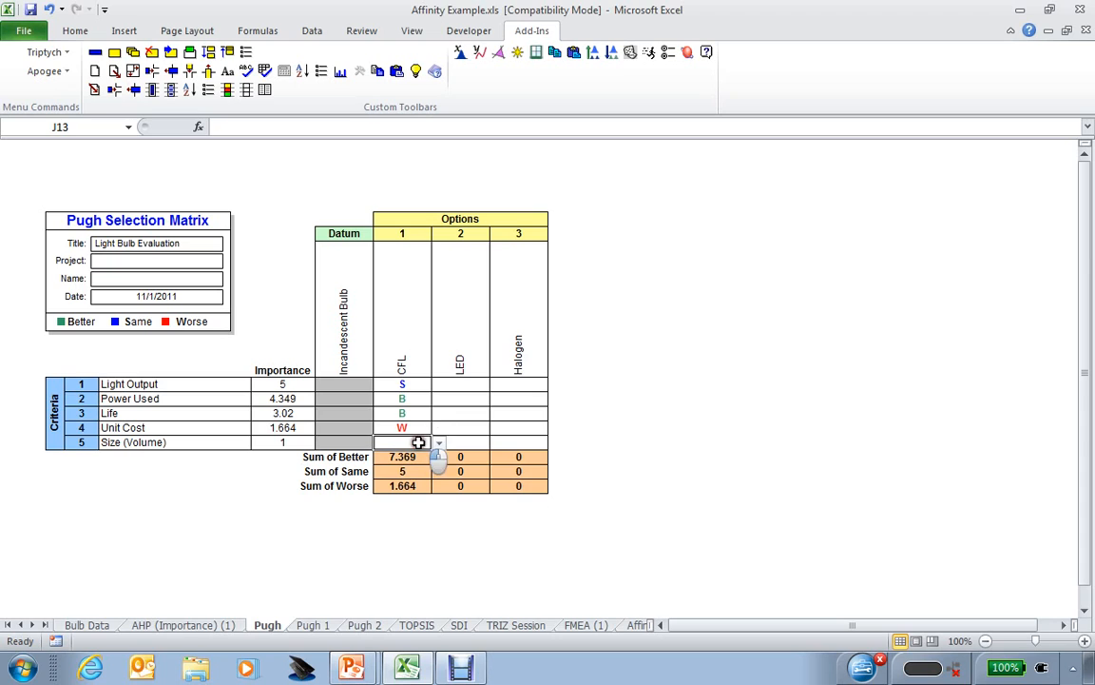
pyautogui.click(440, 443)
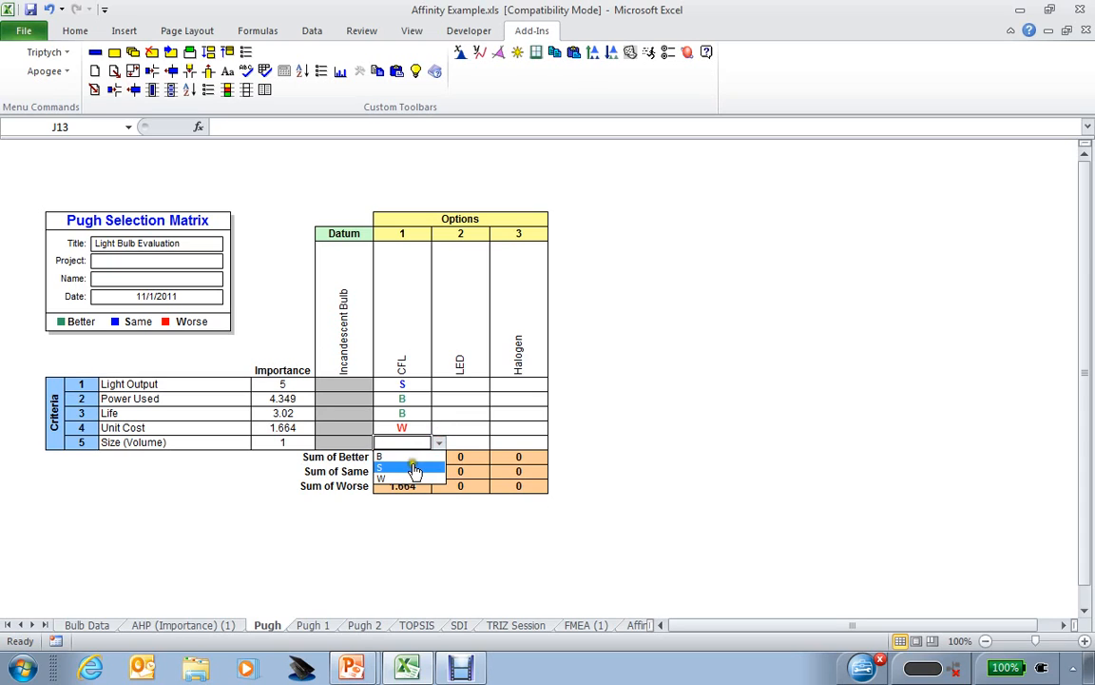
pyautogui.click(416, 470)
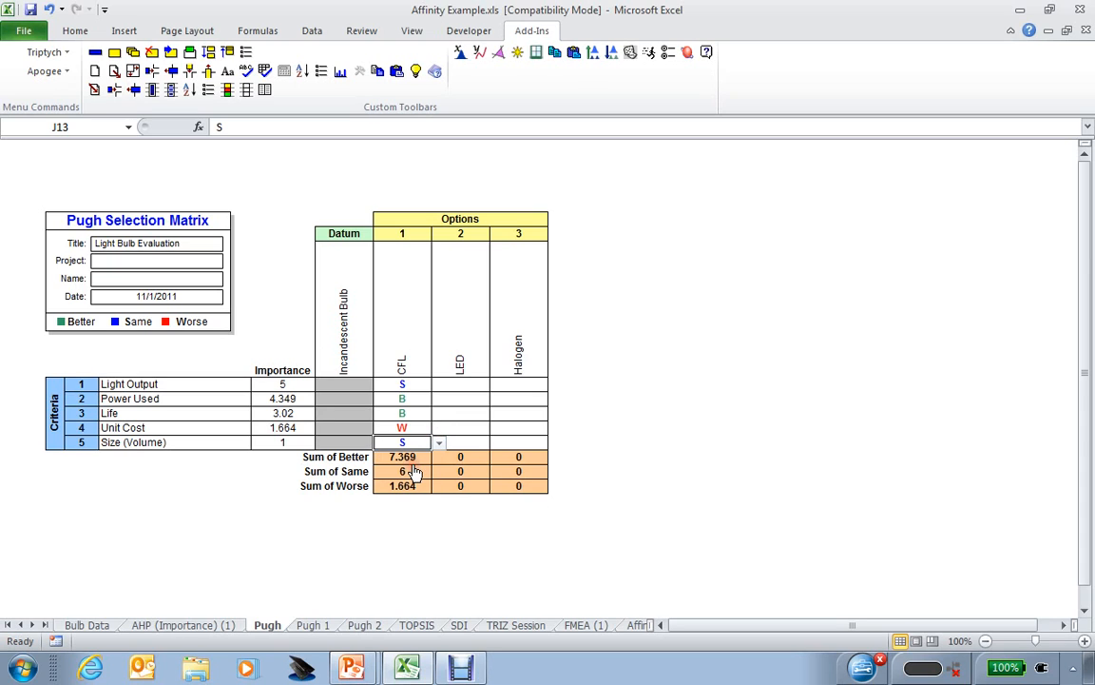
pyautogui.click(456, 384)
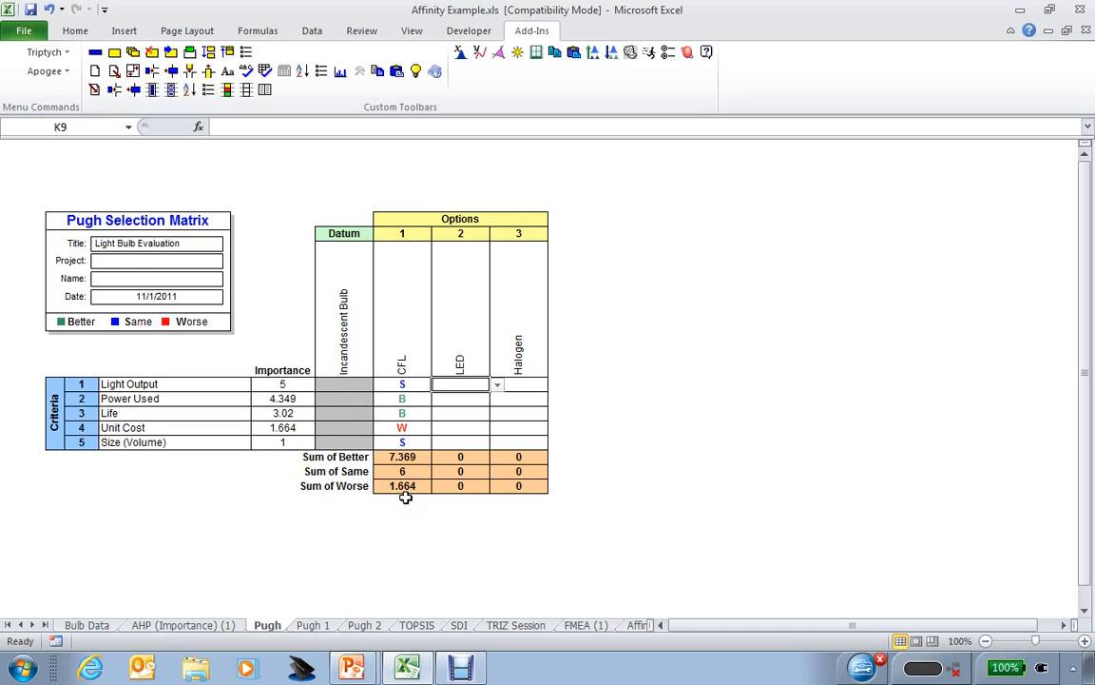
# Step: On the Pugh 1 worksheet, compare the Better, Same and Worse sums and bar charts of the three bulb options
pyautogui.click(314, 626)
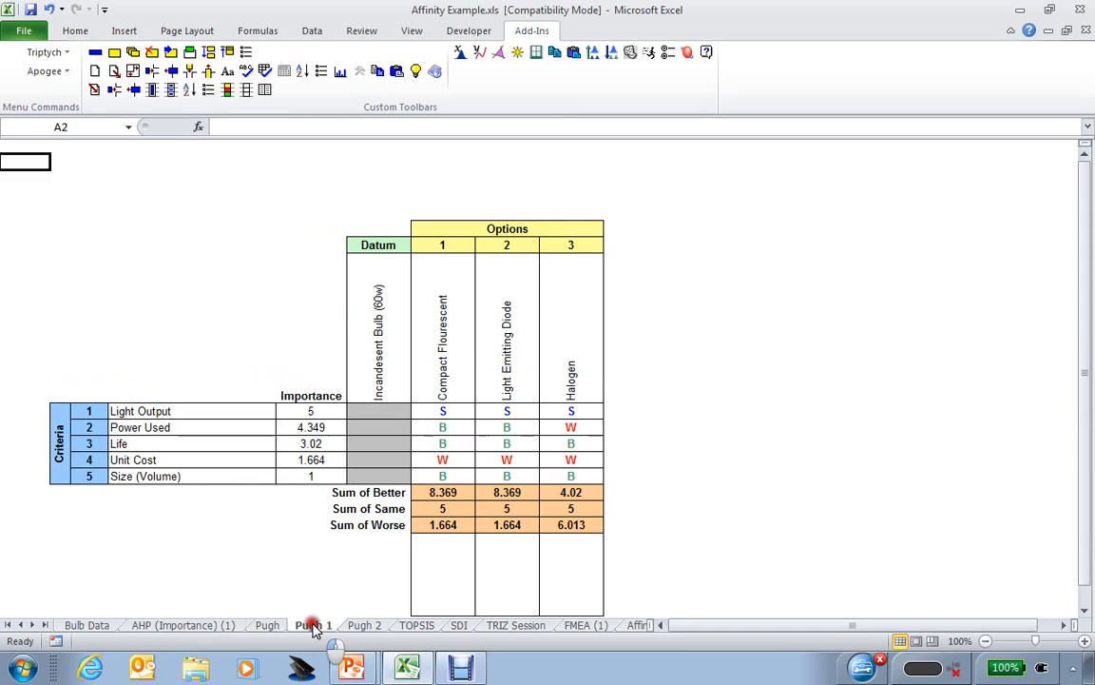
pyautogui.click(1085, 611)
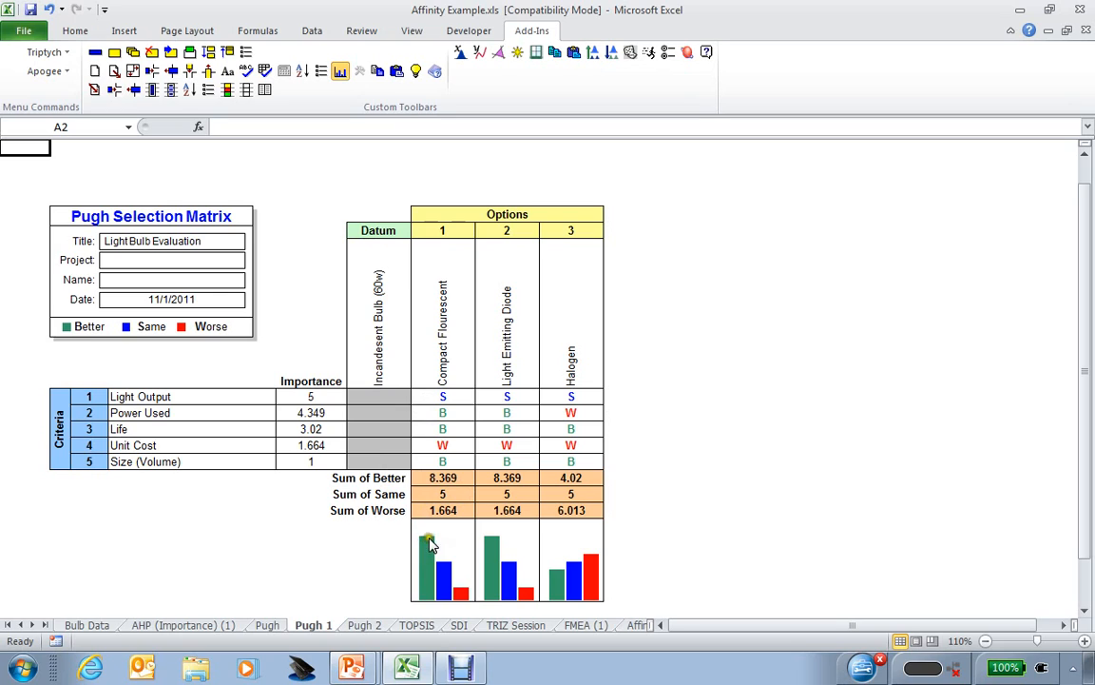
pyautogui.click(441, 478)
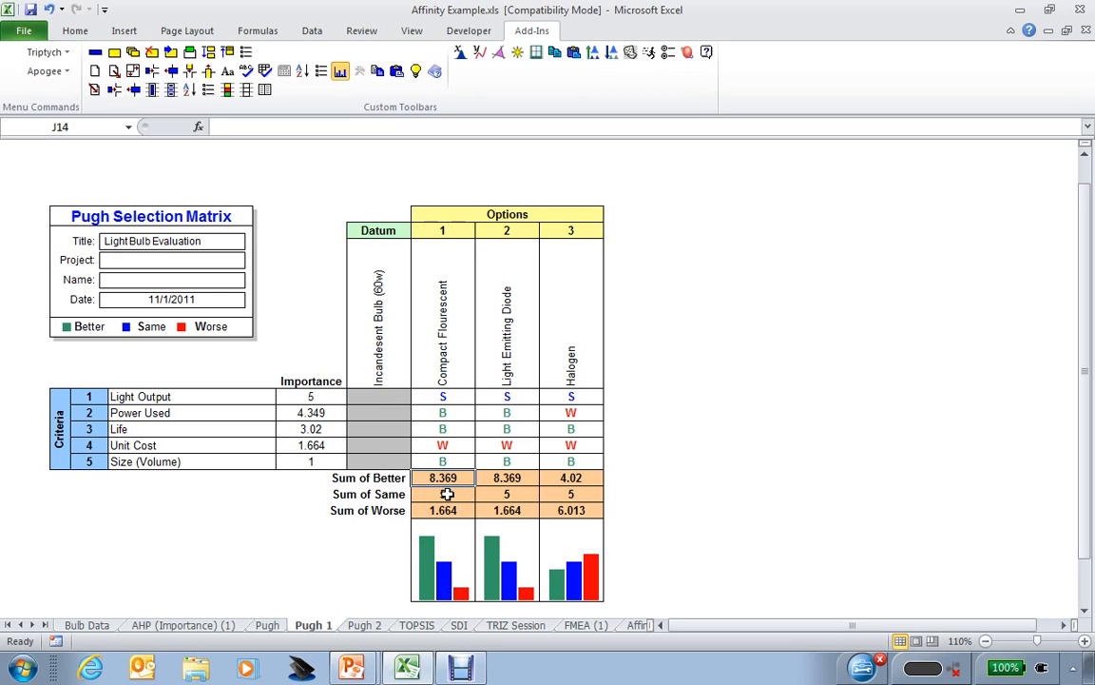
pyautogui.click(447, 494)
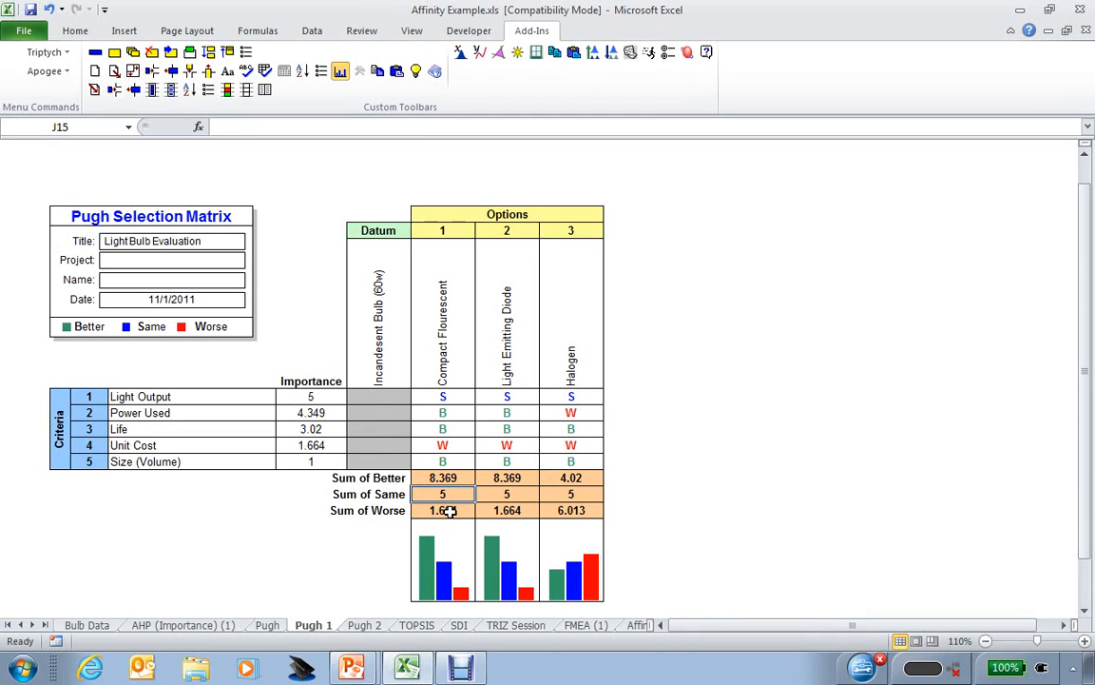
pyautogui.click(447, 510)
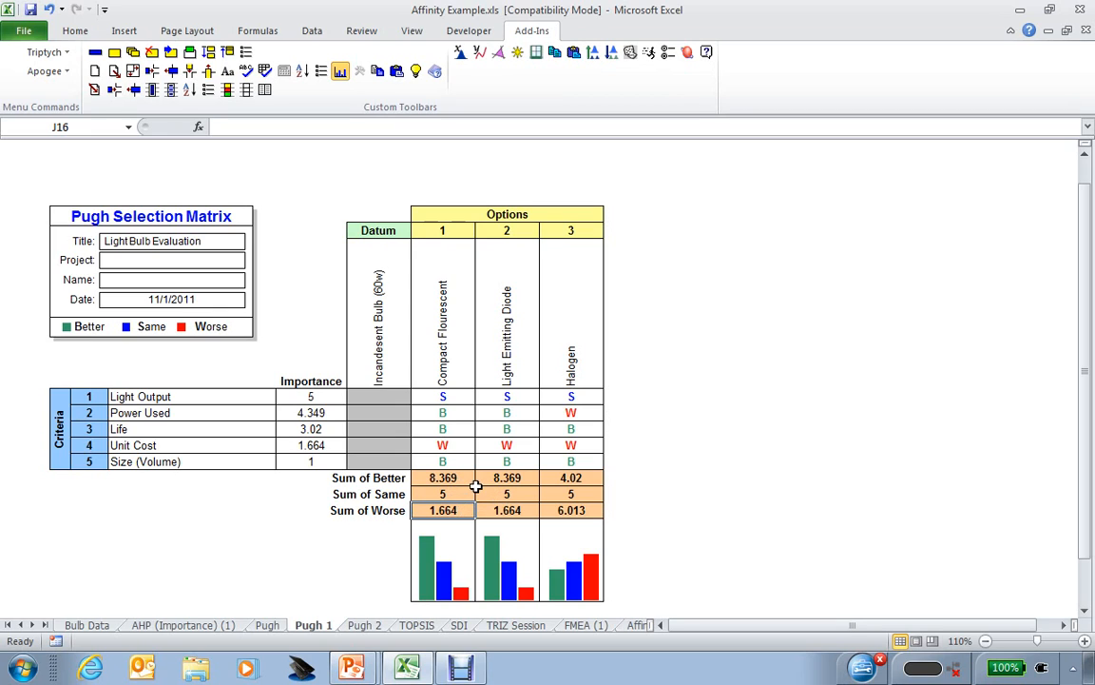
pyautogui.click(507, 480)
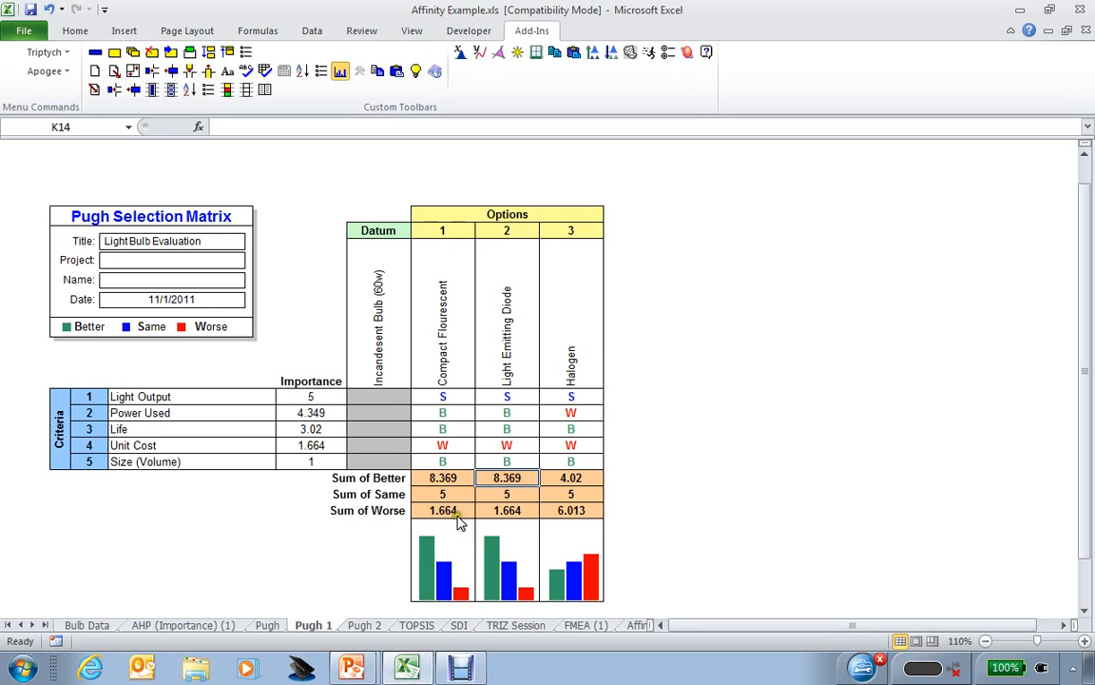
pyautogui.click(472, 478)
pyautogui.moveTo(472, 479); pyautogui.dragTo(496, 478)
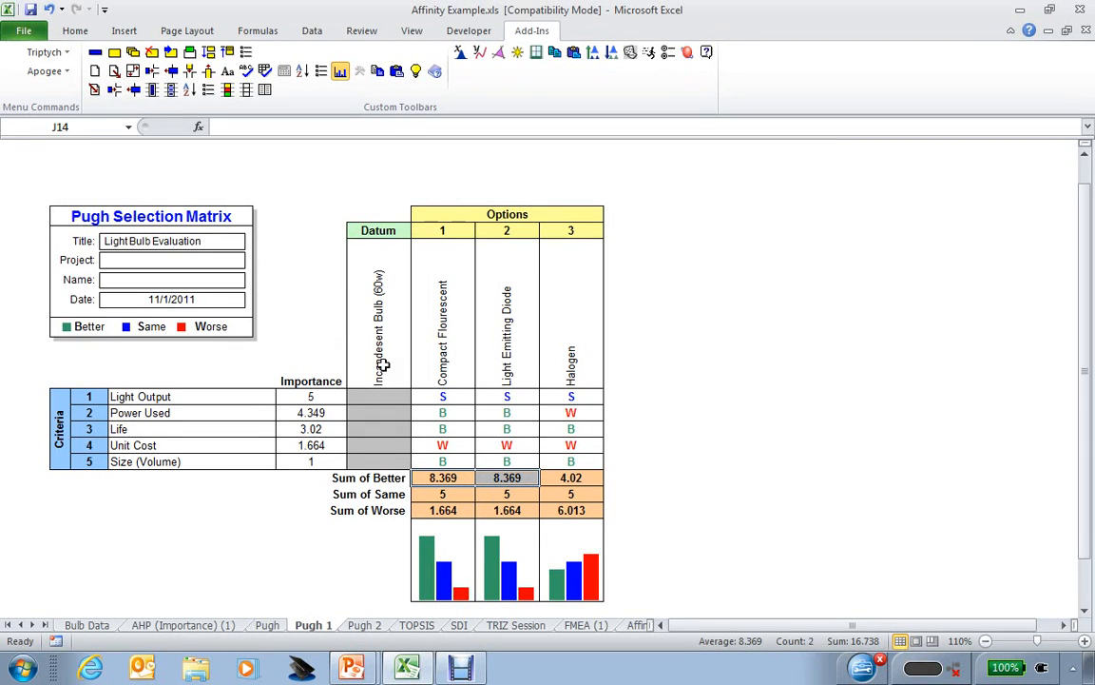
pyautogui.moveTo(442, 494); pyautogui.dragTo(504, 496)
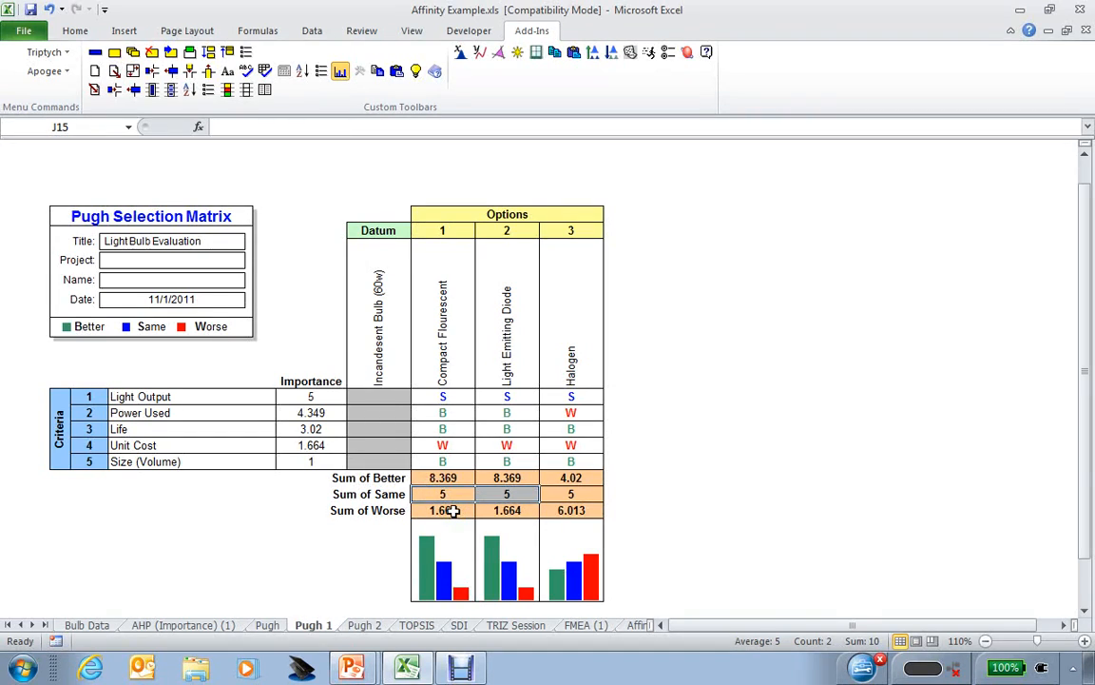
pyautogui.moveTo(452, 510); pyautogui.dragTo(480, 510)
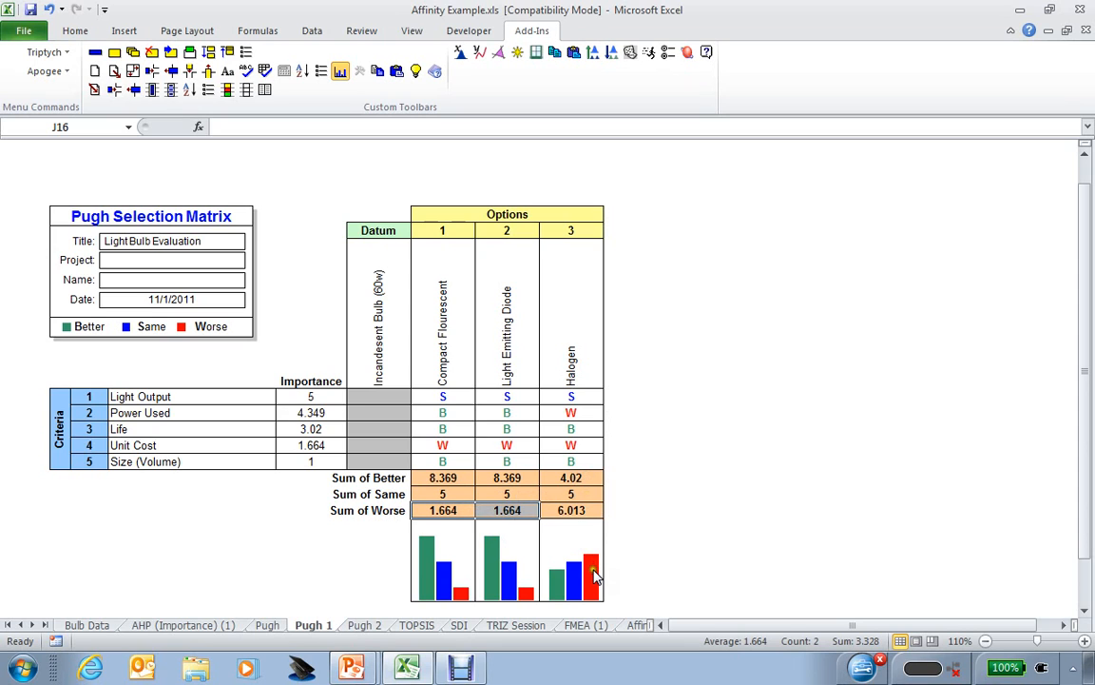
pyautogui.click(583, 478)
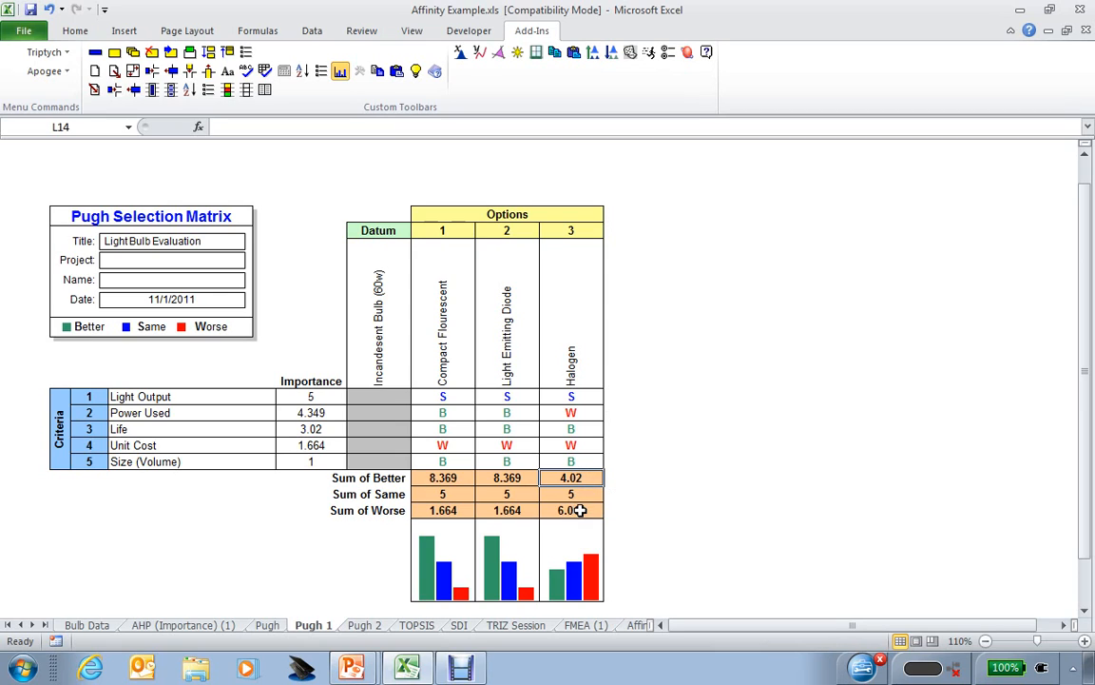
pyautogui.click(575, 510)
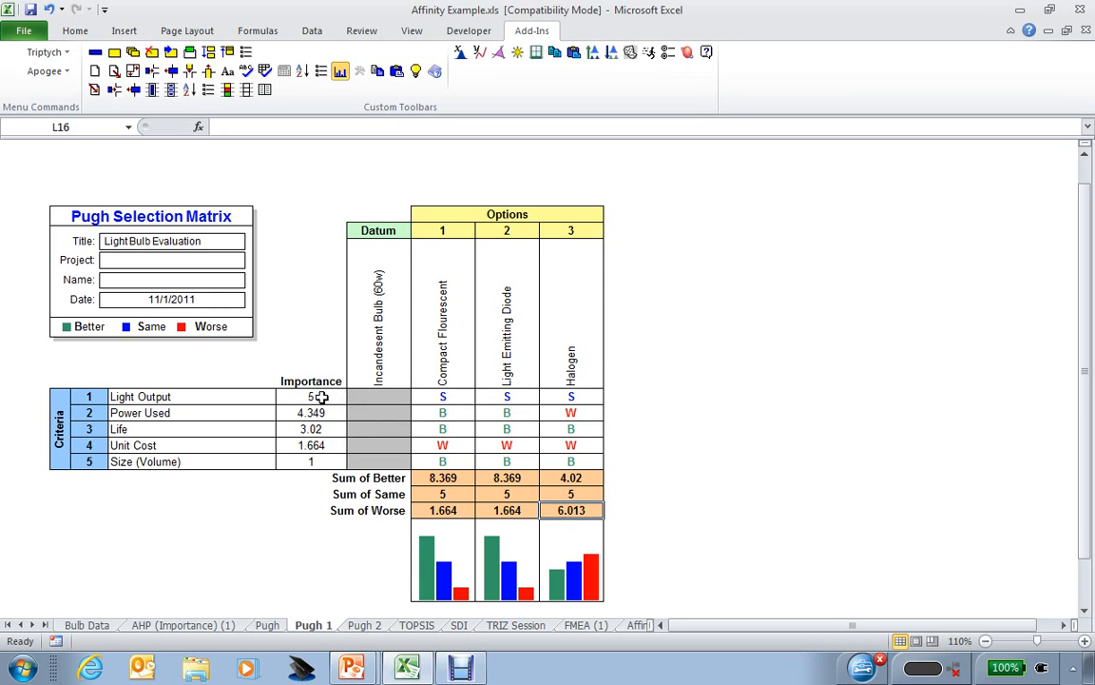
# Step: Review the five criteria's Importance values and the Compact Flourescent option against the incandescent datum on Pugh 1
pyautogui.moveTo(317, 395); pyautogui.dragTo(321, 456)
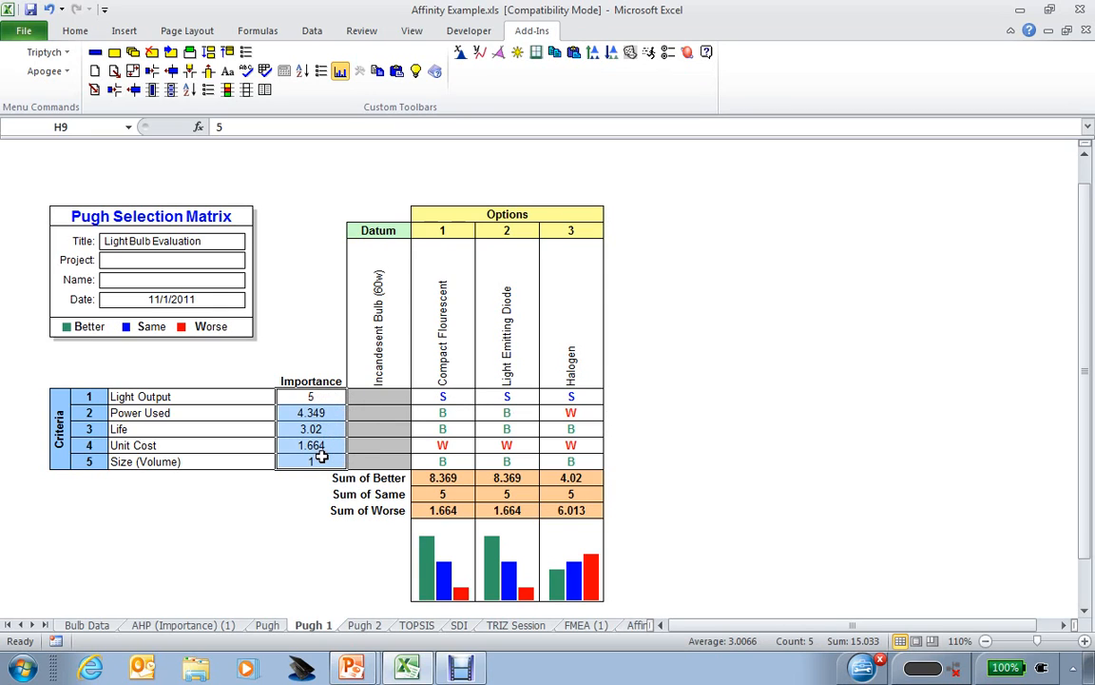
pyautogui.click(258, 520)
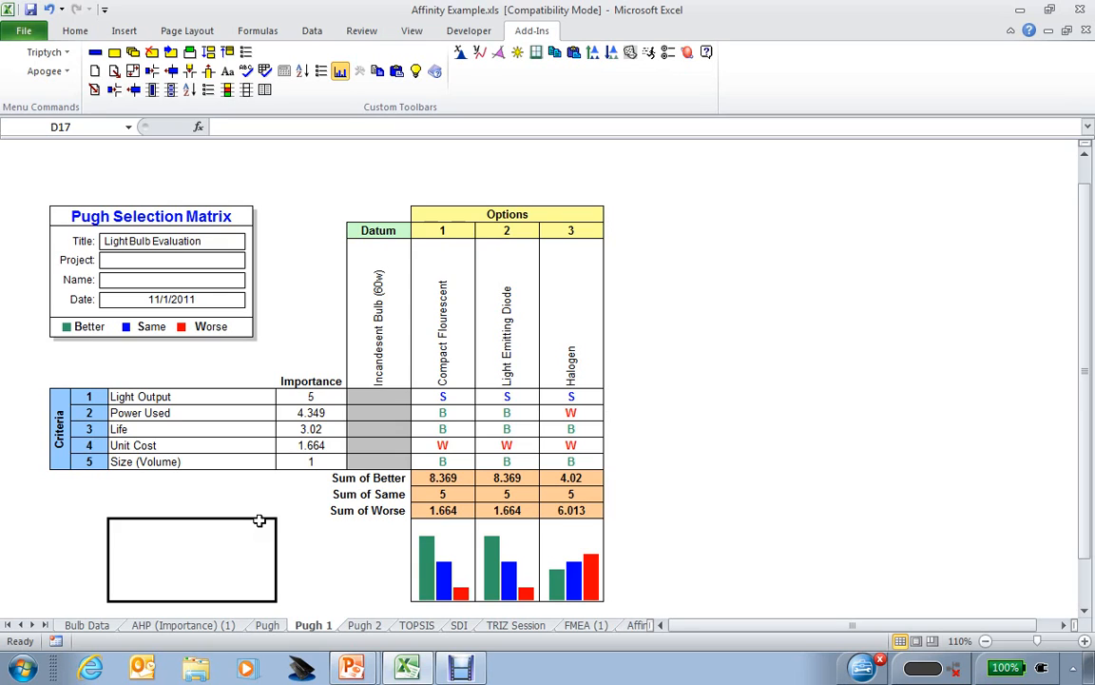
pyautogui.click(436, 353)
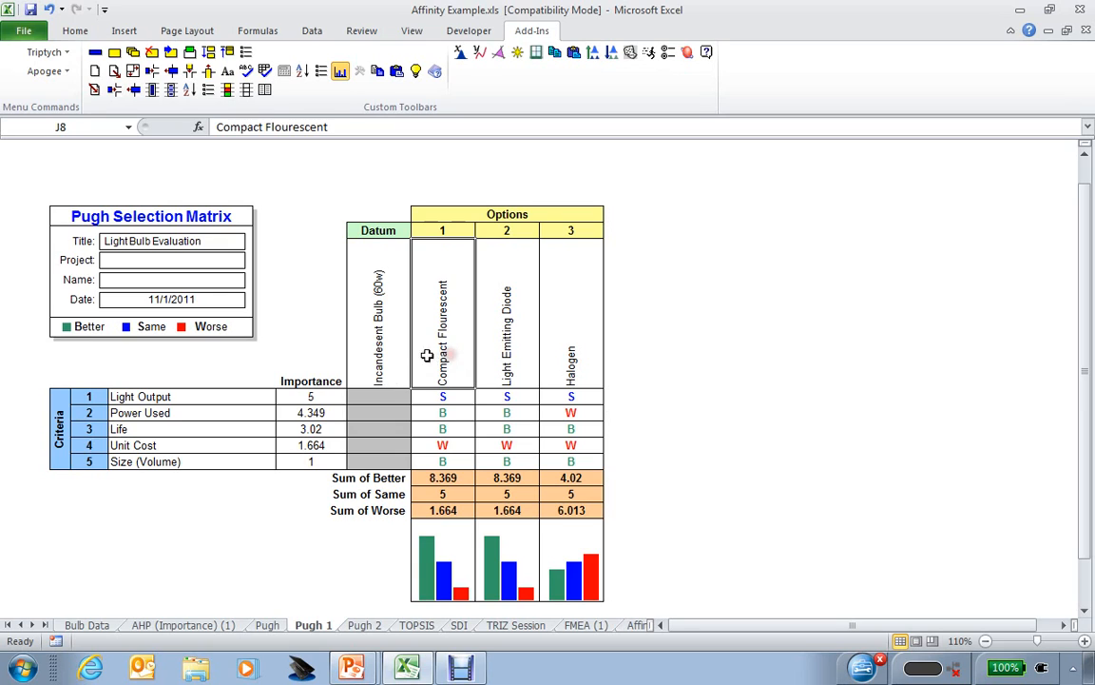
pyautogui.click(385, 350)
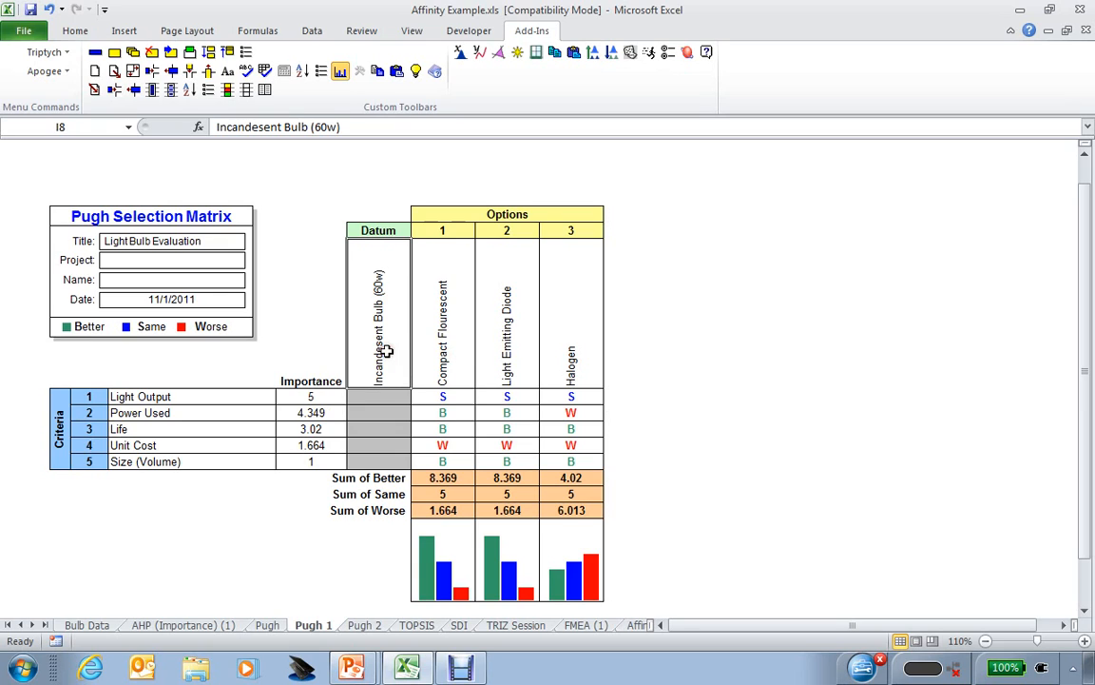
pyautogui.click(446, 366)
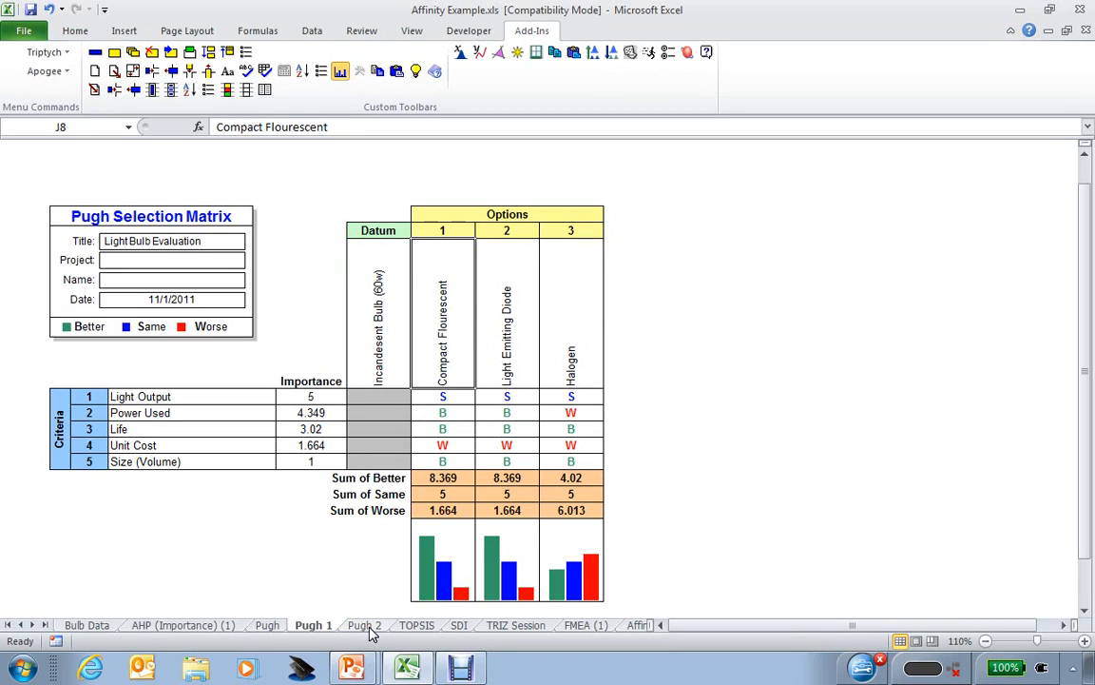
pyautogui.click(114, 72)
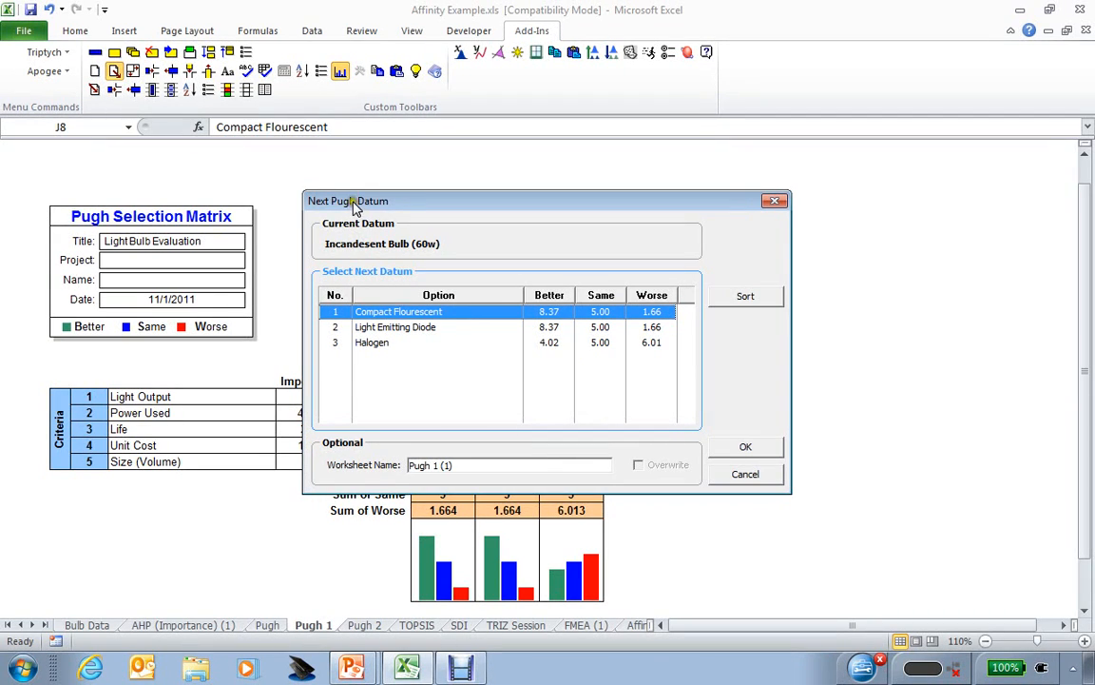
pyautogui.click(390, 327)
pyautogui.click(380, 345)
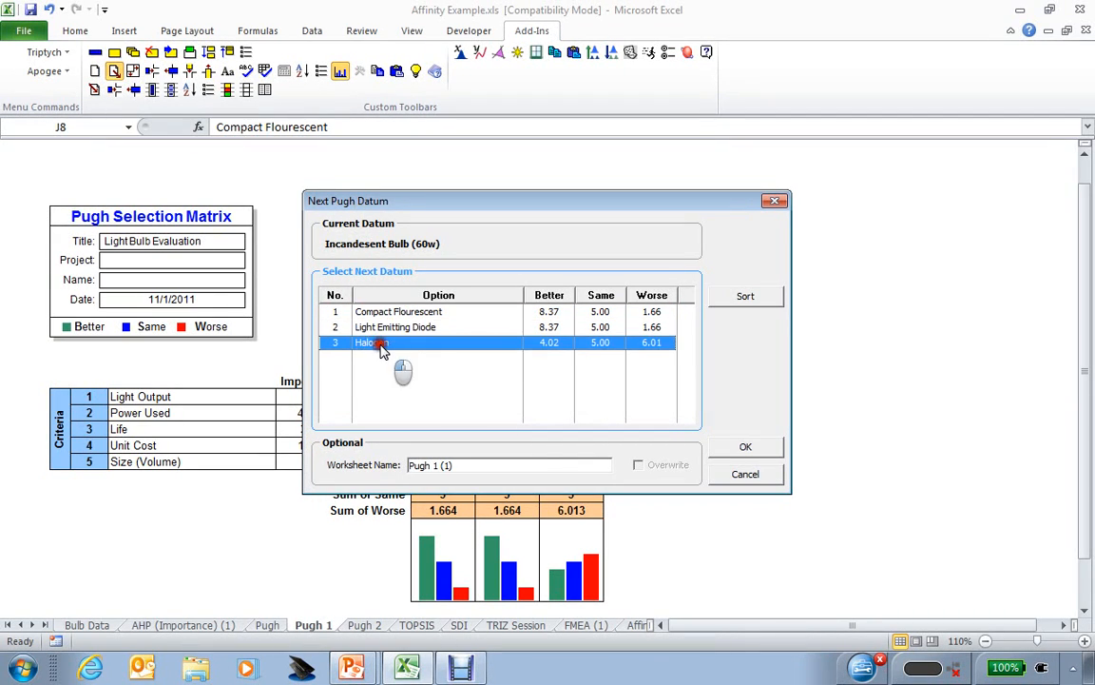
pyautogui.click(384, 314)
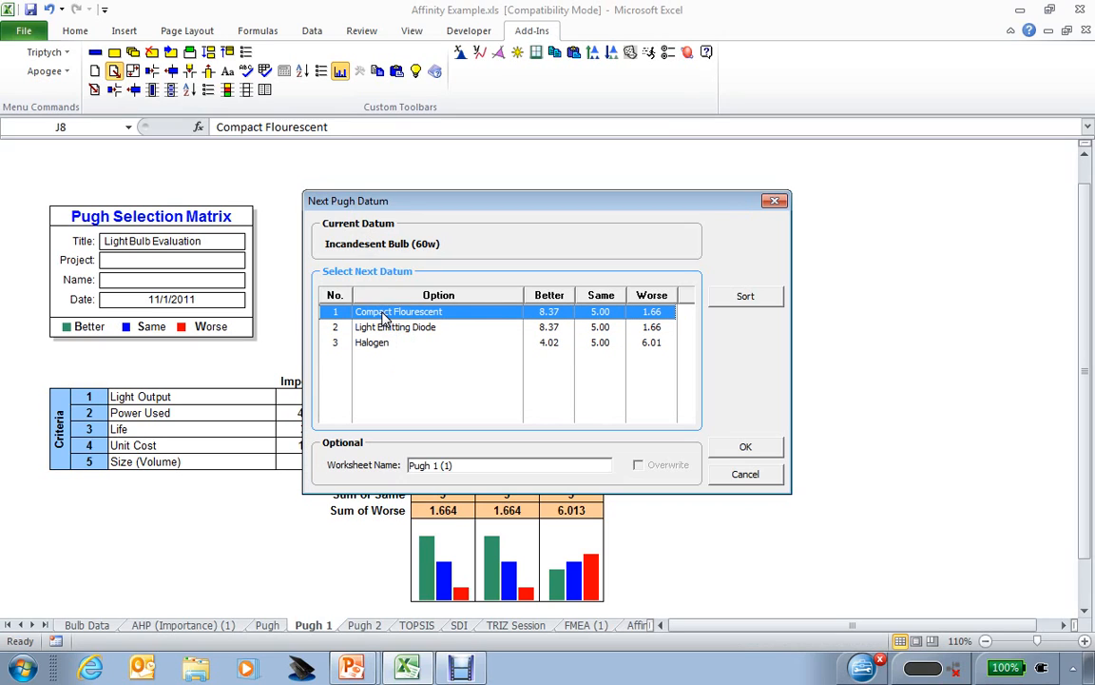
pyautogui.click(749, 475)
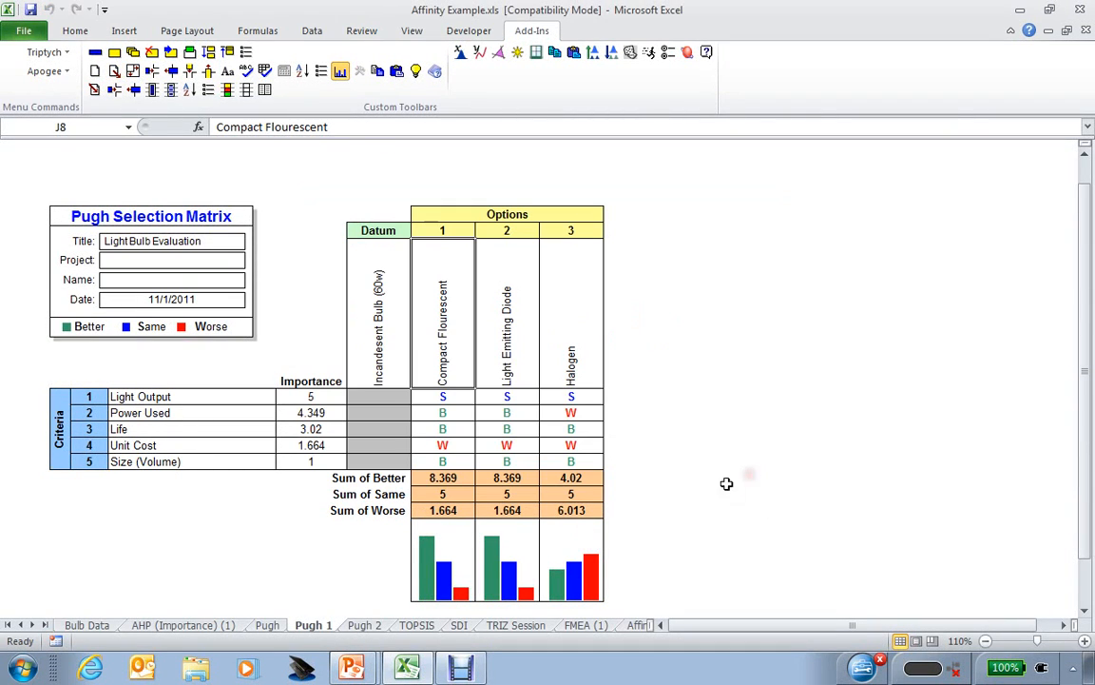
# Step: On the Pugh 2 worksheet, compare the incandescent, LED and halogen options against the Compact Flourescent datum
pyautogui.click(366, 625)
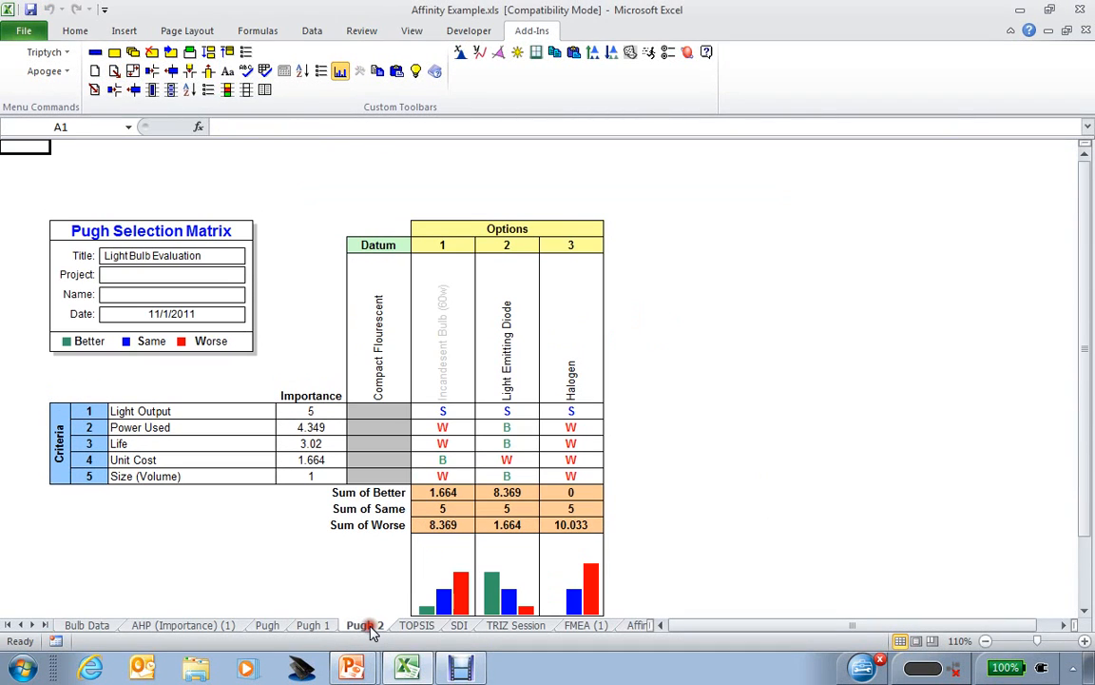
pyautogui.click(384, 355)
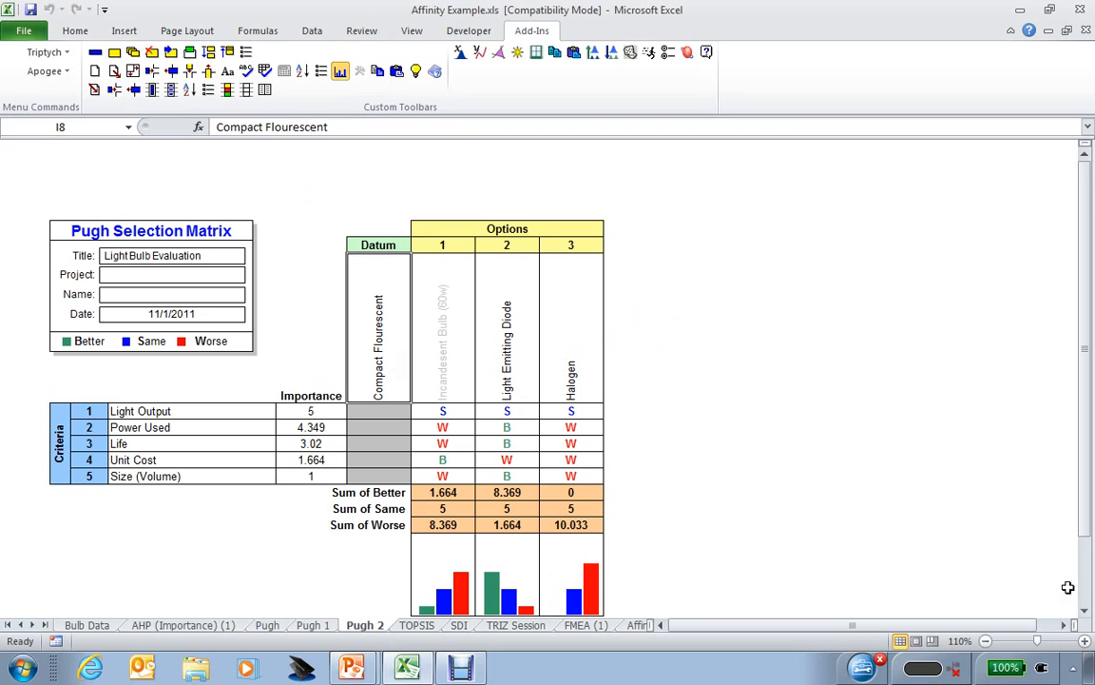
pyautogui.click(1085, 612)
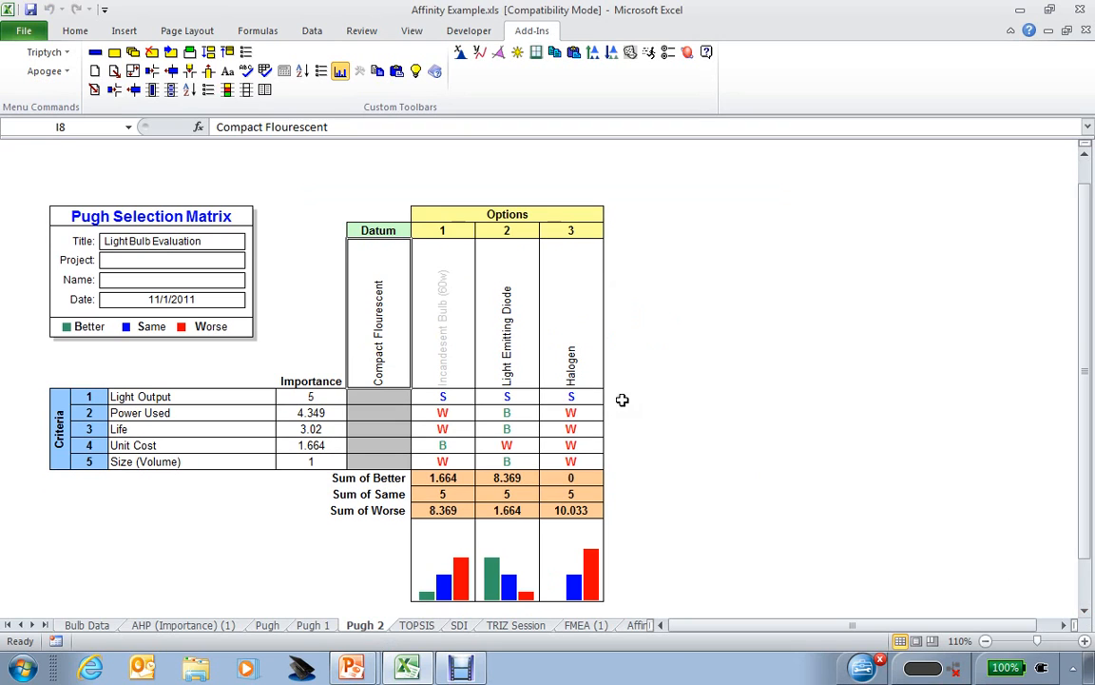
pyautogui.click(442, 352)
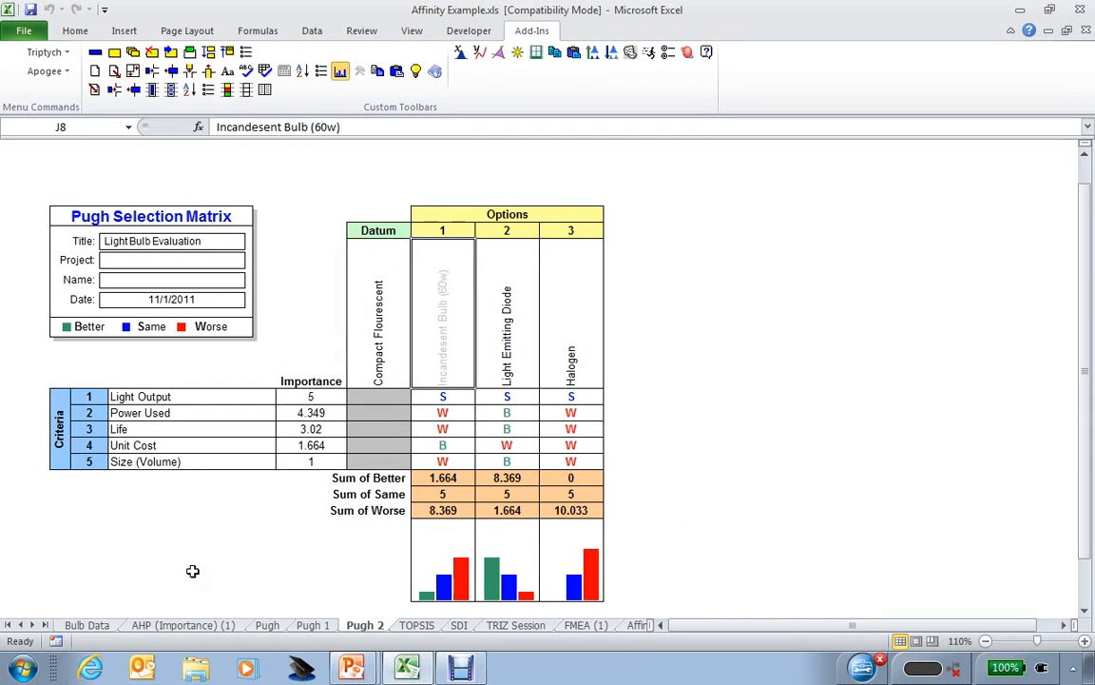
# Step: Flow down all items of the AHP (Importance) (1) worksheet to a TOPSIS worksheet named TOPSIS (1), using Scaled Importance
pyautogui.click(189, 625)
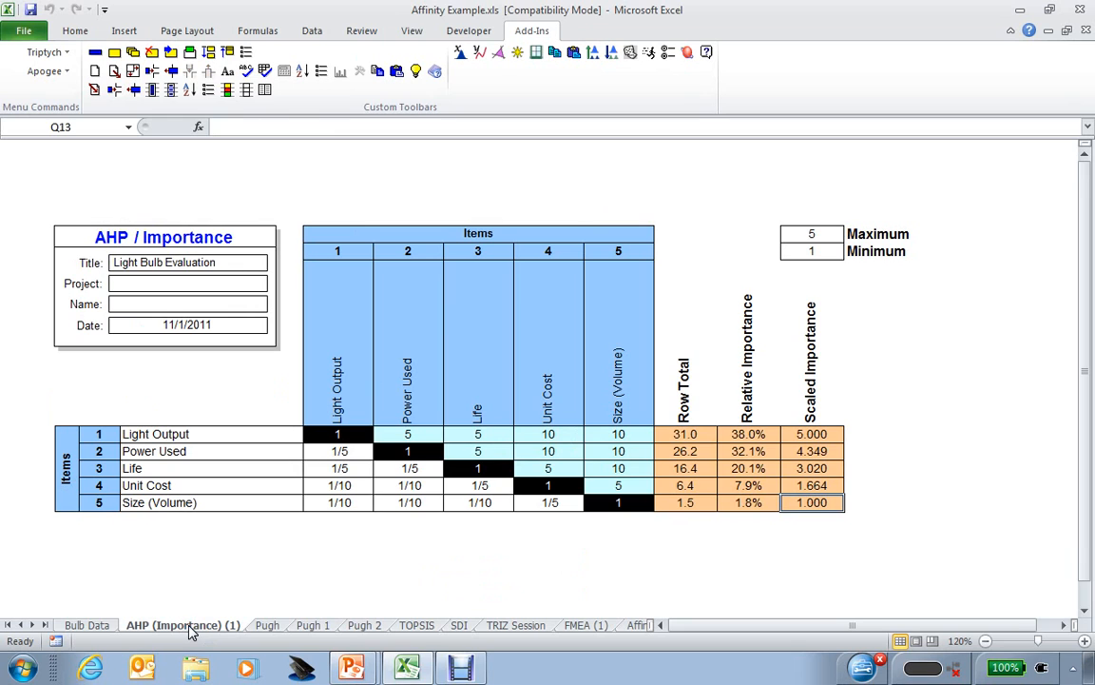
pyautogui.click(113, 74)
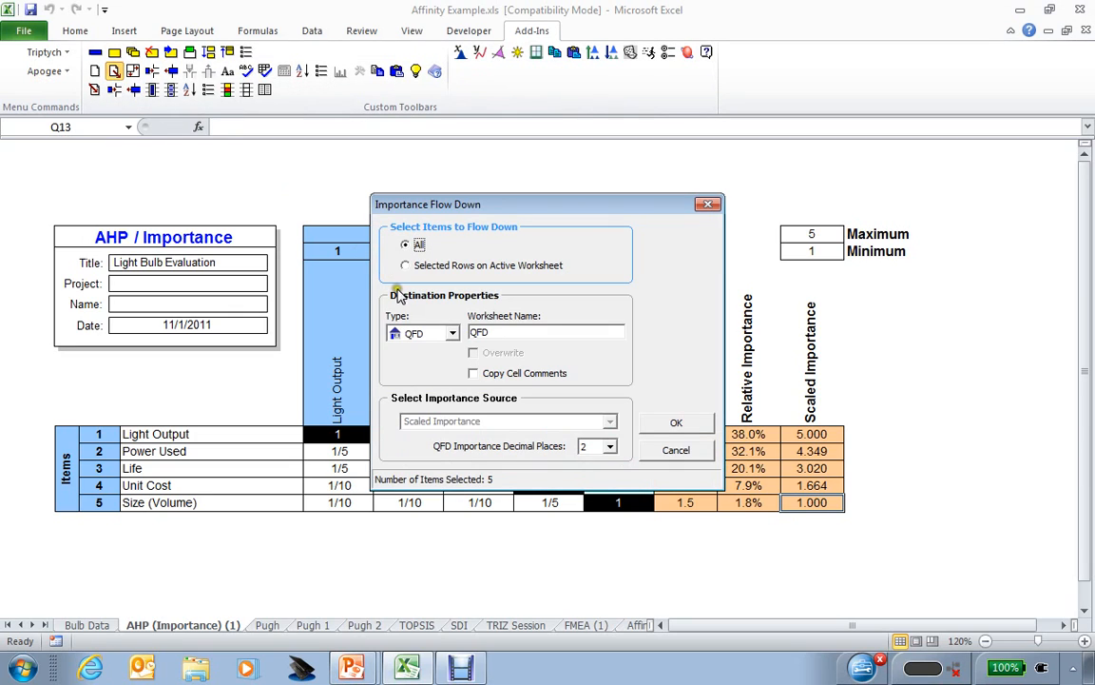
pyautogui.click(452, 333)
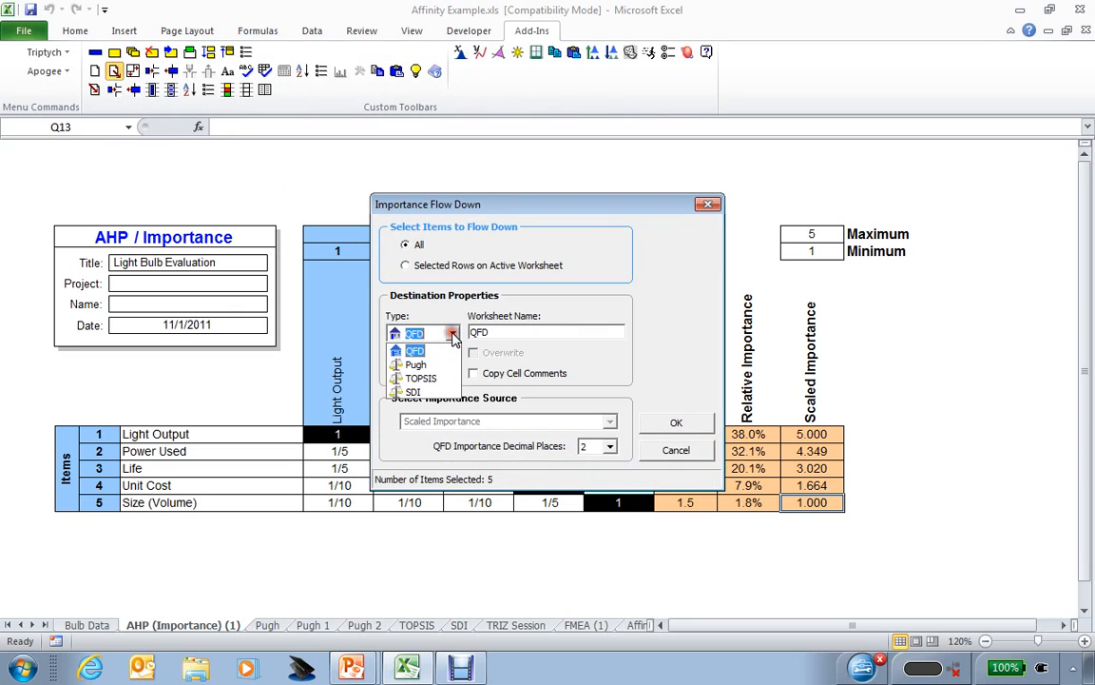
pyautogui.click(421, 378)
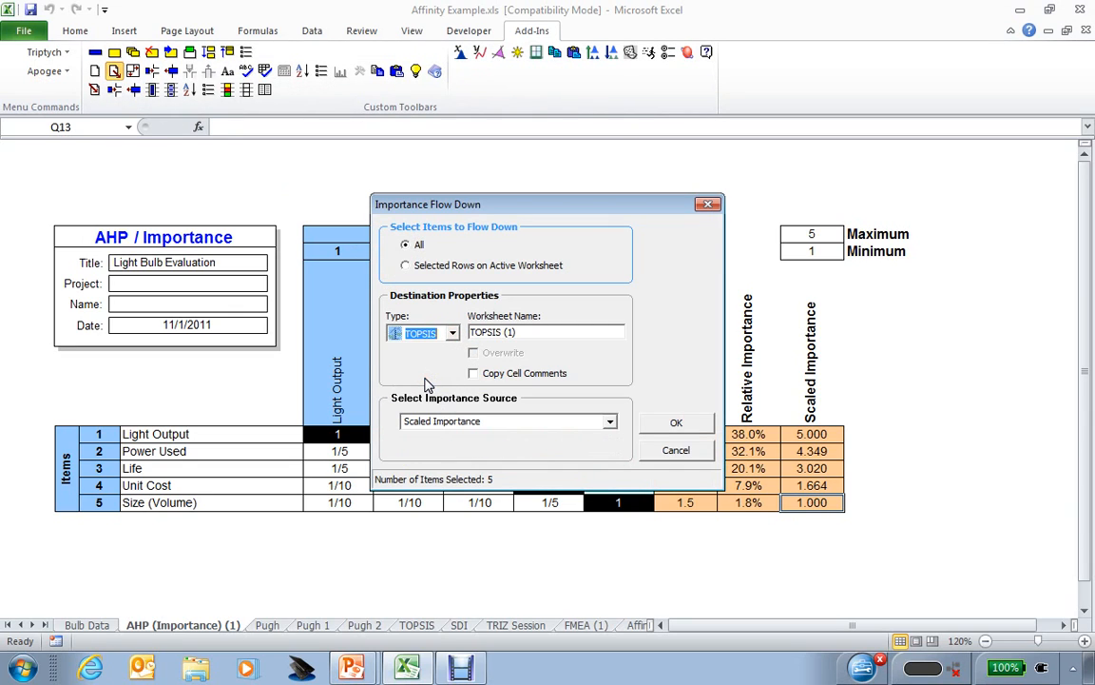
pyautogui.click(673, 425)
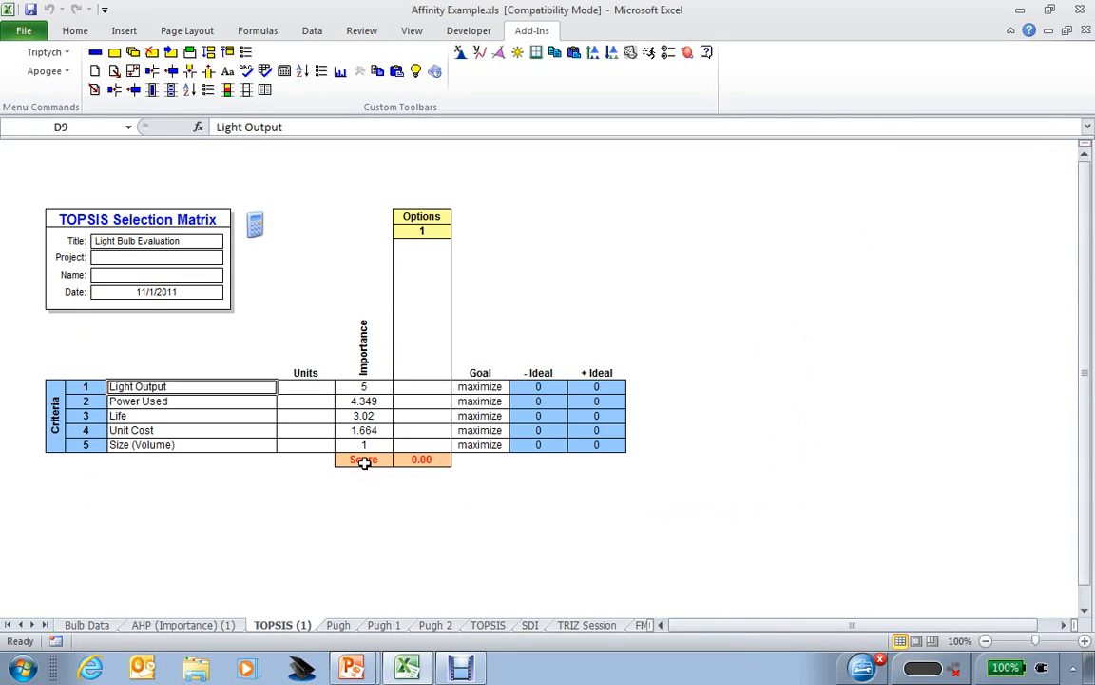
# Step: Insert three more options in the new TOPSIS matrix to make four option columns
pyautogui.rightClick(414, 320)
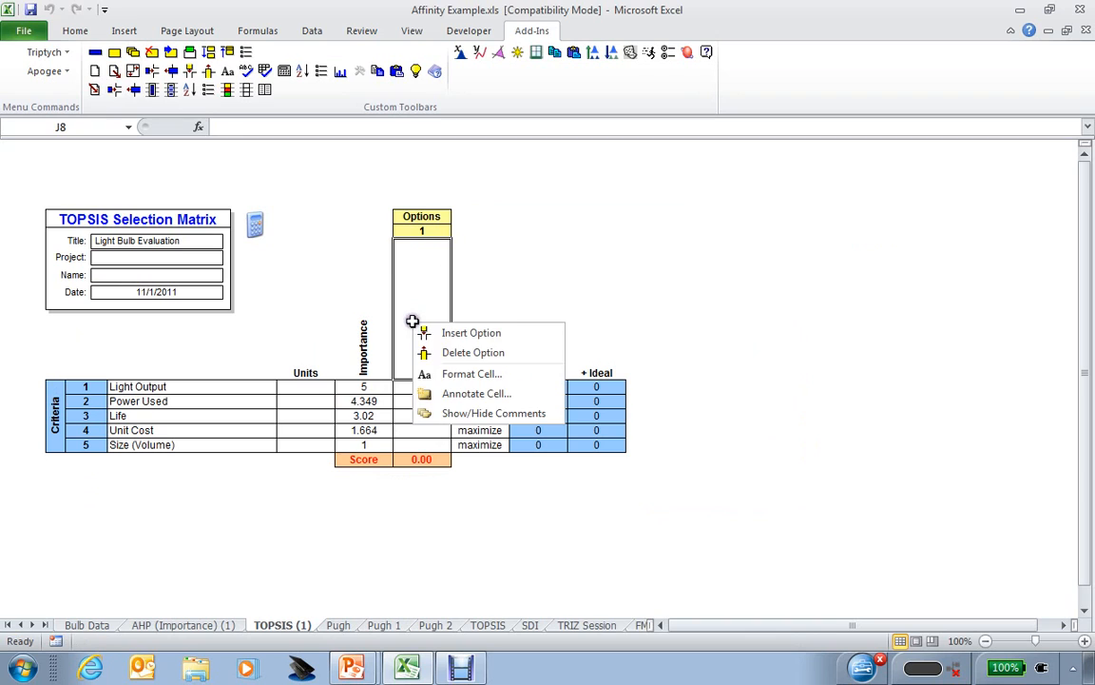
pyautogui.click(447, 333)
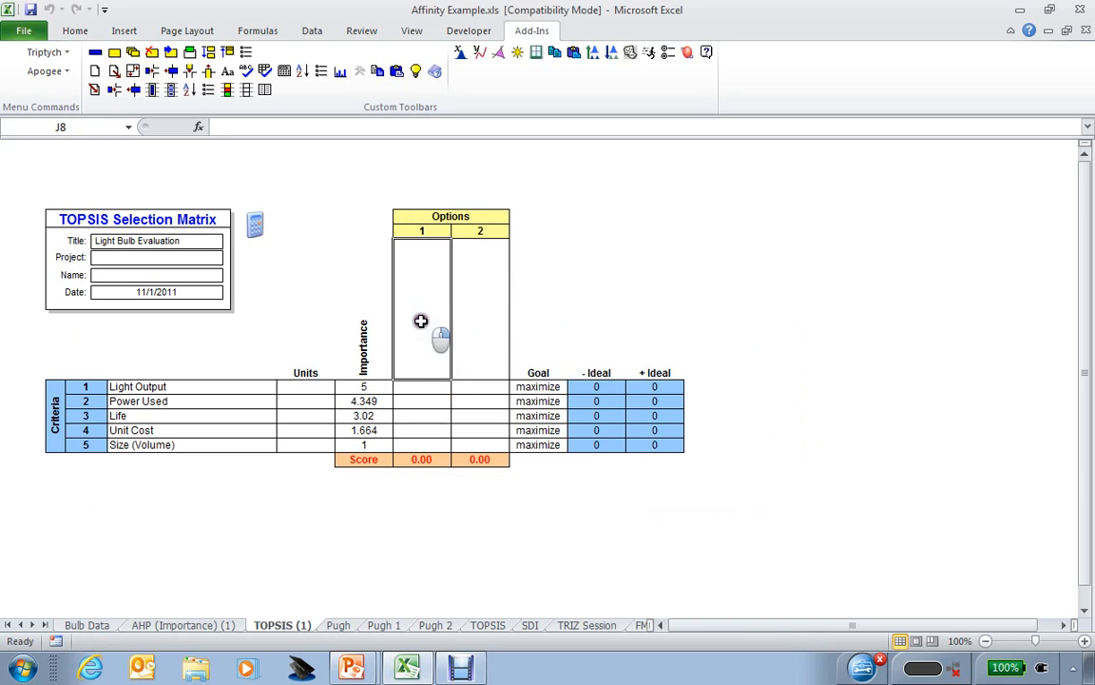
pyautogui.rightClick(421, 320)
pyautogui.click(461, 331)
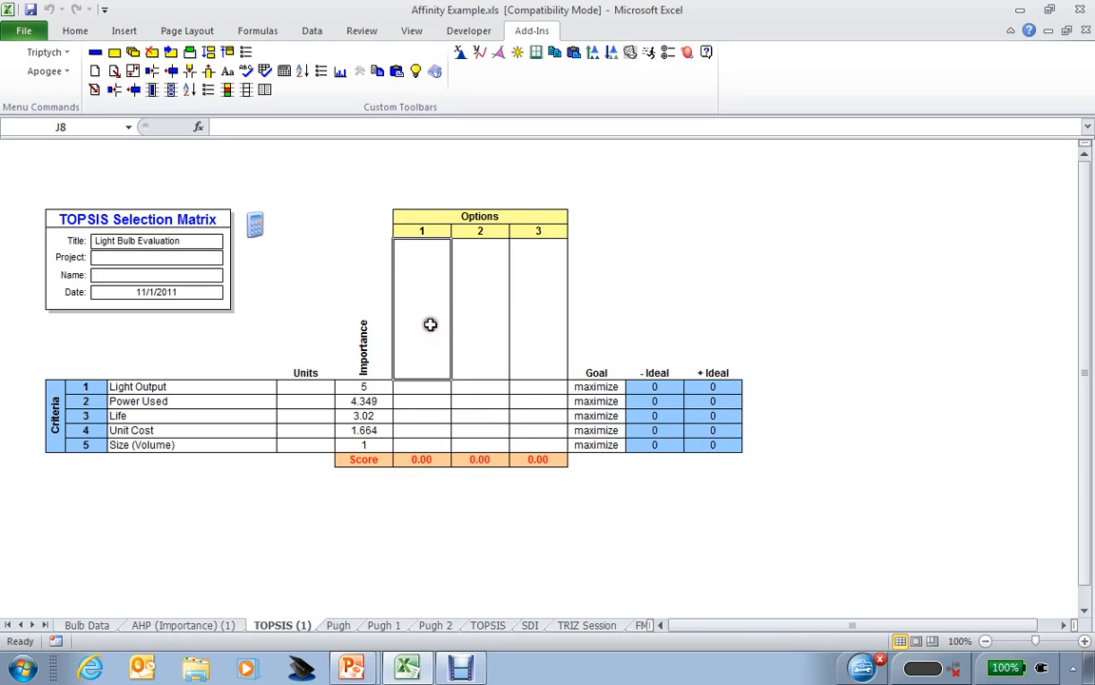
pyautogui.rightClick(430, 324)
pyautogui.click(418, 295)
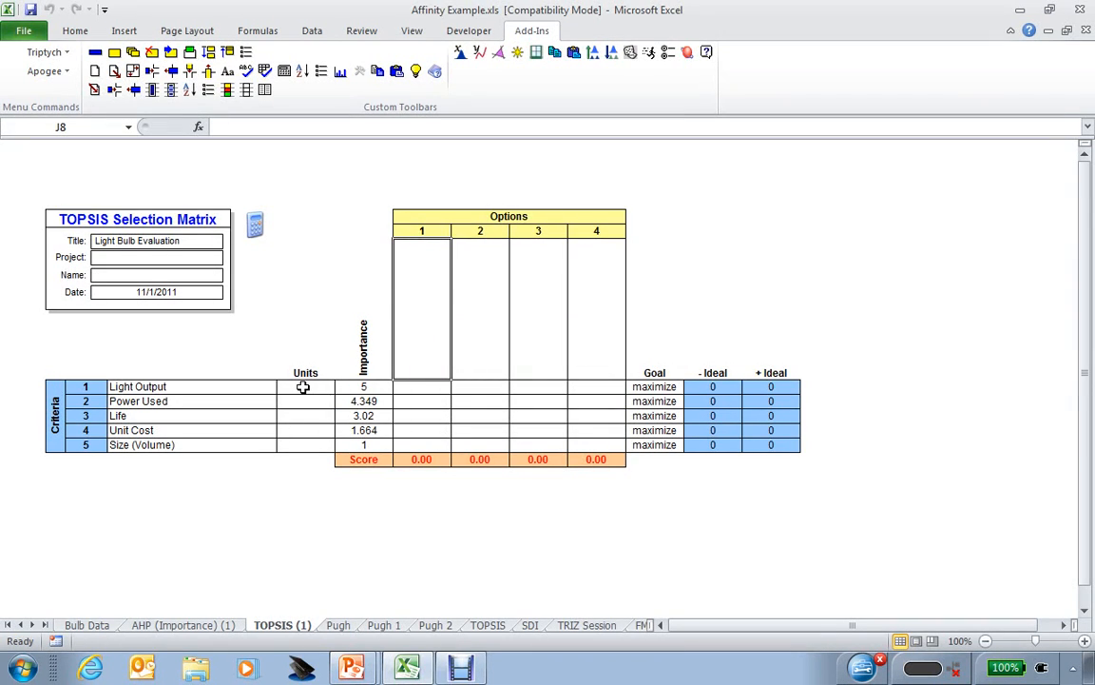
# Step: Review the blank Units, option name and option value cells of the new TOPSIS matrix
pyautogui.moveTo(300, 386); pyautogui.dragTo(302, 439)
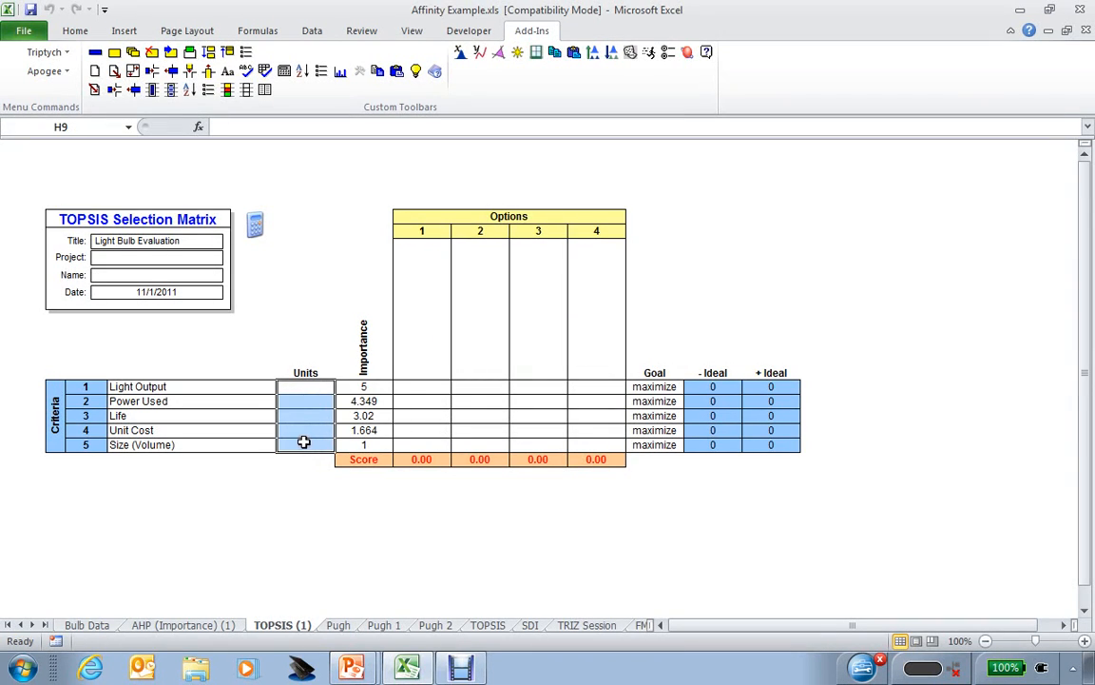
pyautogui.click(417, 328)
pyautogui.moveTo(417, 328); pyautogui.dragTo(595, 300)
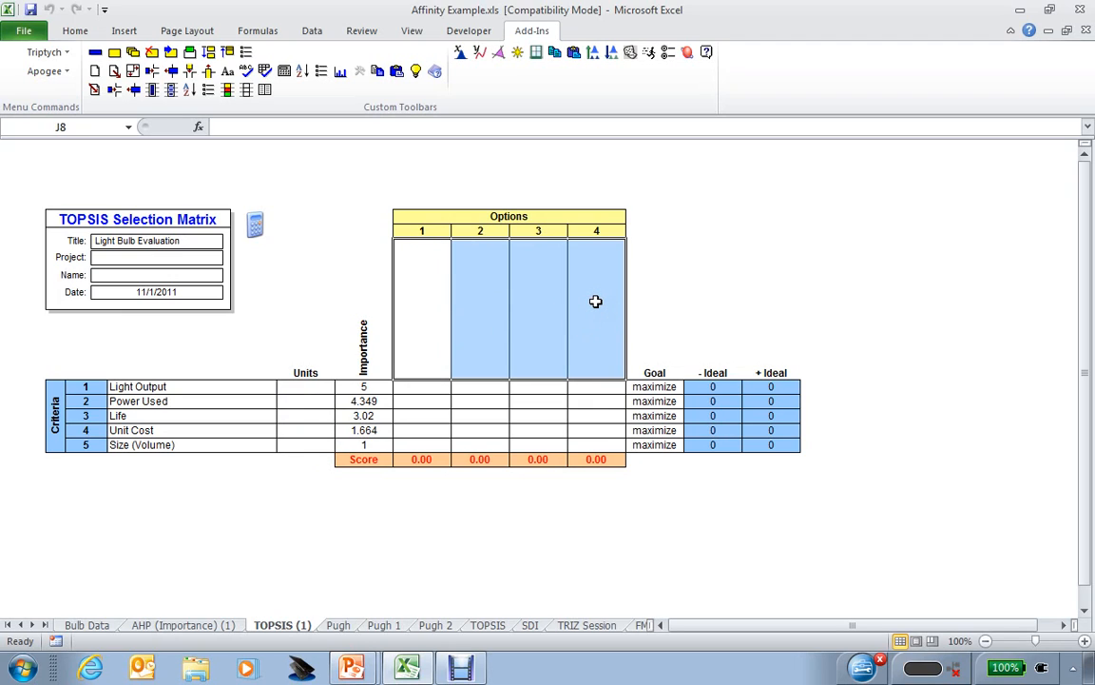
pyautogui.click(435, 388)
pyautogui.moveTo(438, 389); pyautogui.dragTo(599, 445)
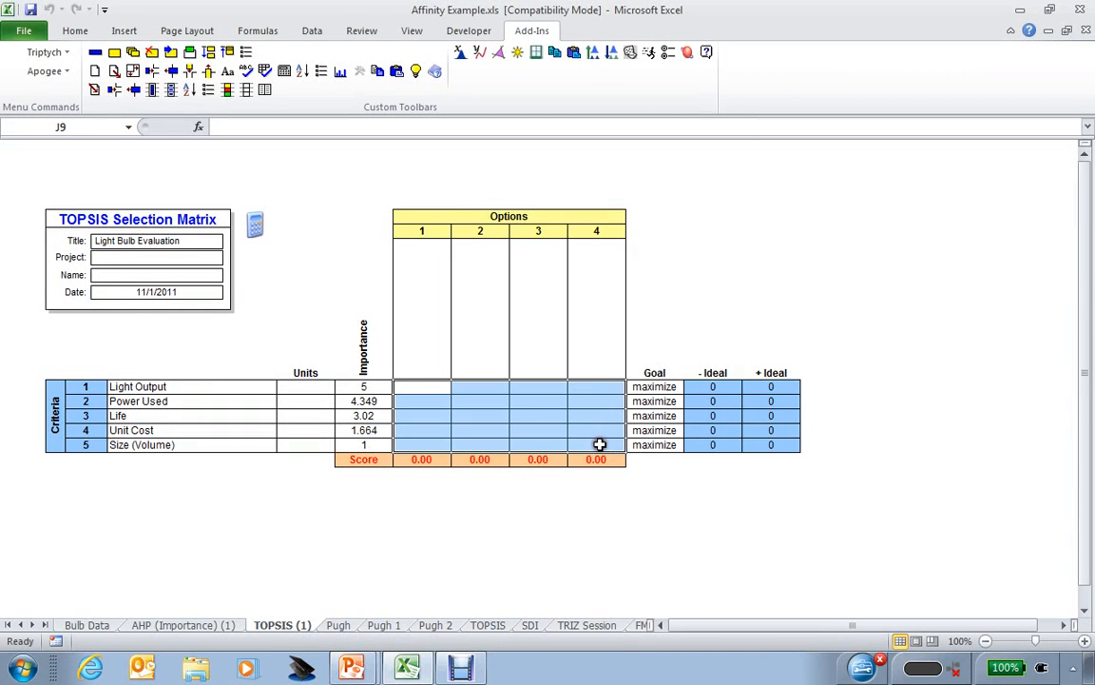
pyautogui.click(421, 388)
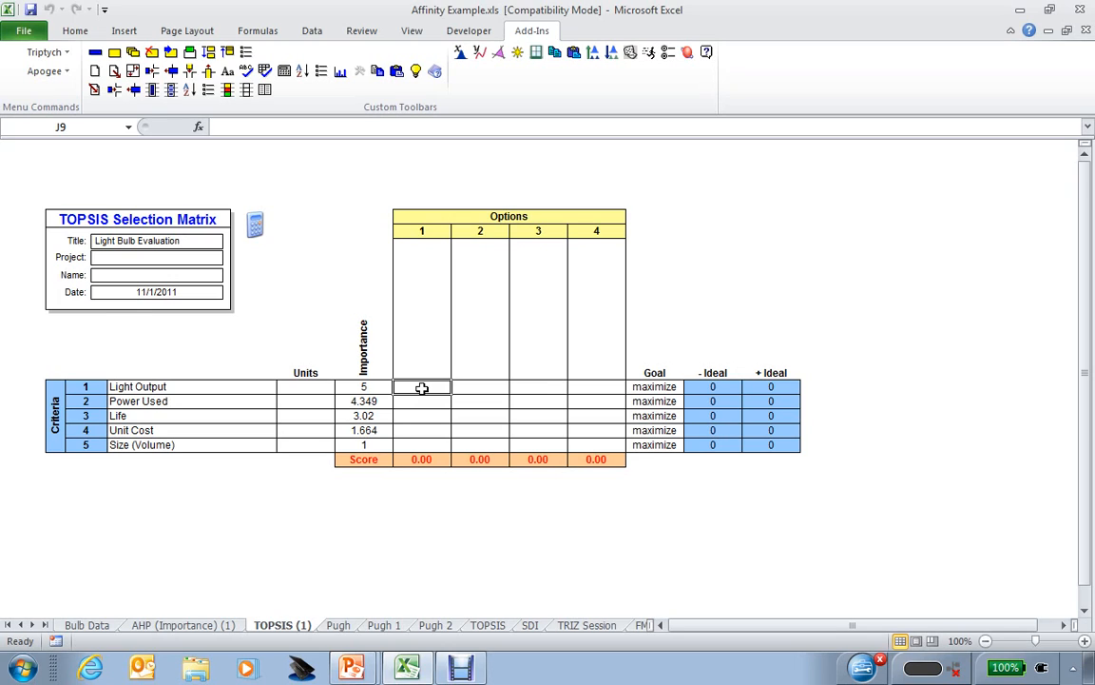
# Step: Keep the Light Output goal at maximize and set the Power Used goal to minimize
pyautogui.click(668, 387)
pyautogui.click(691, 389)
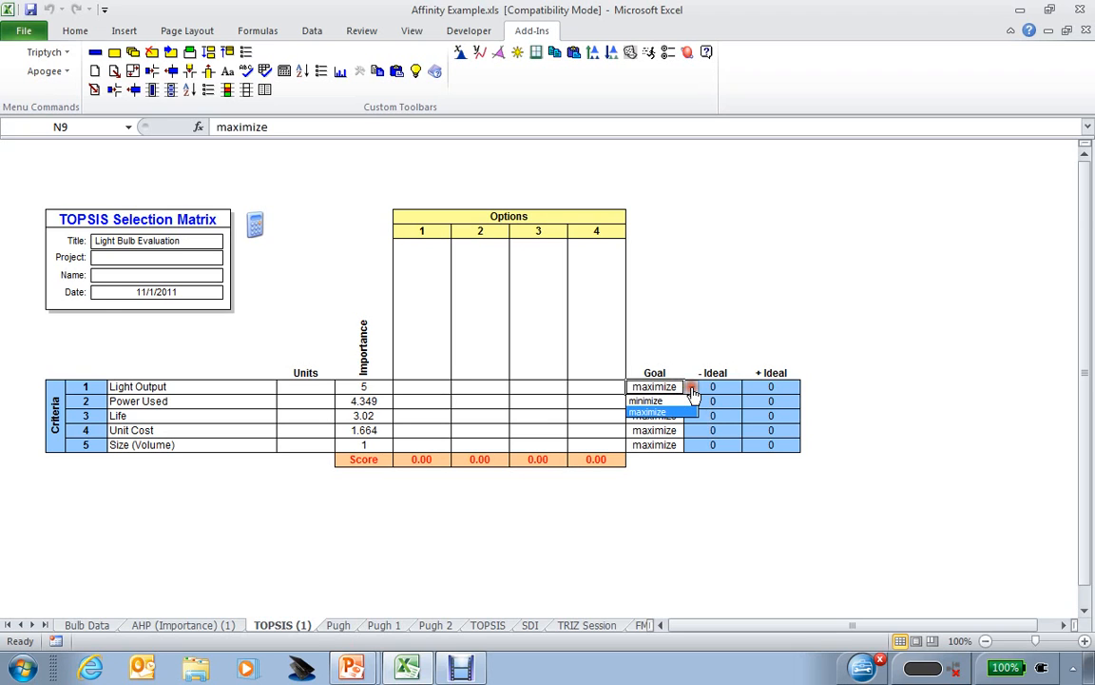
pyautogui.click(690, 412)
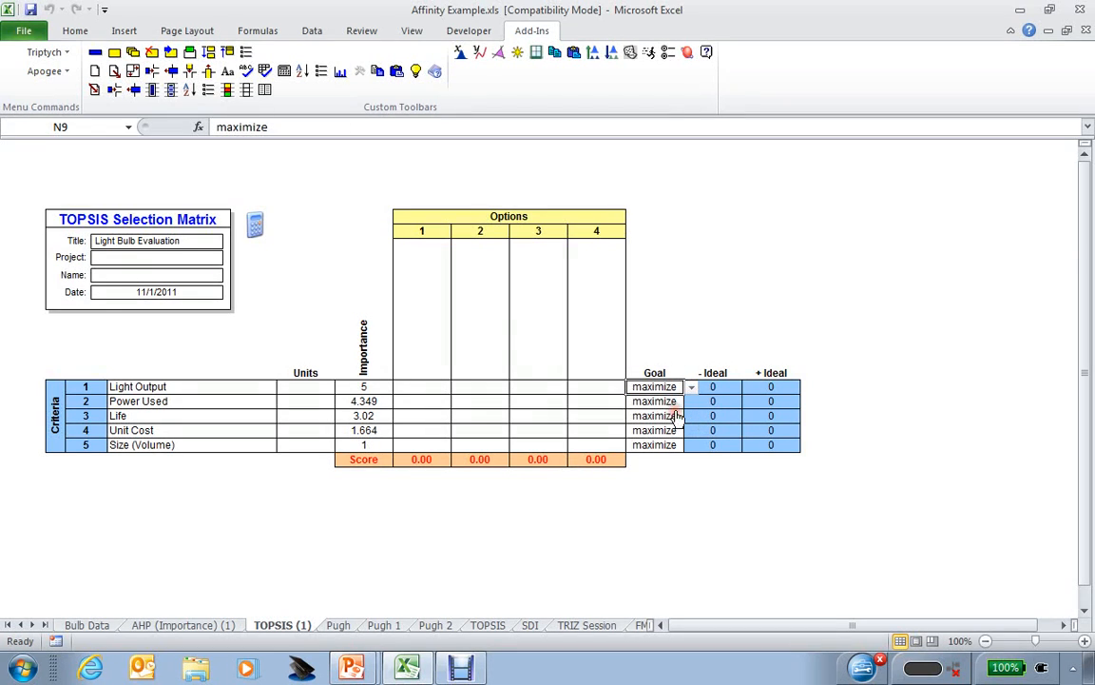
pyautogui.click(670, 399)
pyautogui.click(691, 401)
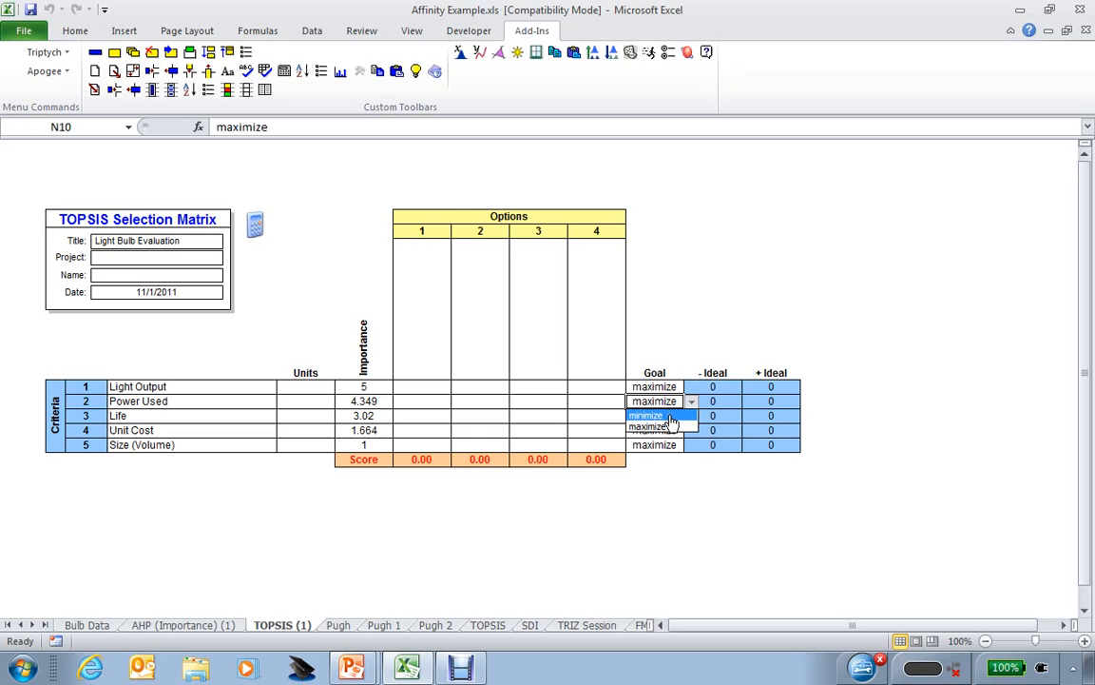
pyautogui.click(672, 419)
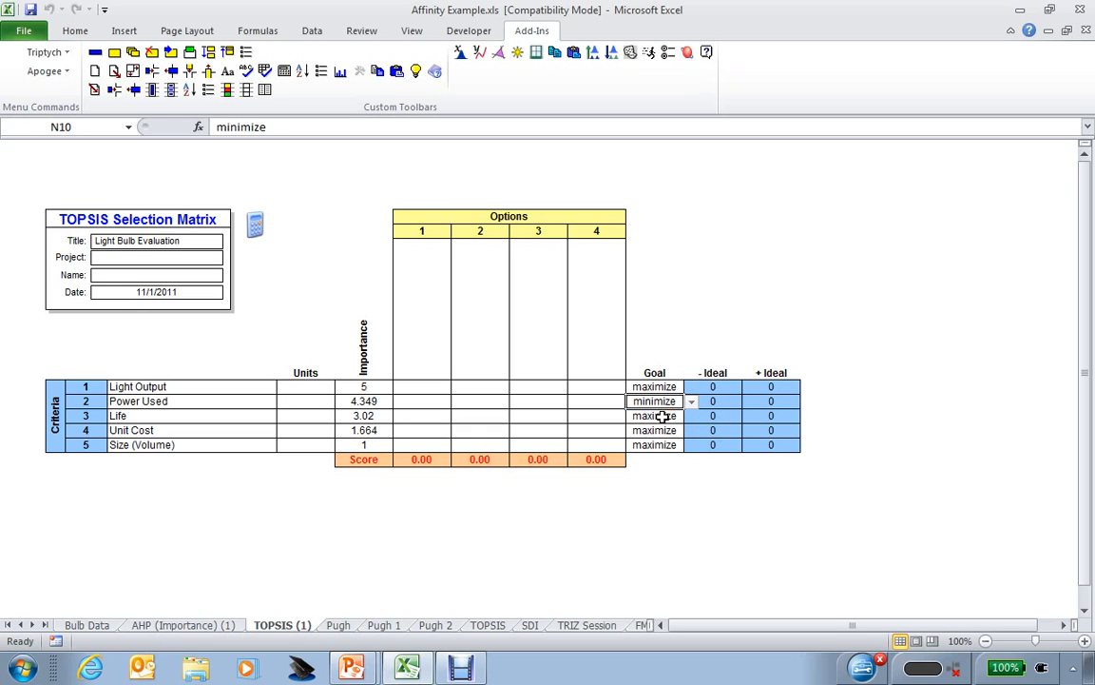
# Step: Leave the Life goal at maximize and set the Unit Cost and Size (Volume) goals to minimize
pyautogui.click(663, 416)
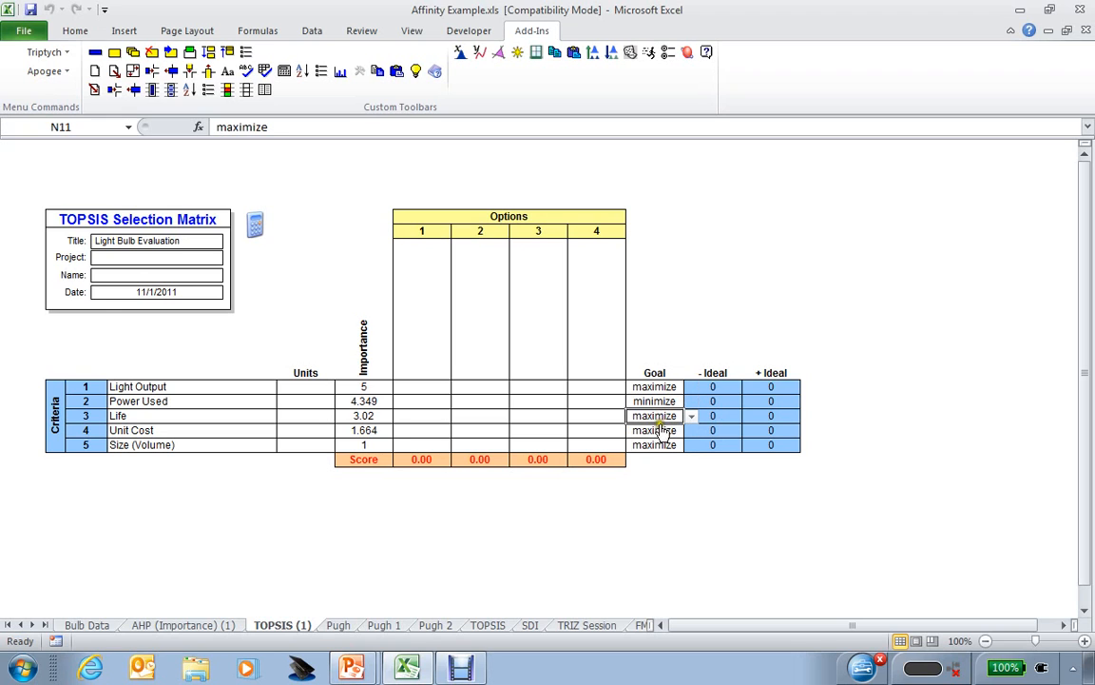
pyautogui.click(665, 430)
pyautogui.click(691, 433)
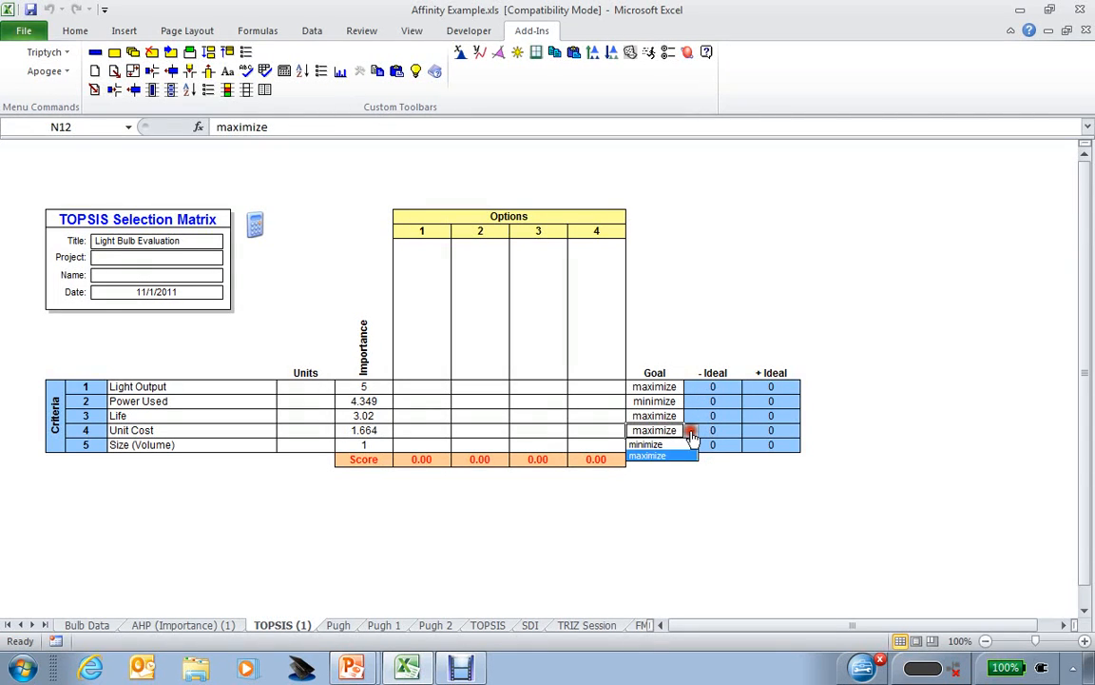
pyautogui.click(677, 450)
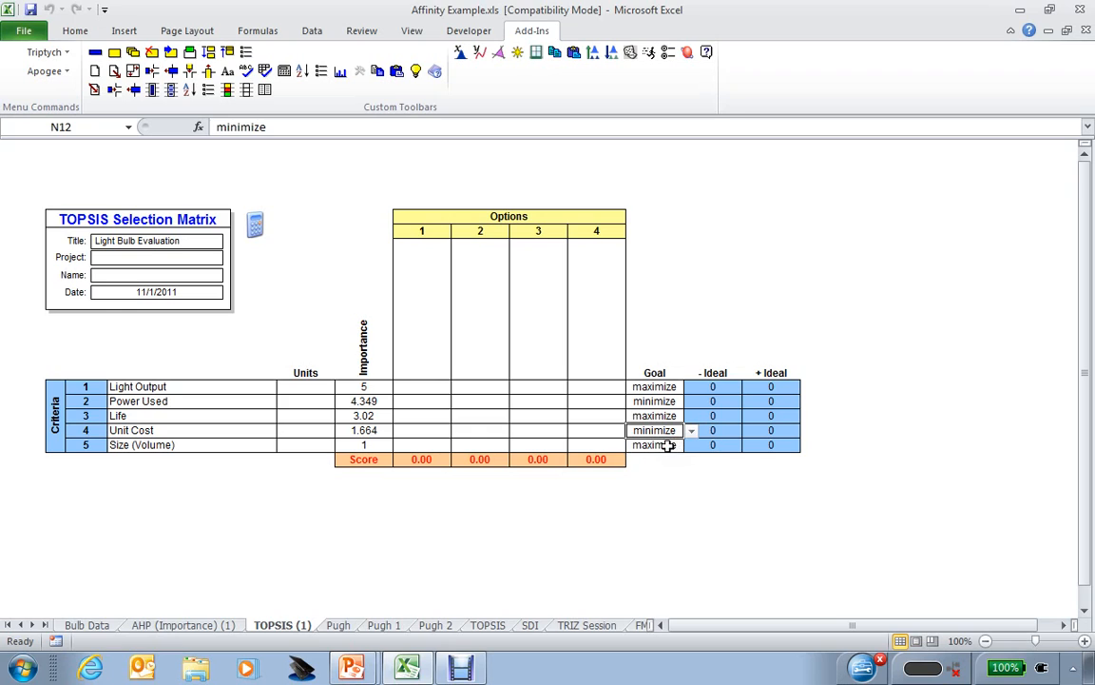
pyautogui.click(665, 445)
pyautogui.click(692, 447)
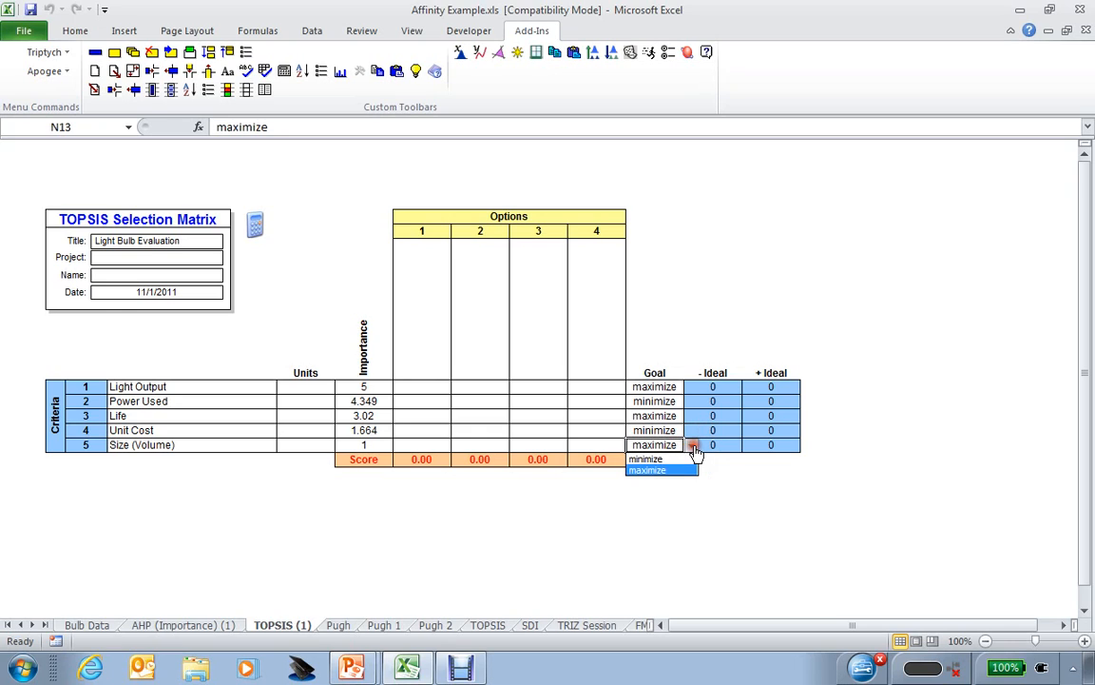
pyautogui.click(682, 464)
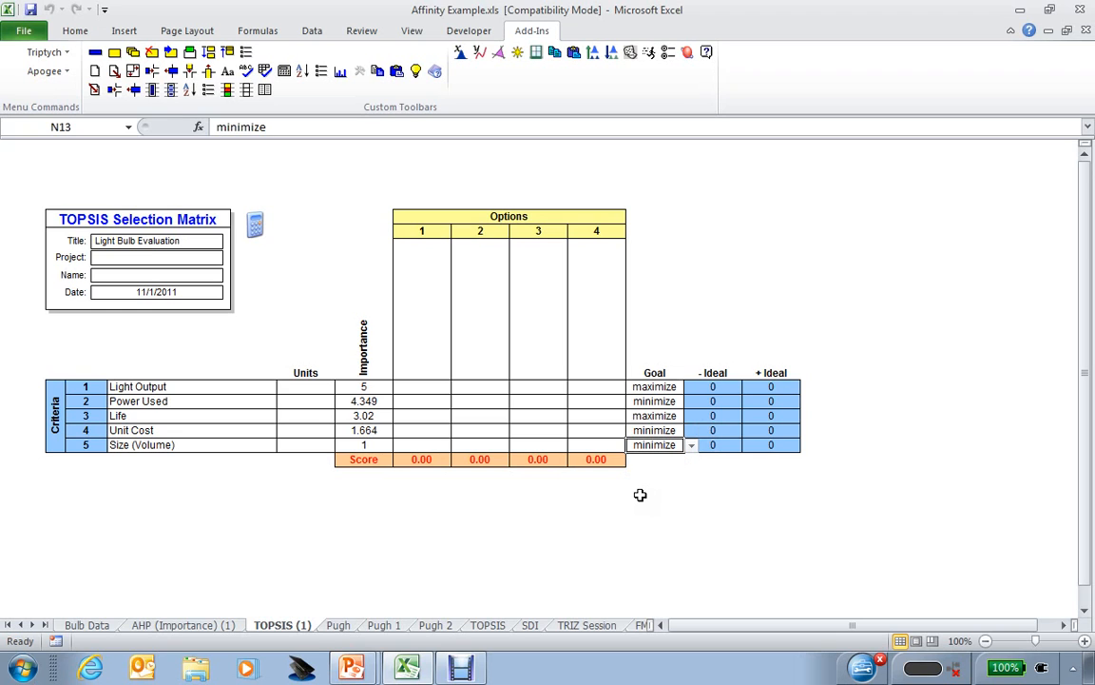
# Step: View the completed TOPSIS sheet and examine the four bulbs' measured values in C3:F9 of the Bulb Data sheet
pyautogui.click(487, 625)
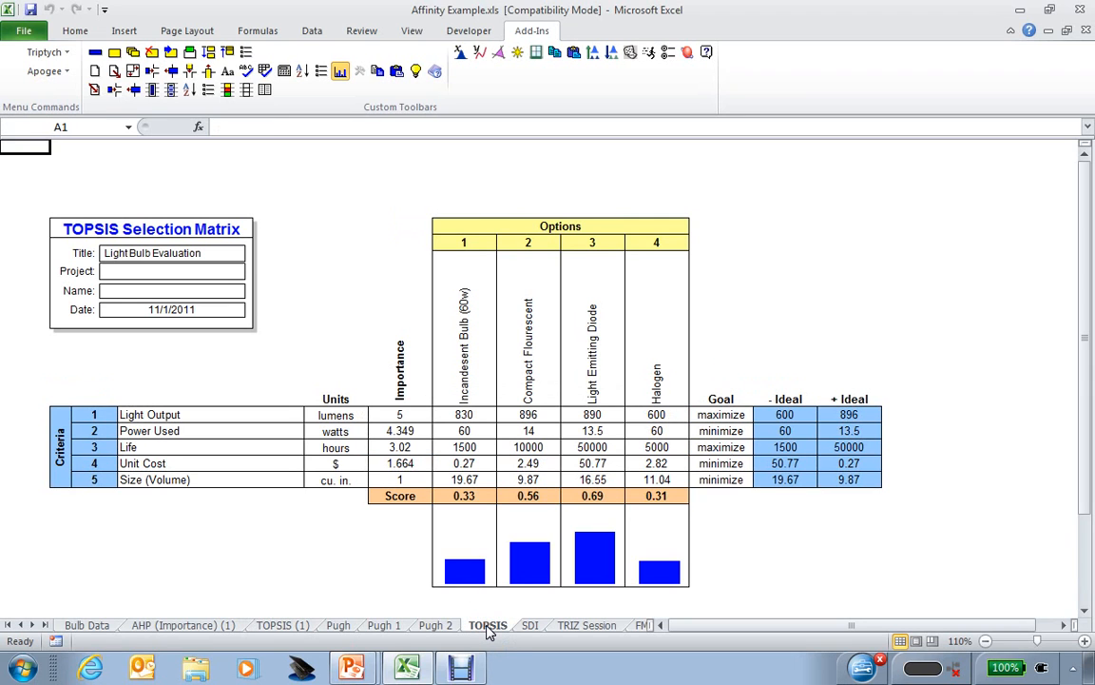
pyautogui.click(86, 626)
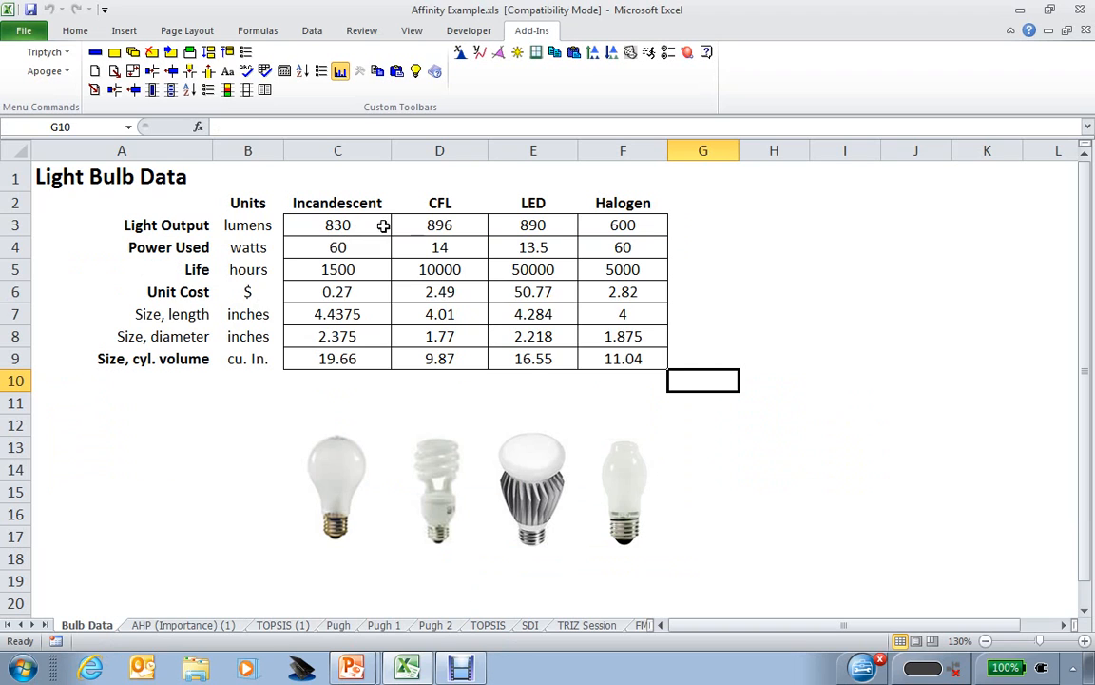
pyautogui.moveTo(378, 225); pyautogui.dragTo(616, 354)
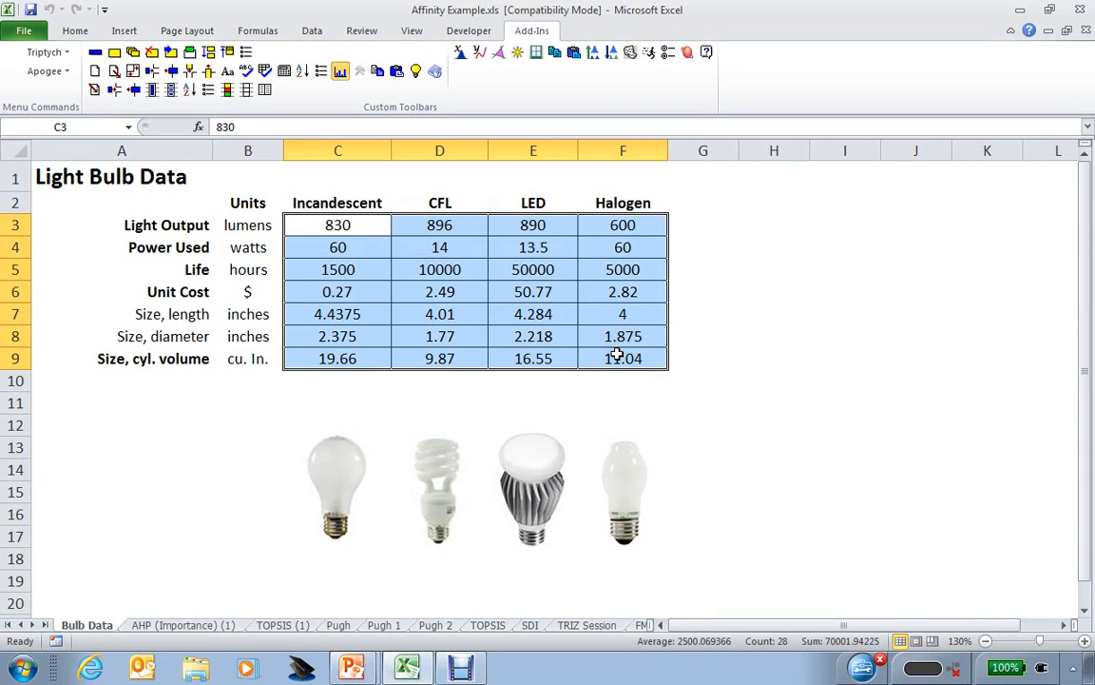
# Step: Review the units, importance weights, option values and goals in the completed TOPSIS matrix
pyautogui.click(488, 624)
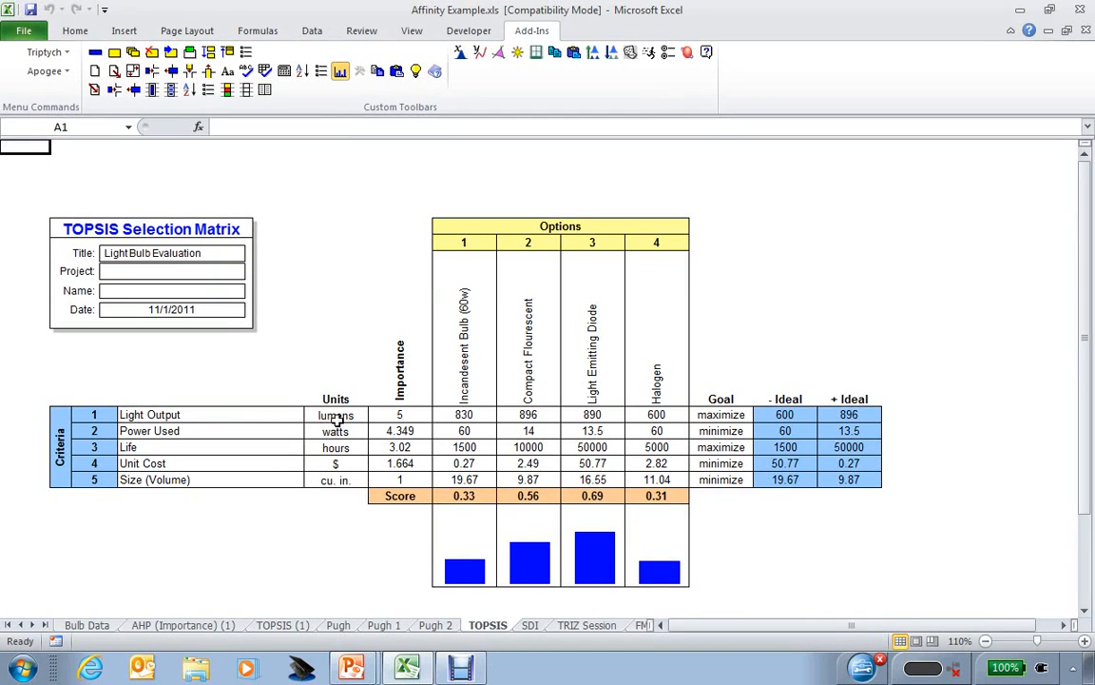
pyautogui.moveTo(333, 417); pyautogui.dragTo(340, 480)
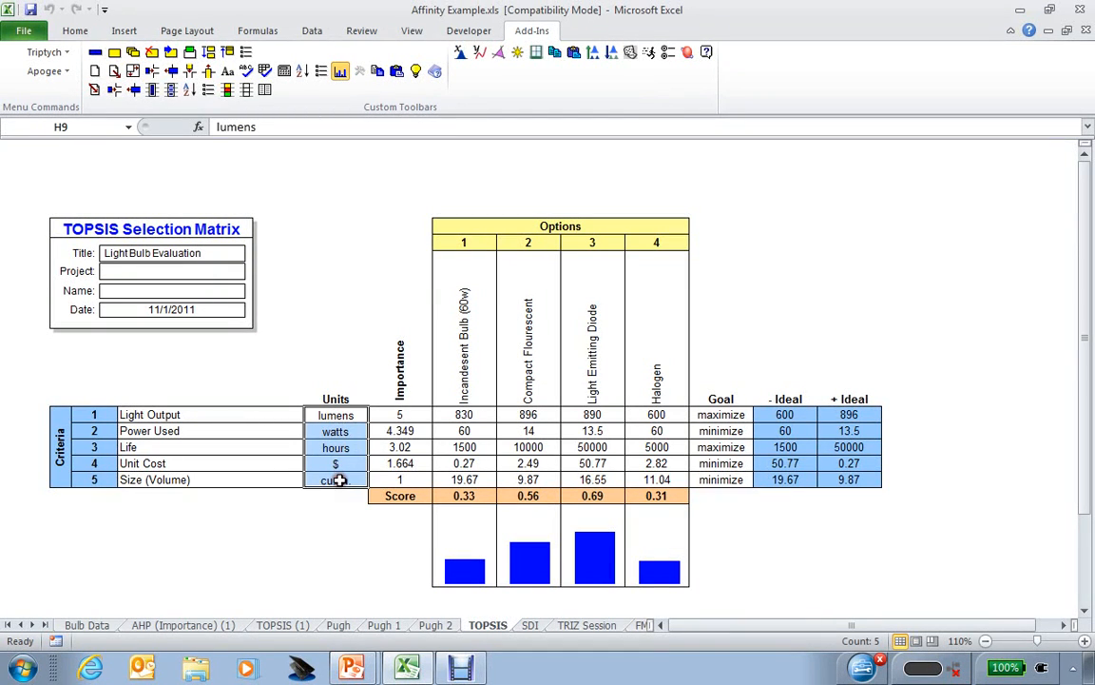
pyautogui.moveTo(399, 415); pyautogui.dragTo(400, 477)
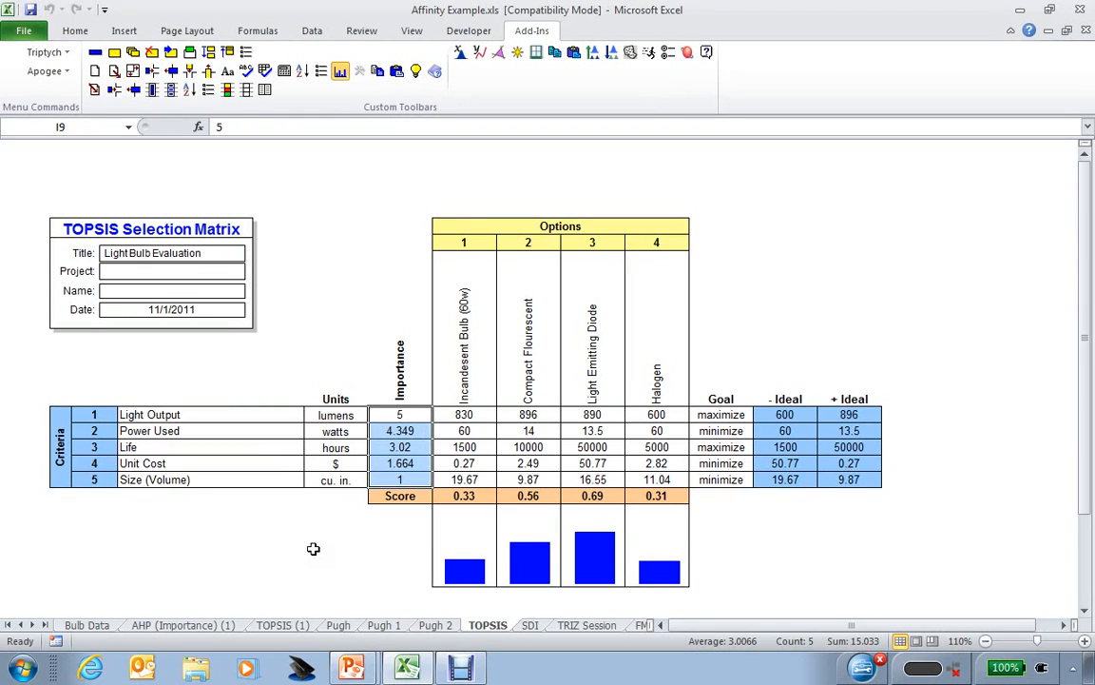
pyautogui.moveTo(466, 416); pyautogui.dragTo(651, 478)
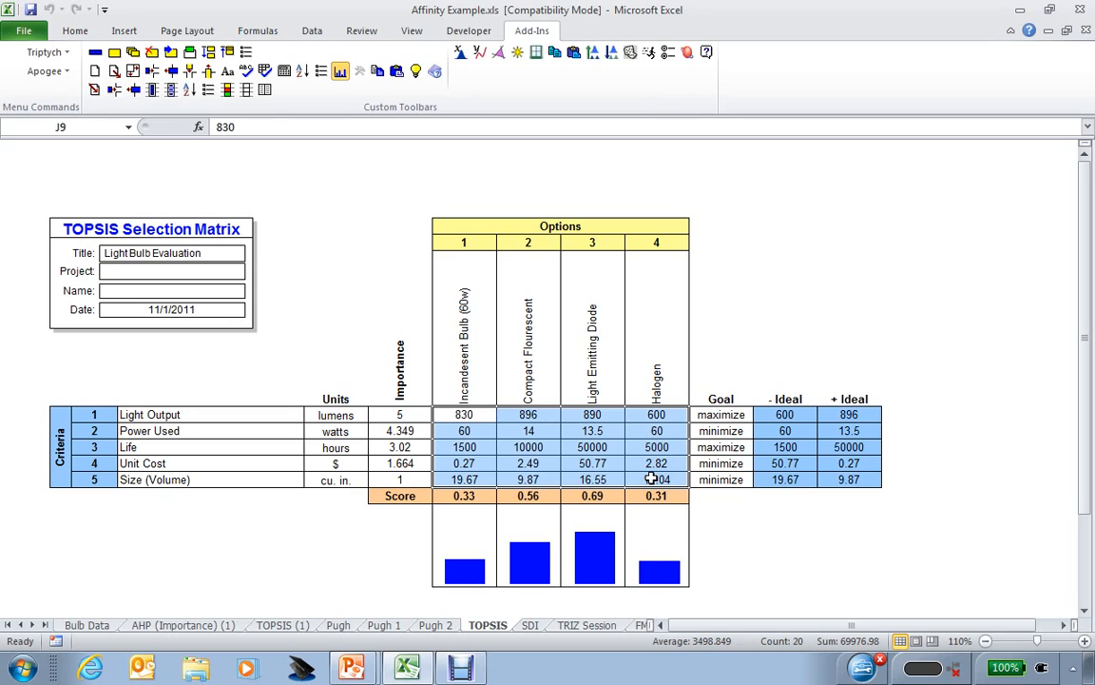
pyautogui.moveTo(730, 416); pyautogui.dragTo(733, 482)
pyautogui.click(741, 517)
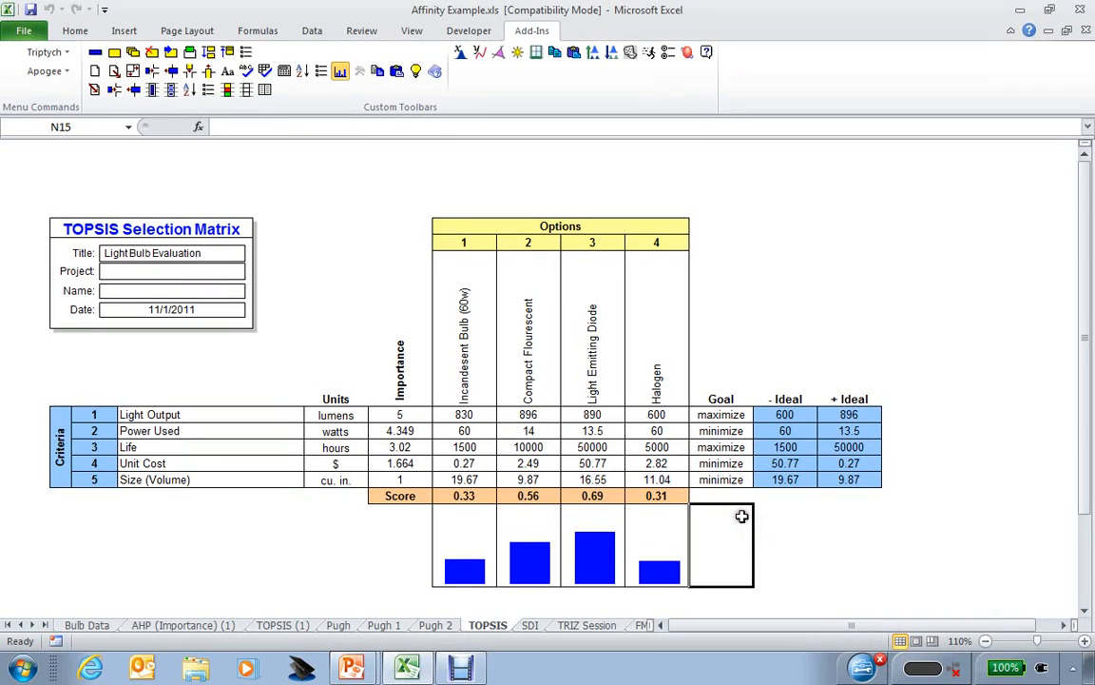
pyautogui.moveTo(464, 415); pyautogui.dragTo(647, 473)
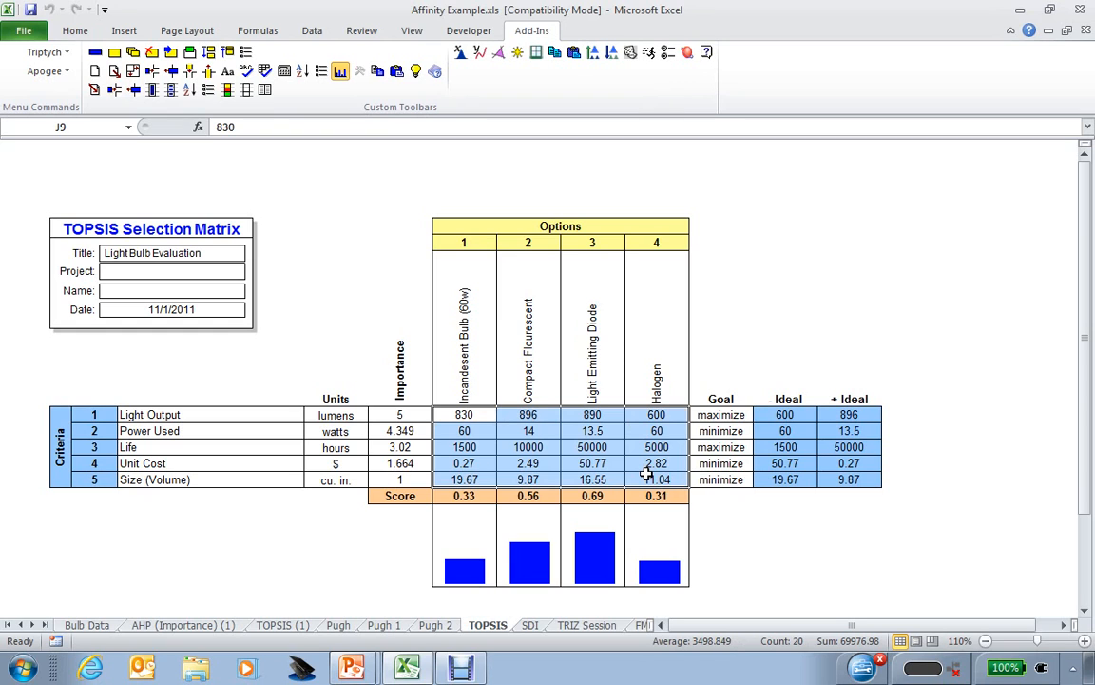
# Step: Check the goal direction of each of the five criteria in the completed TOPSIS matrix
pyautogui.click(718, 415)
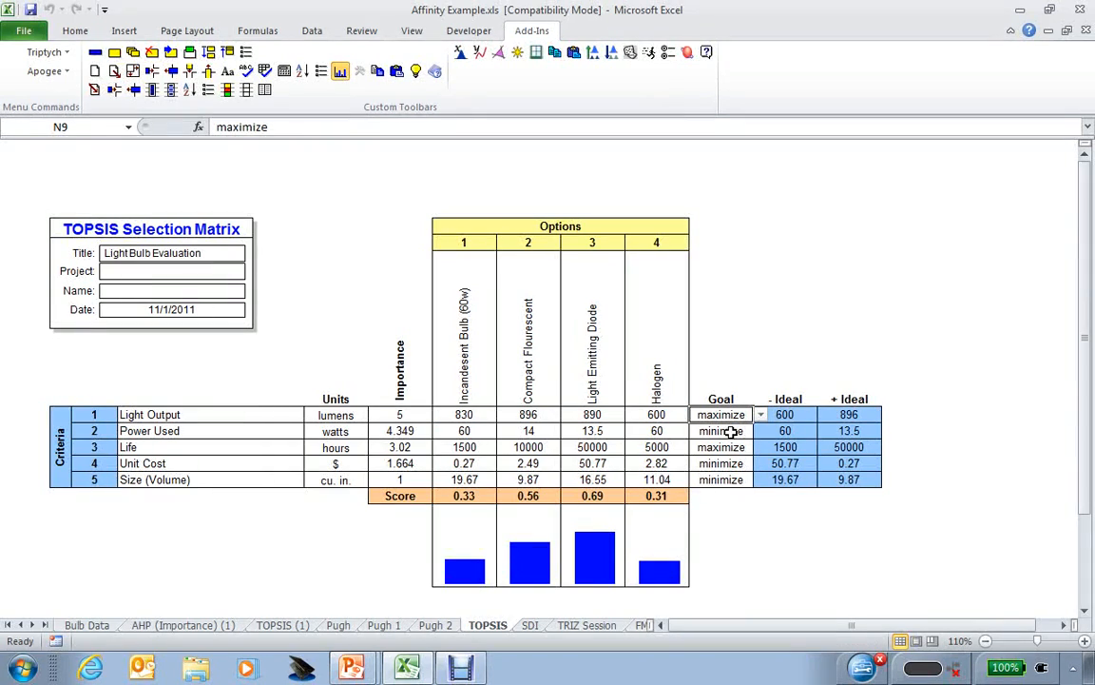
pyautogui.click(731, 432)
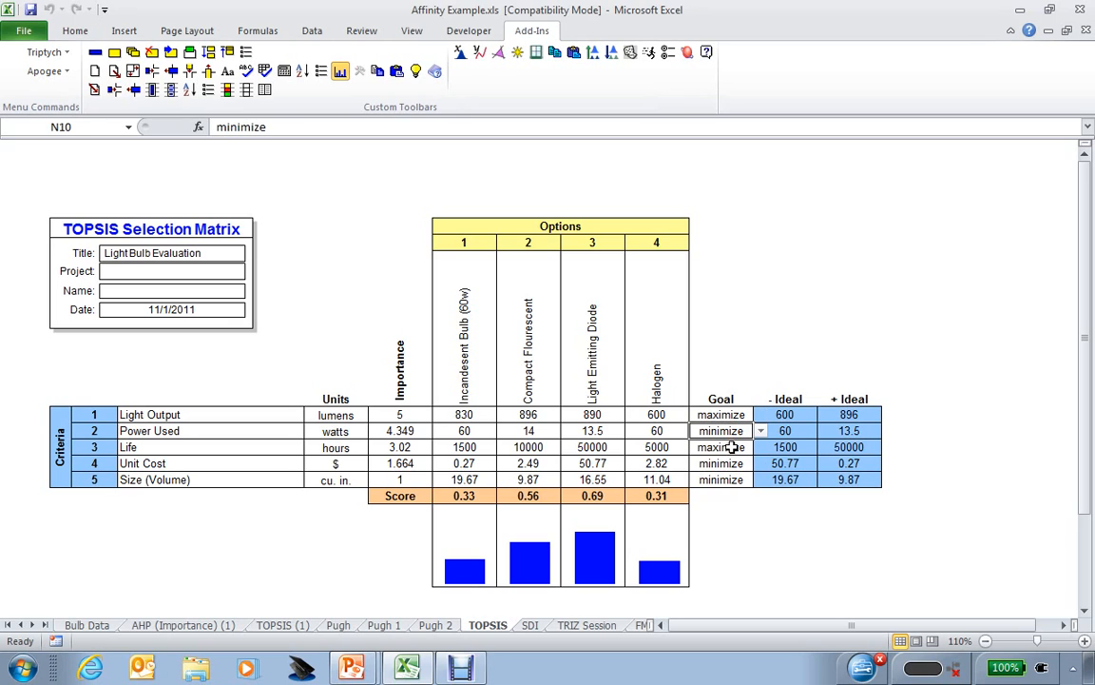
pyautogui.click(733, 447)
pyautogui.click(730, 463)
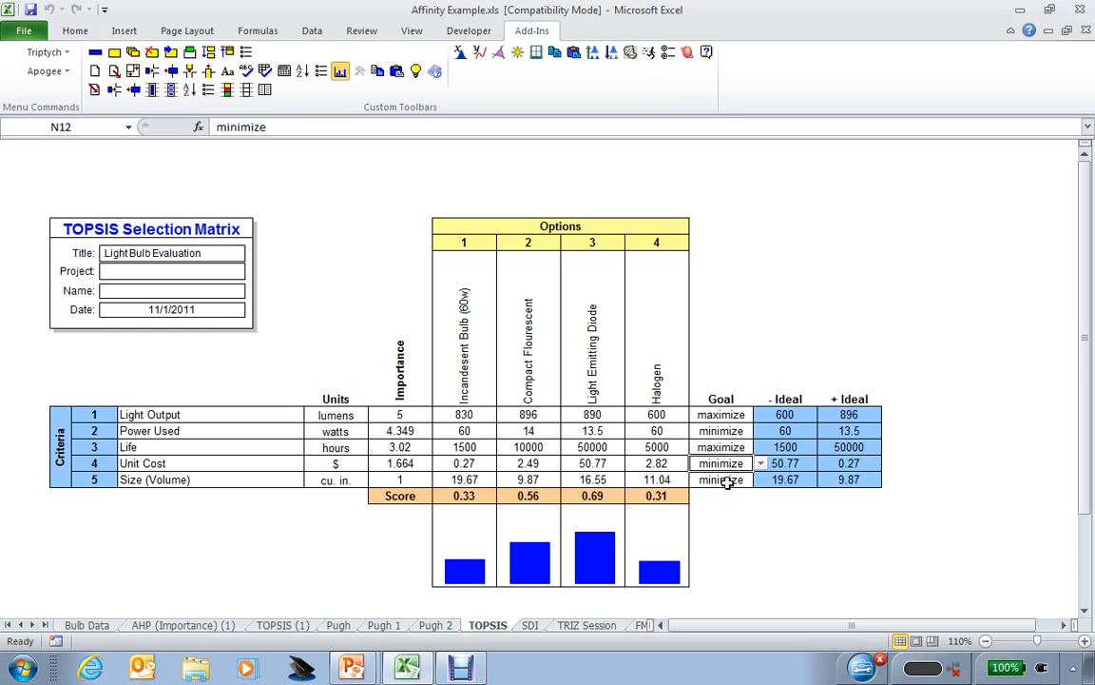
pyautogui.click(725, 481)
# Step: Examine the + Ideal values of the criteria, particularly those for Light Output and Power Used
pyautogui.click(849, 415)
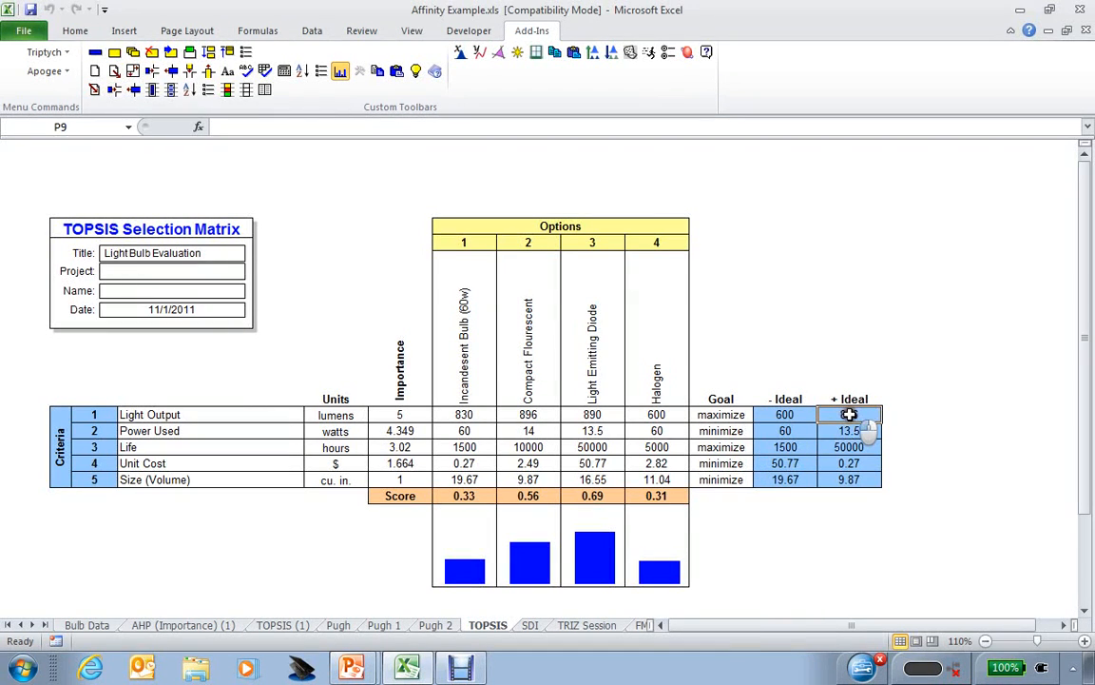
pyautogui.moveTo(849, 414); pyautogui.dragTo(849, 475)
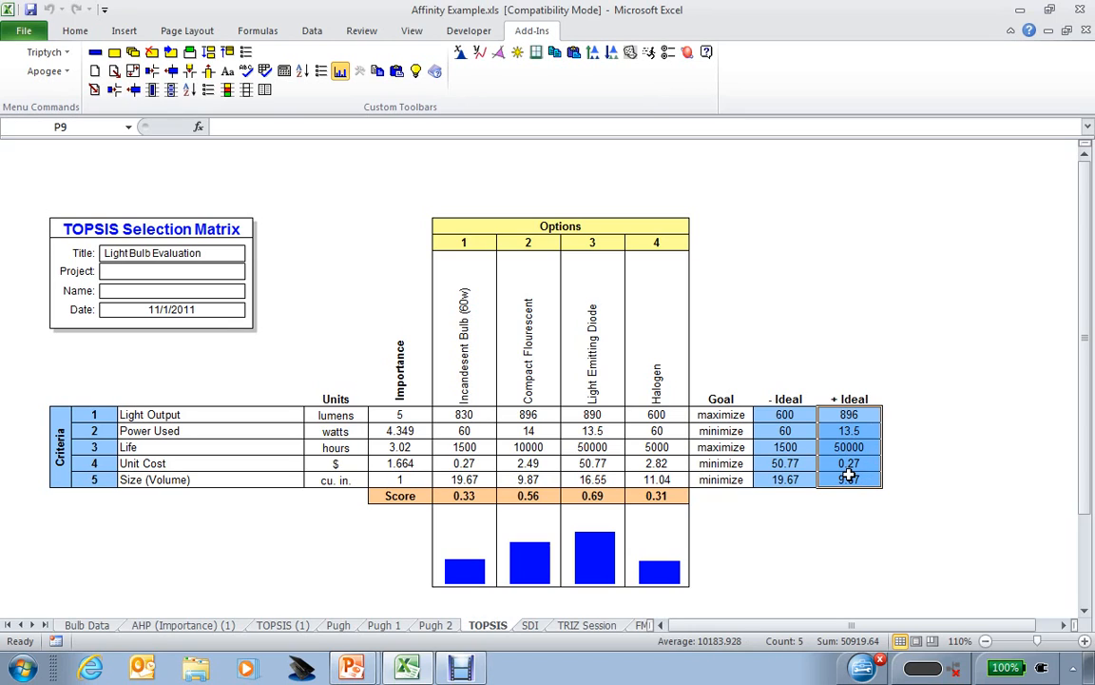
pyautogui.click(866, 415)
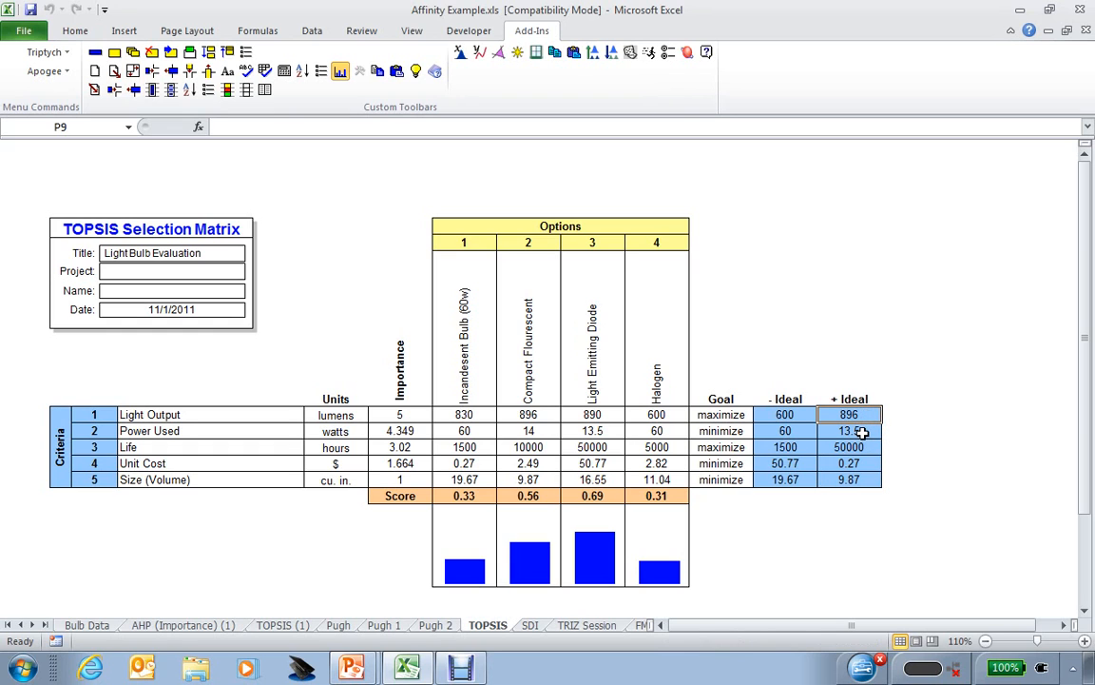
pyautogui.click(861, 433)
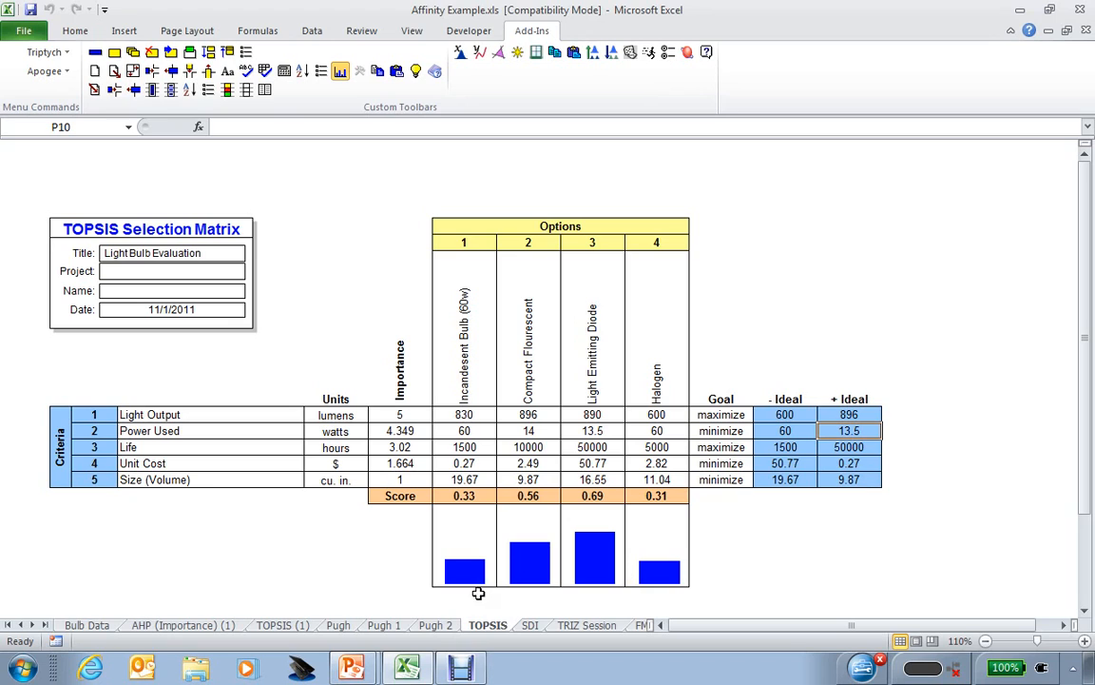
# Step: Compare the TOPSIS scores of the incandescent, compact fluorescent, LED and halogen options
pyautogui.moveTo(464, 494); pyautogui.dragTo(626, 497)
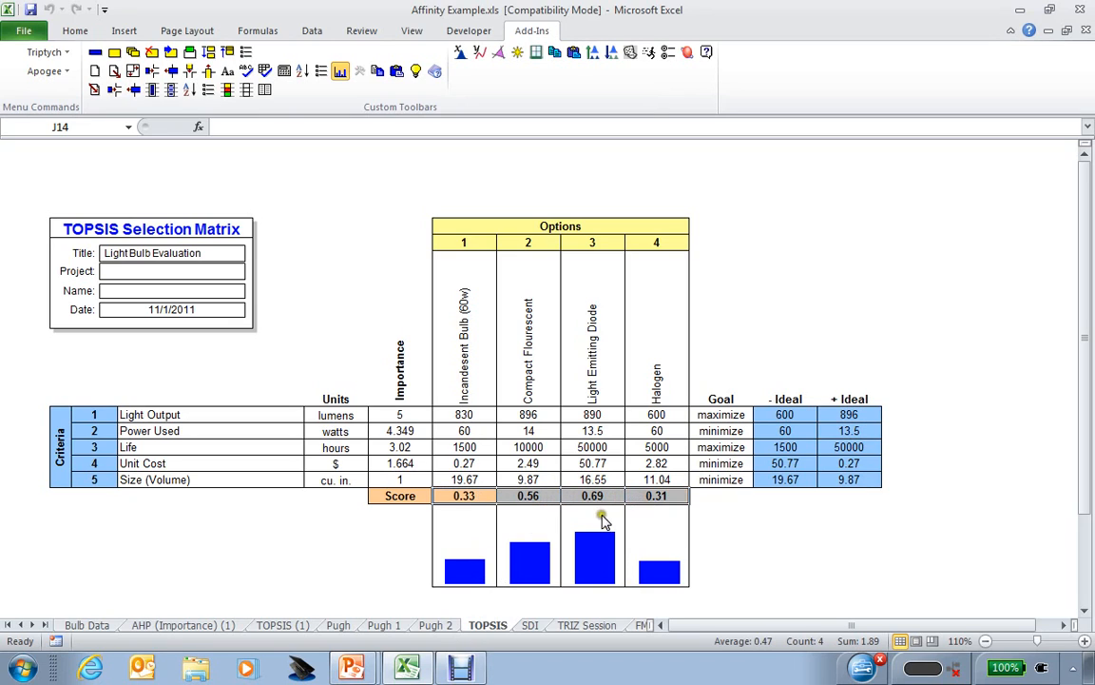
pyautogui.click(594, 497)
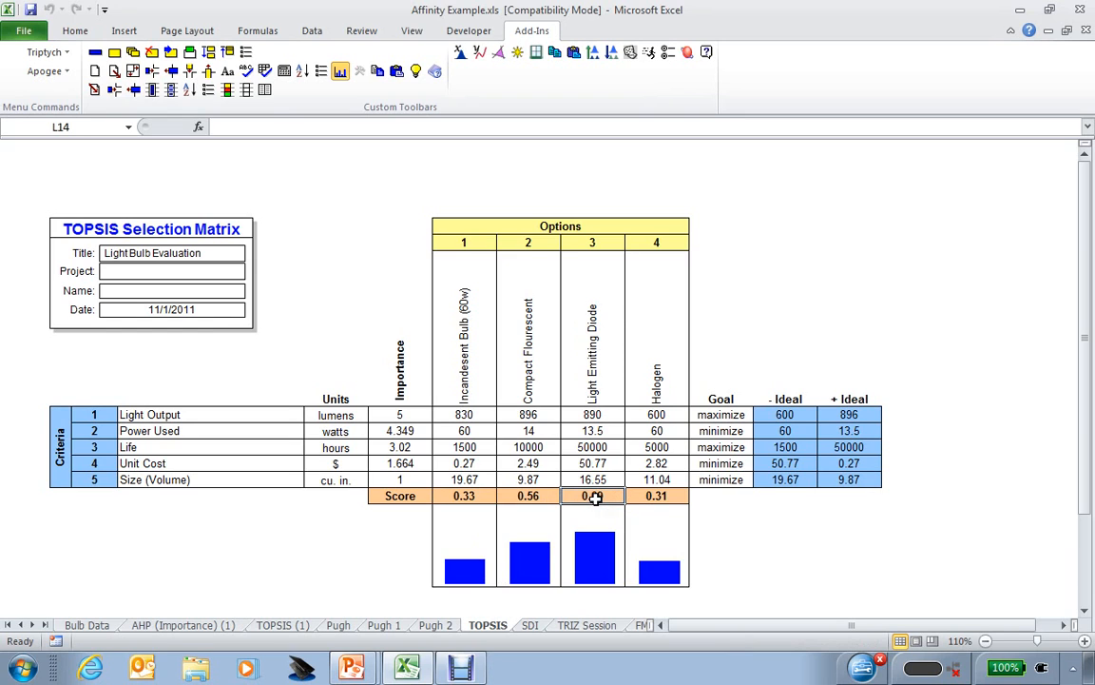
pyautogui.click(594, 344)
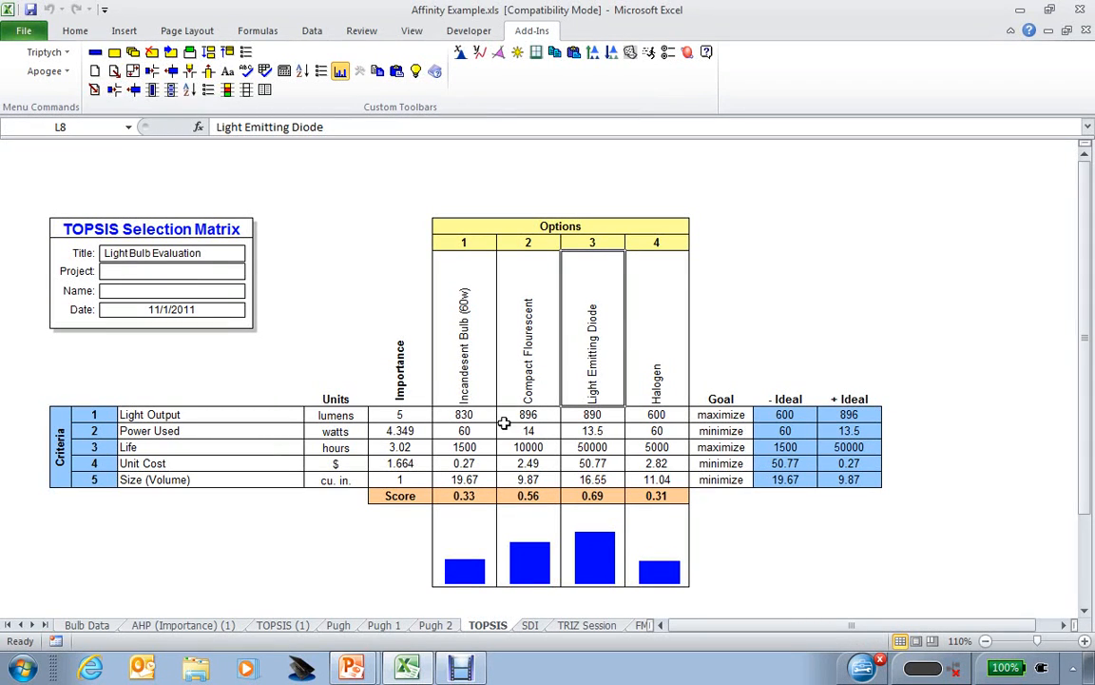
pyautogui.click(521, 513)
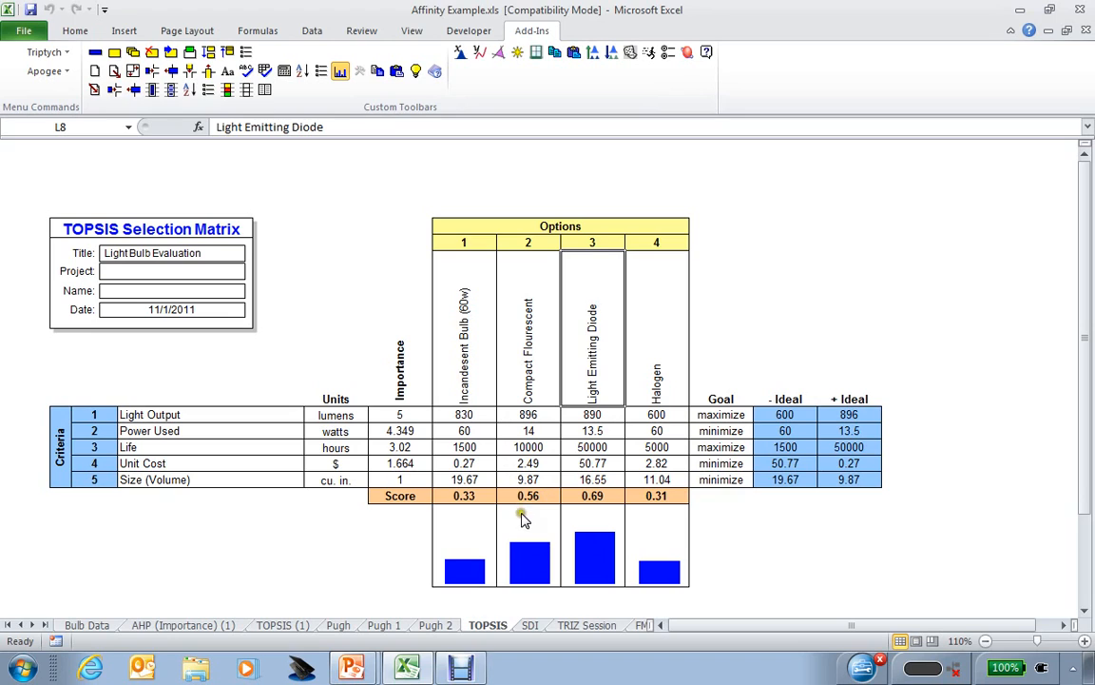
pyautogui.click(530, 379)
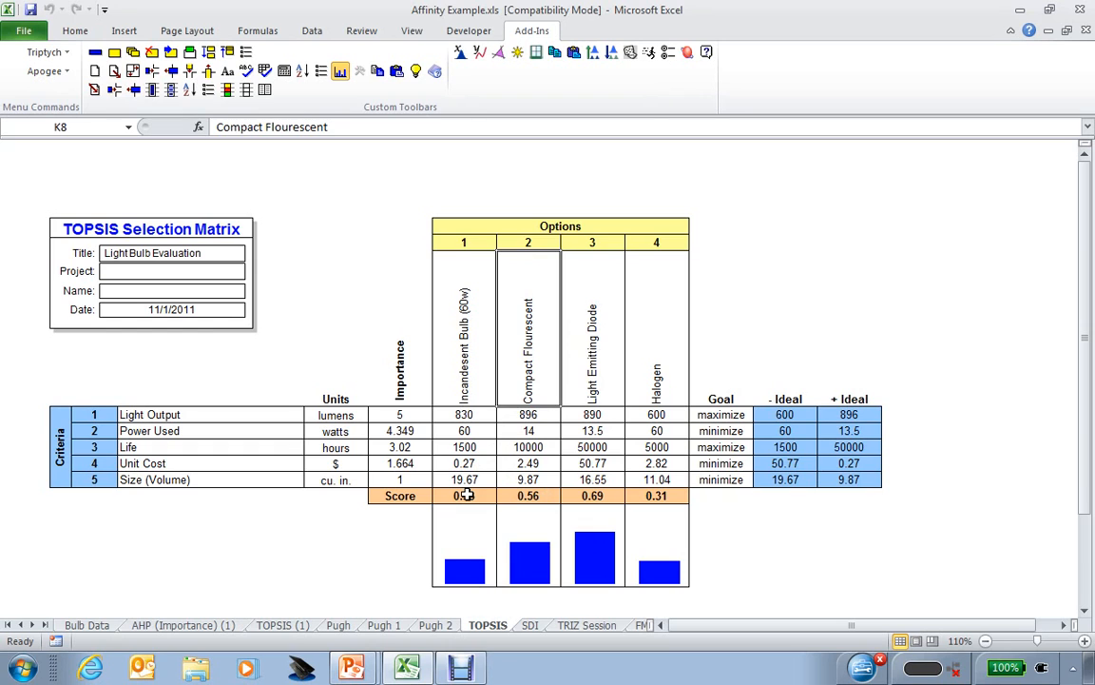
pyautogui.click(466, 495)
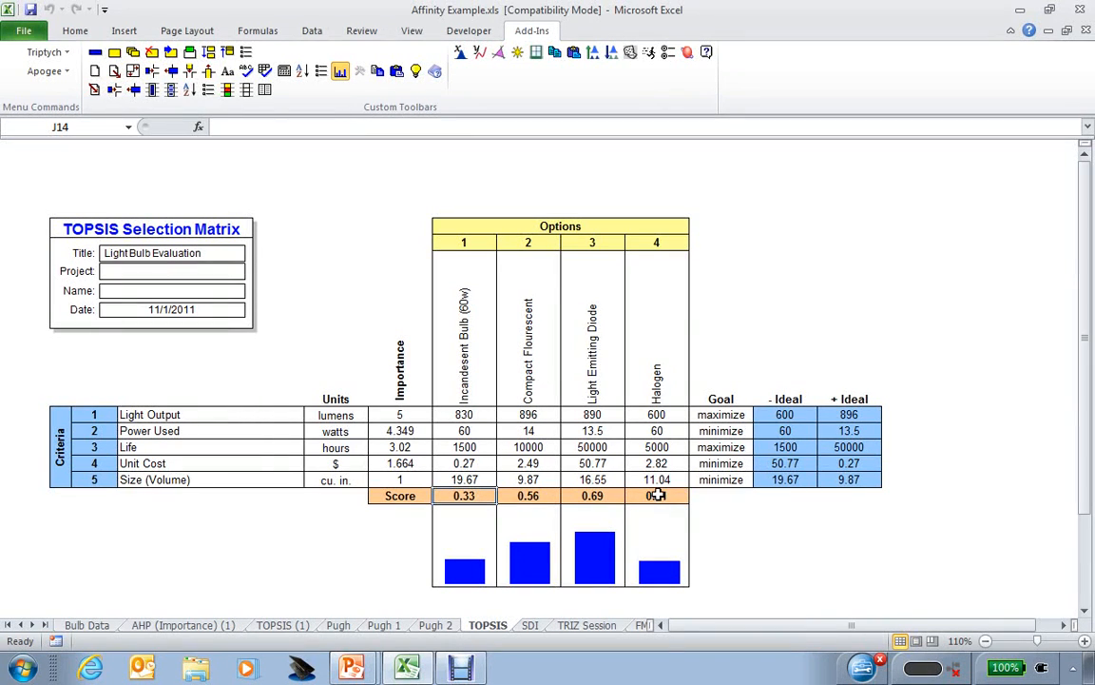
pyautogui.click(658, 495)
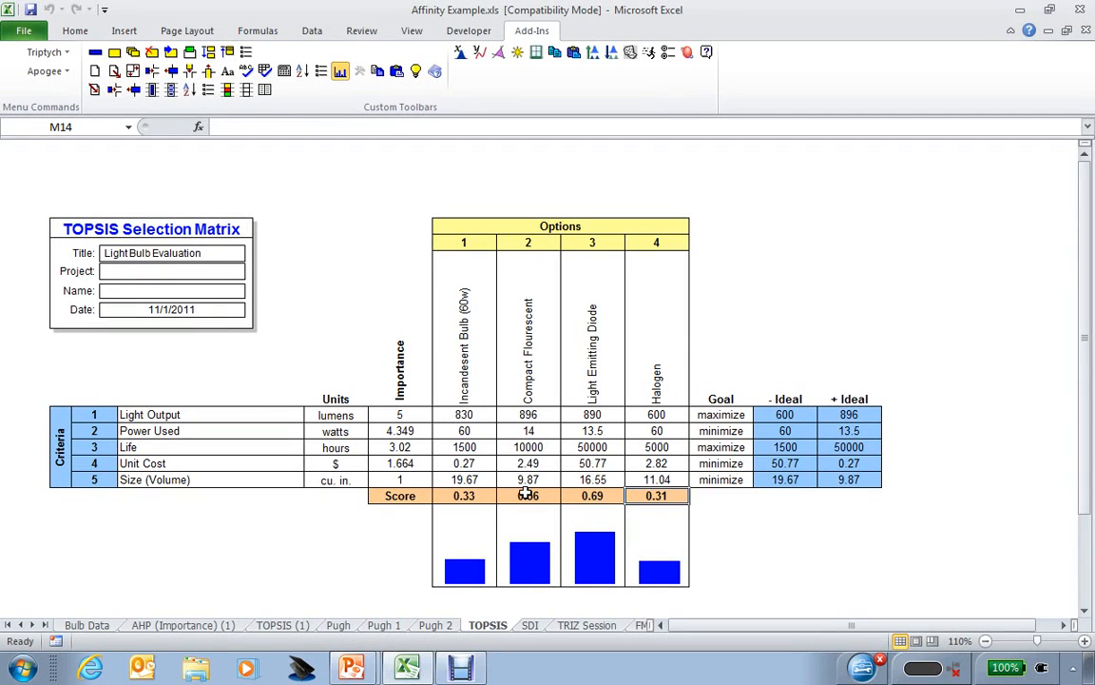
# Step: Flow down all AHP items to a new SDI worksheet named SDI (1), using Scaled Importance as the importance source
pyautogui.click(184, 624)
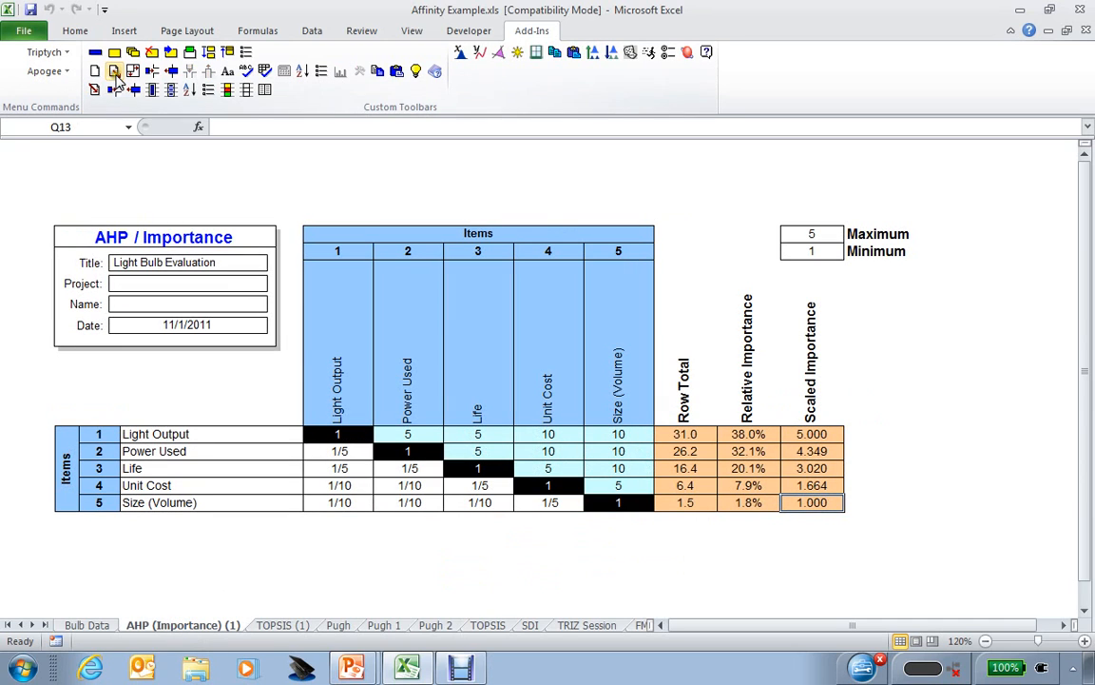
pyautogui.click(113, 73)
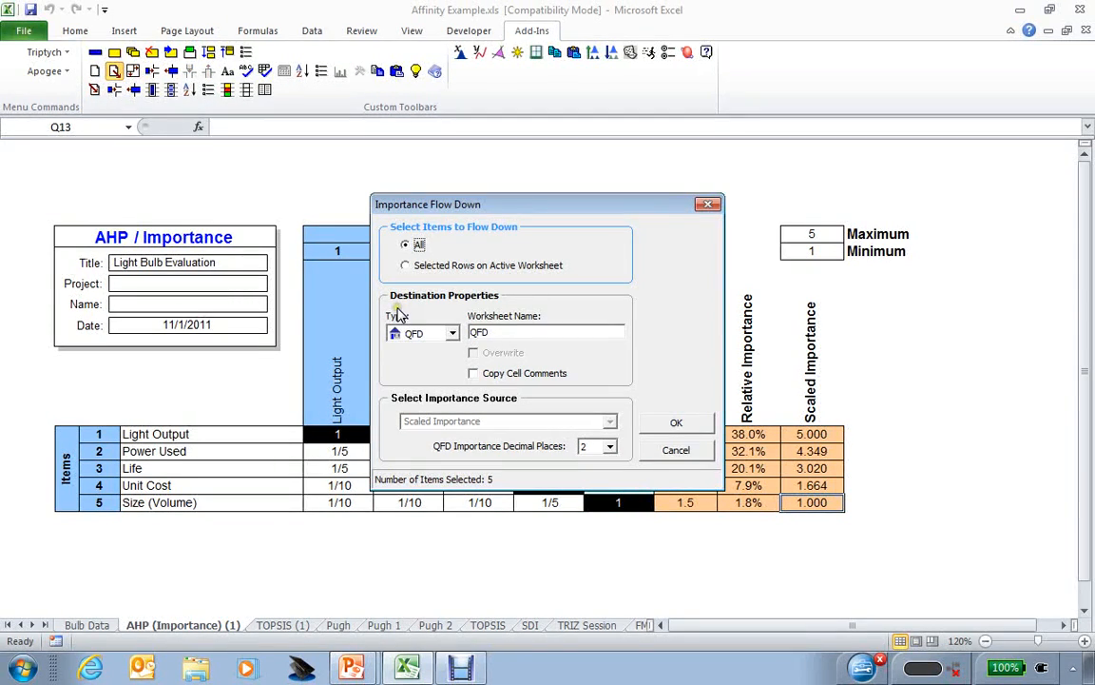
pyautogui.click(453, 333)
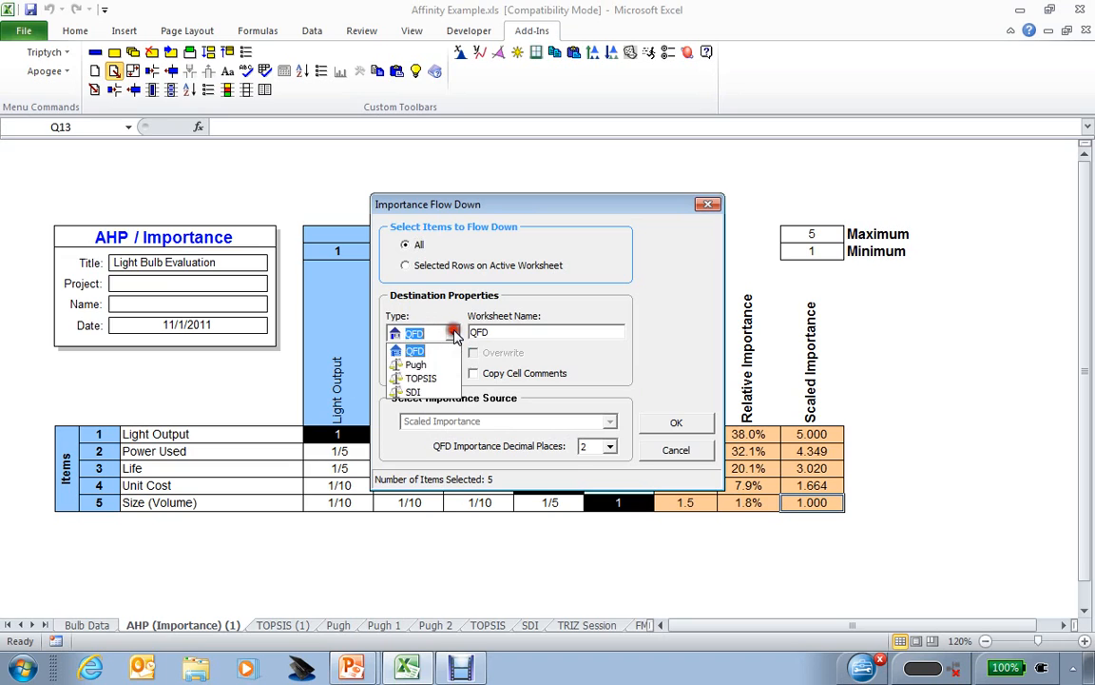
pyautogui.click(422, 394)
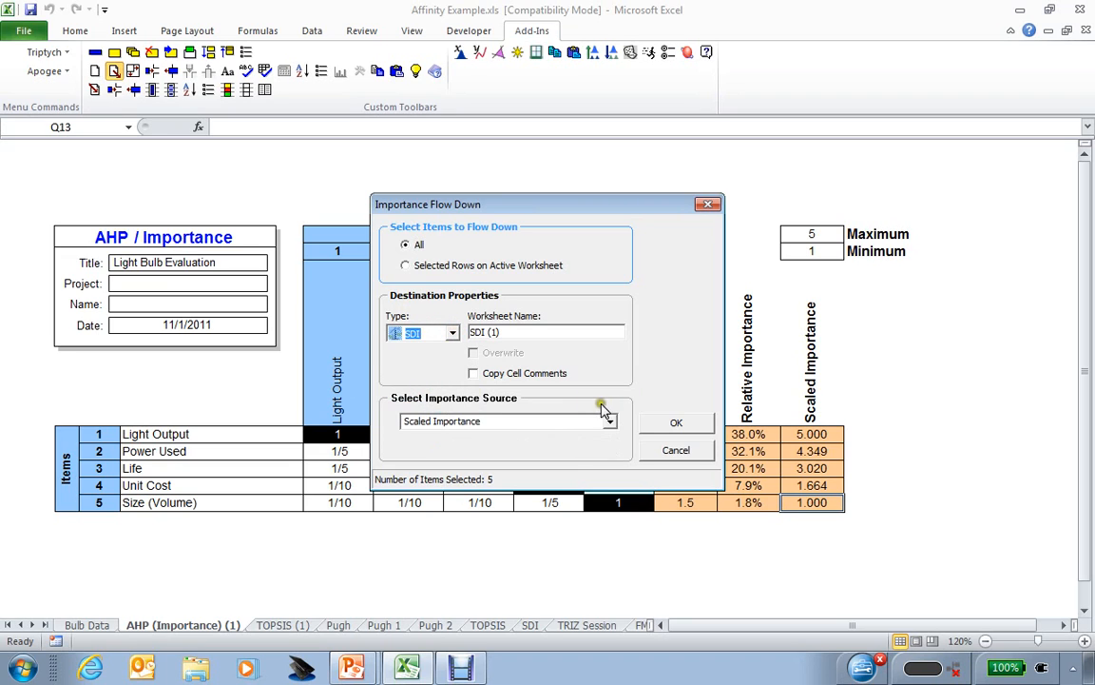
pyautogui.click(672, 424)
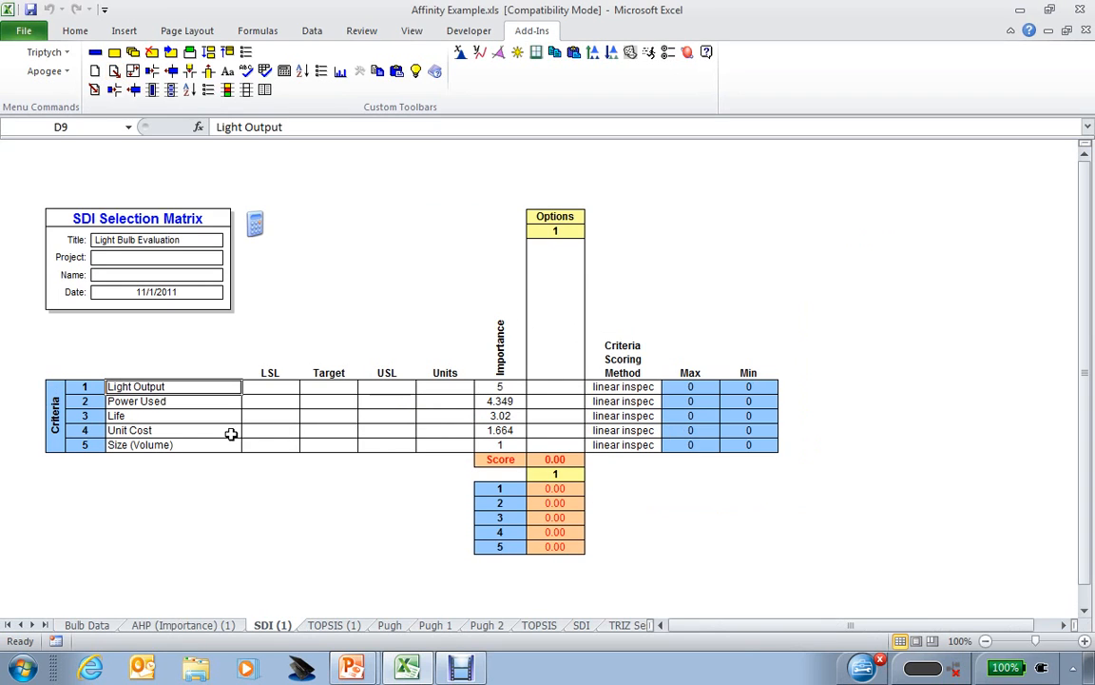
# Step: Review the blank LSL, Target, USL and Units cells for the five criteria in the new SDI matrix
pyautogui.moveTo(269, 386); pyautogui.dragTo(270, 444)
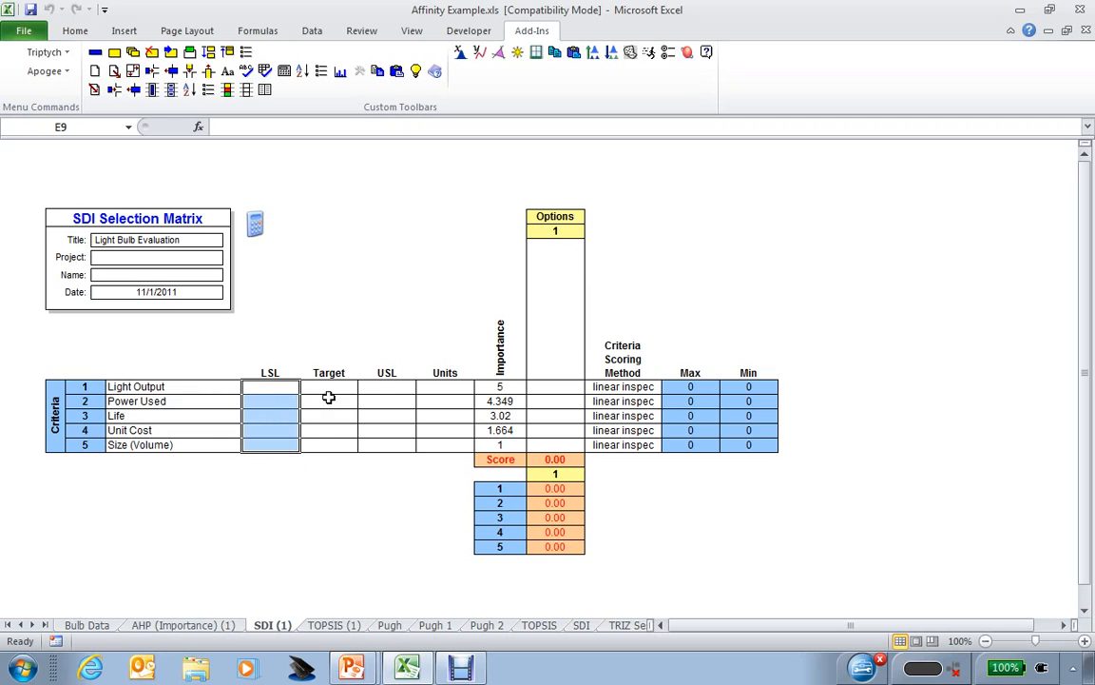
pyautogui.moveTo(329, 387); pyautogui.dragTo(330, 443)
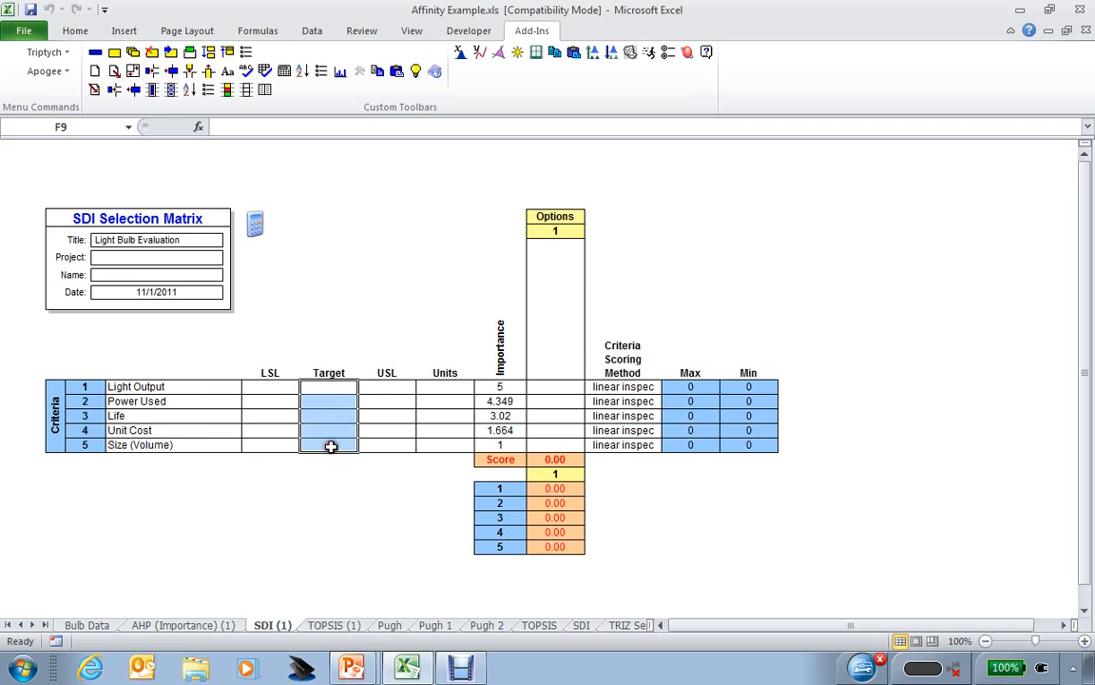
pyautogui.click(389, 390)
pyautogui.moveTo(390, 390); pyautogui.dragTo(388, 444)
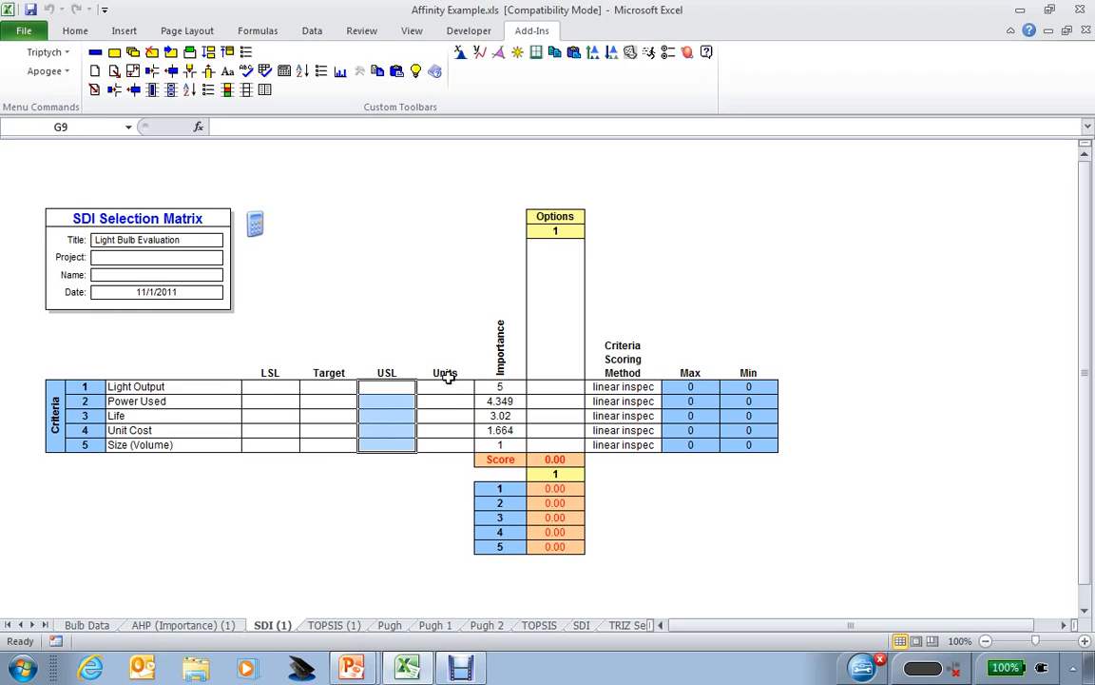
pyautogui.moveTo(445, 384); pyautogui.dragTo(448, 444)
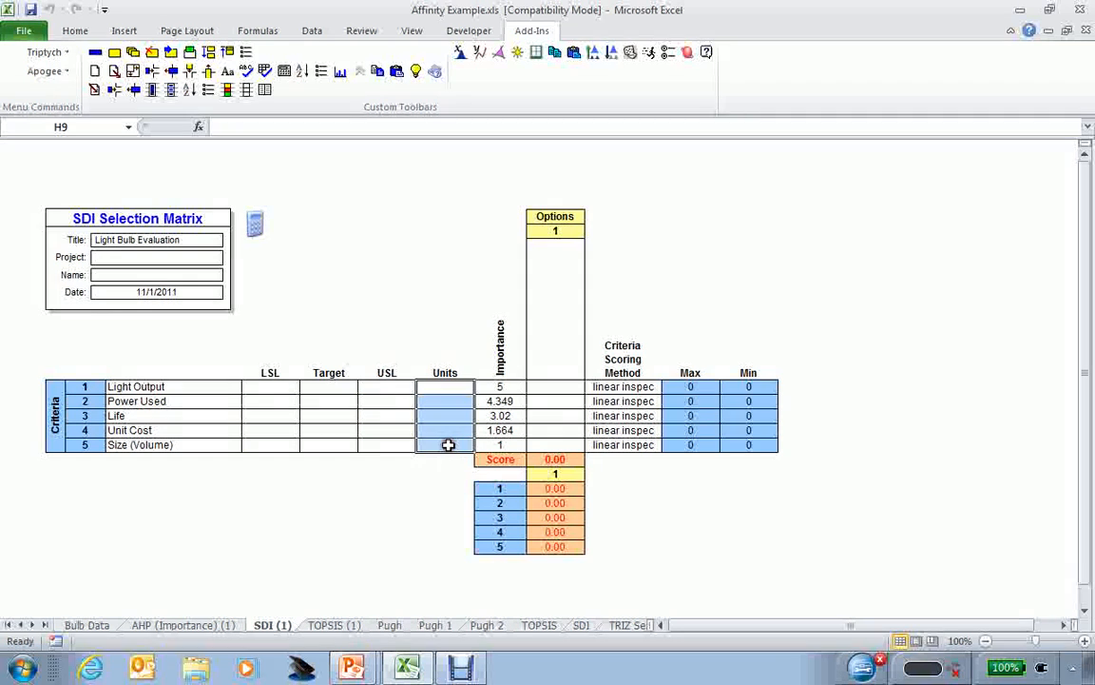
# Step: Insert three more options into the SDI (1) selection matrix to make four option columns
pyautogui.click(560, 337)
pyautogui.rightClick(561, 339)
pyautogui.click(596, 351)
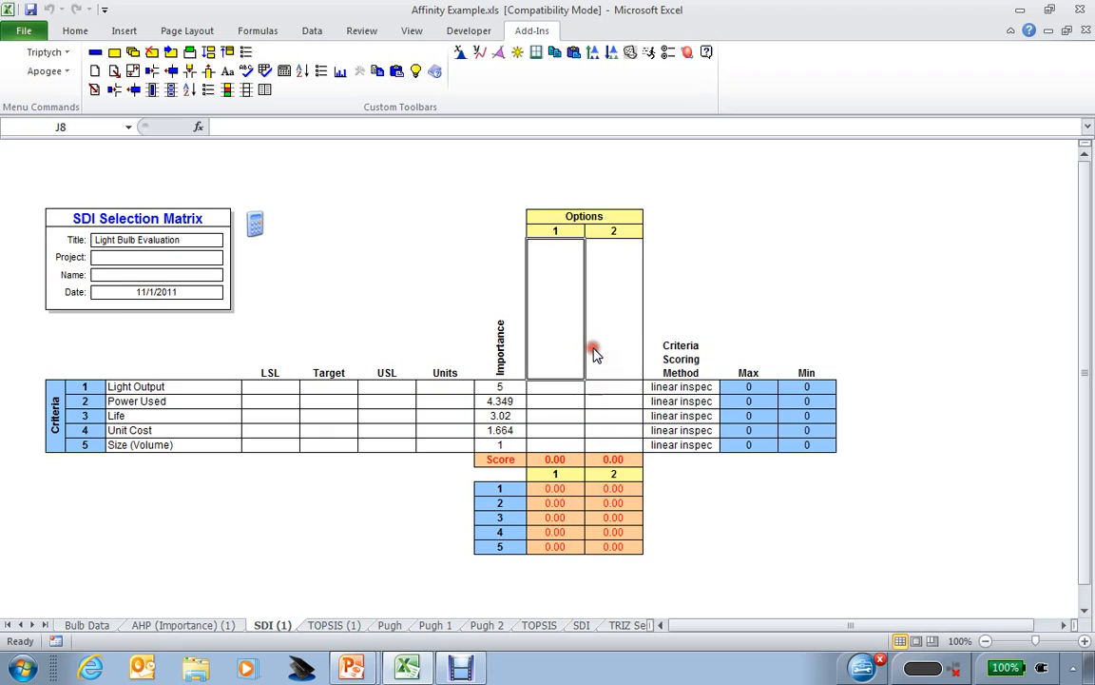
pyautogui.rightClick(557, 333)
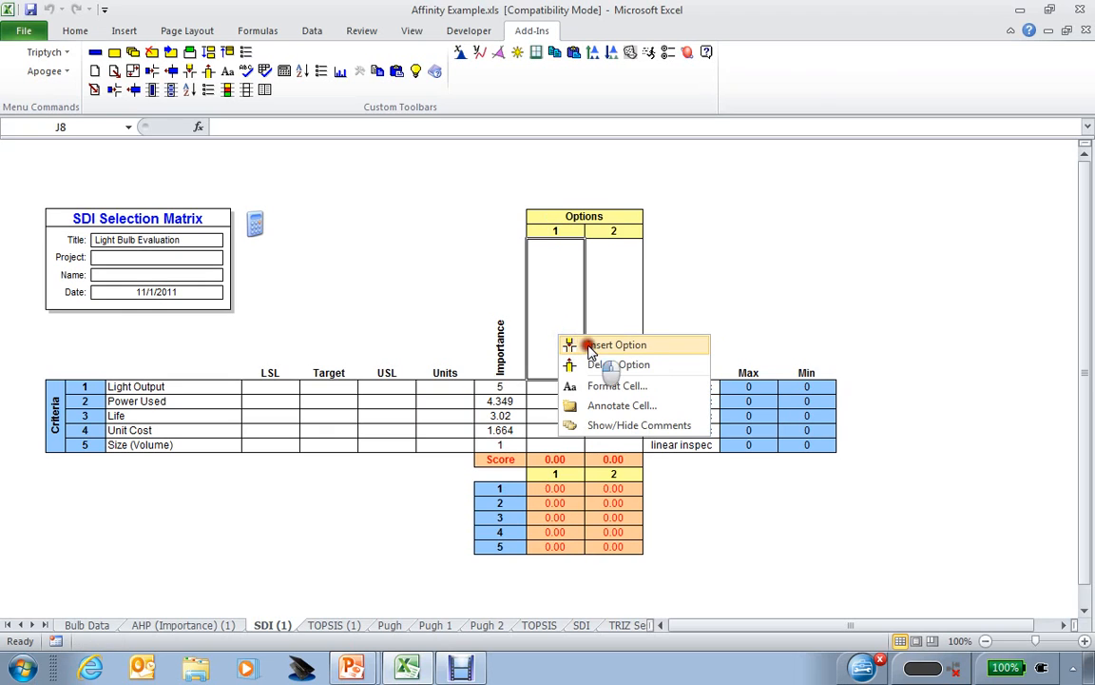
pyautogui.click(585, 345)
pyautogui.rightClick(559, 342)
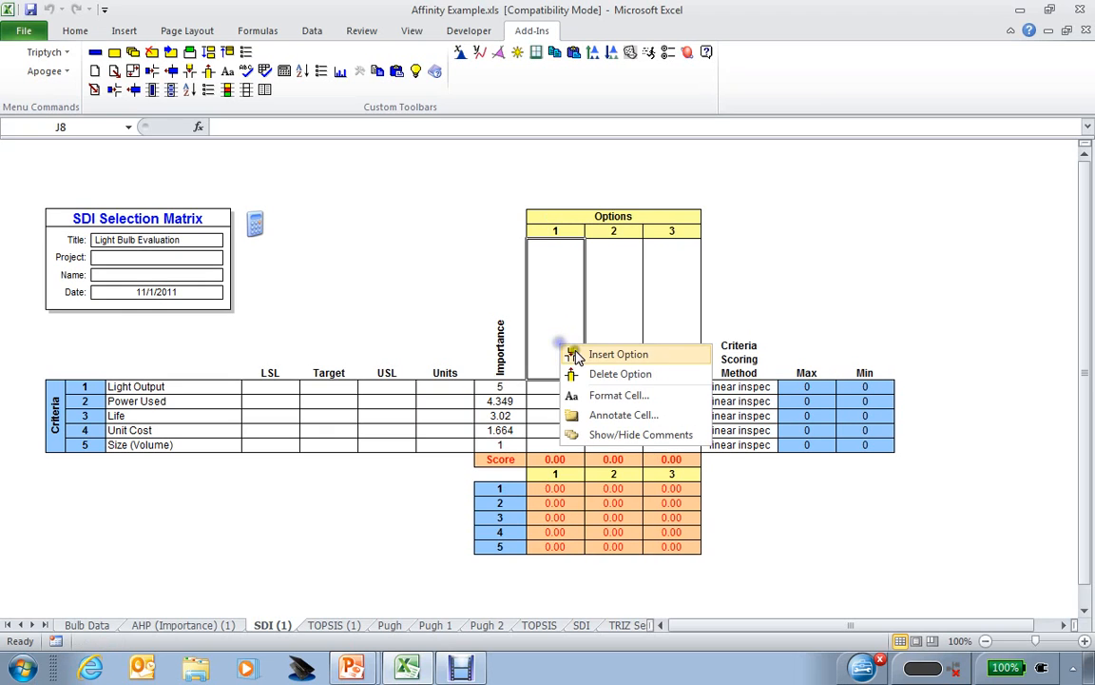
pyautogui.click(589, 354)
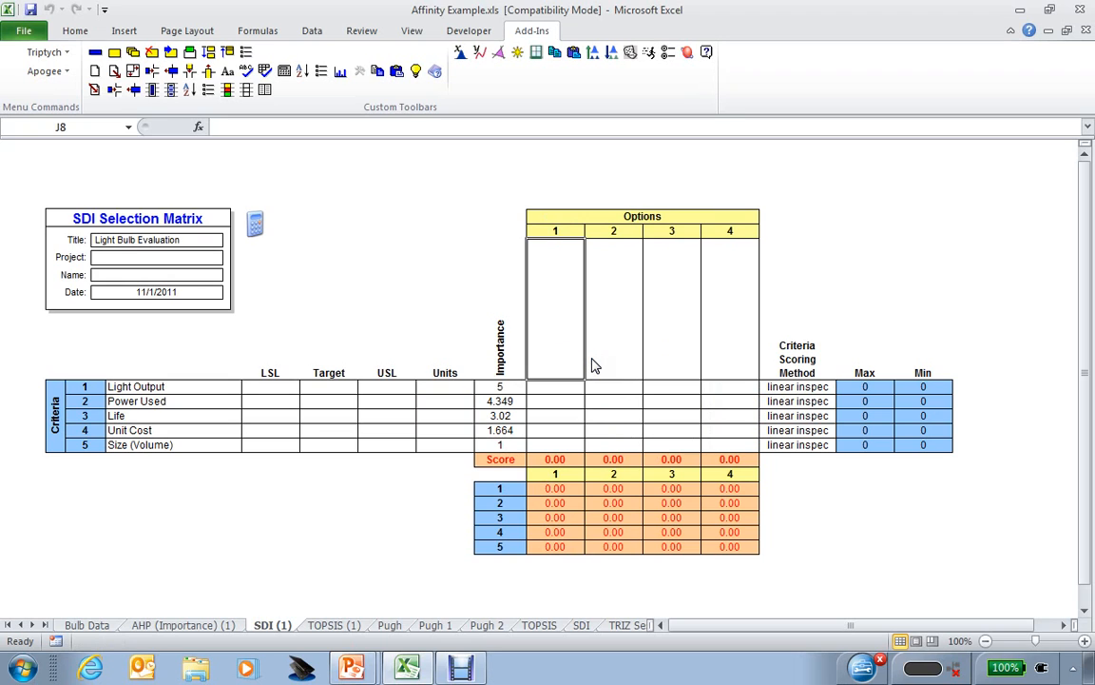
pyautogui.click(559, 388)
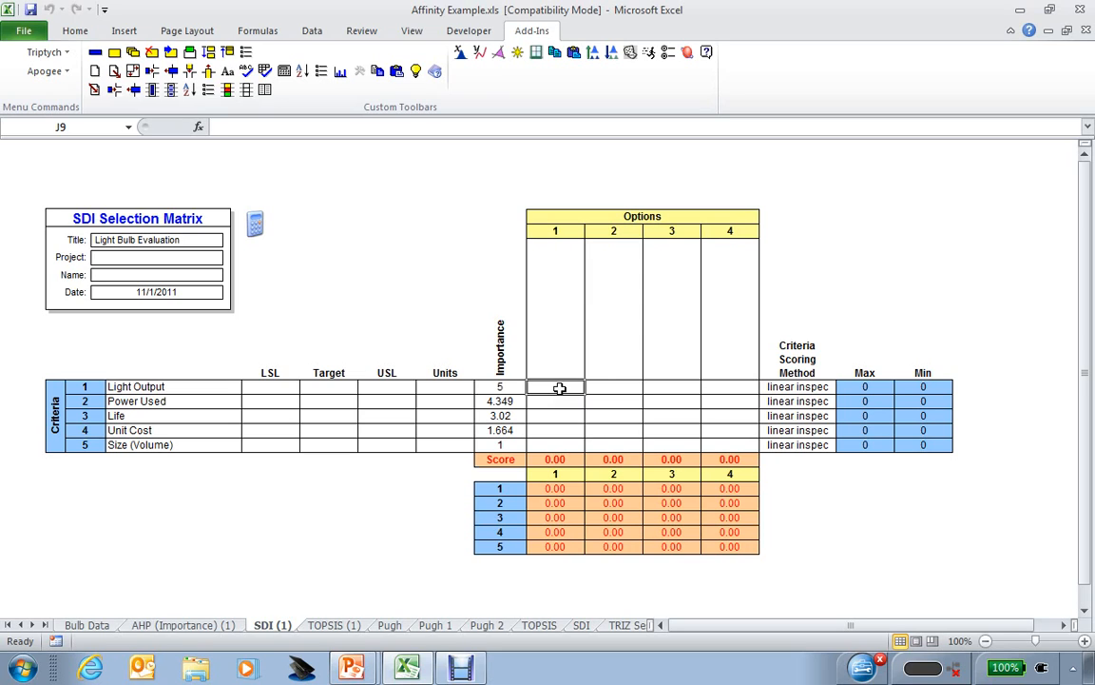
# Step: Set the Light Output criteria scoring method to quad inspec, switch it to in/out spec, and review the other available methods
pyautogui.click(801, 386)
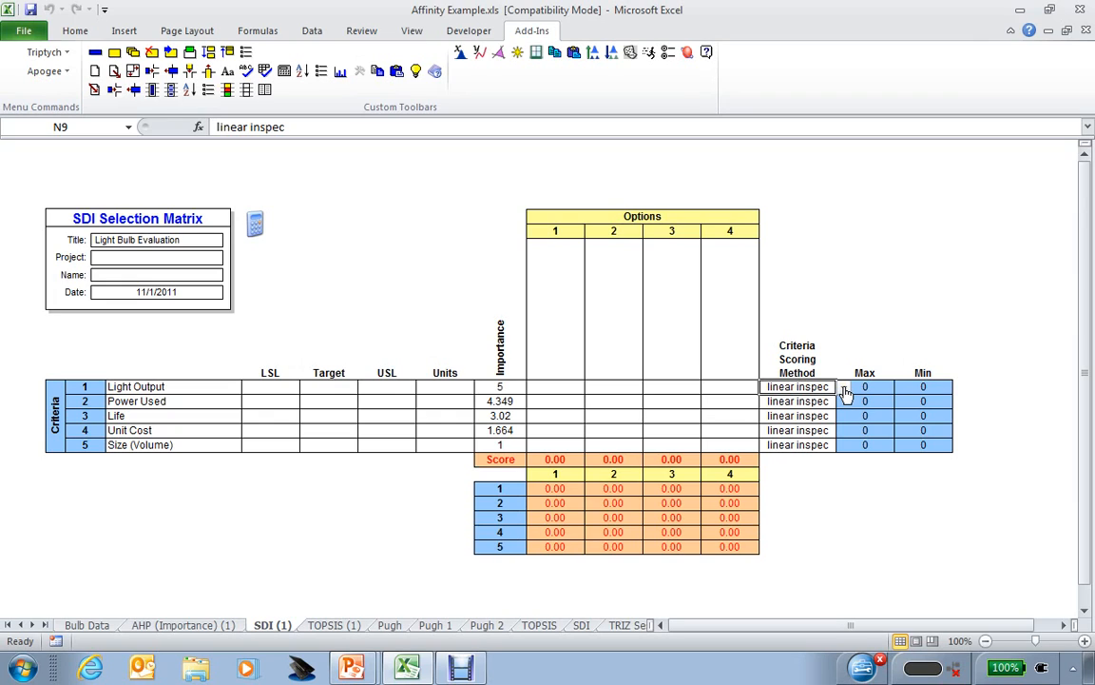
pyautogui.click(843, 388)
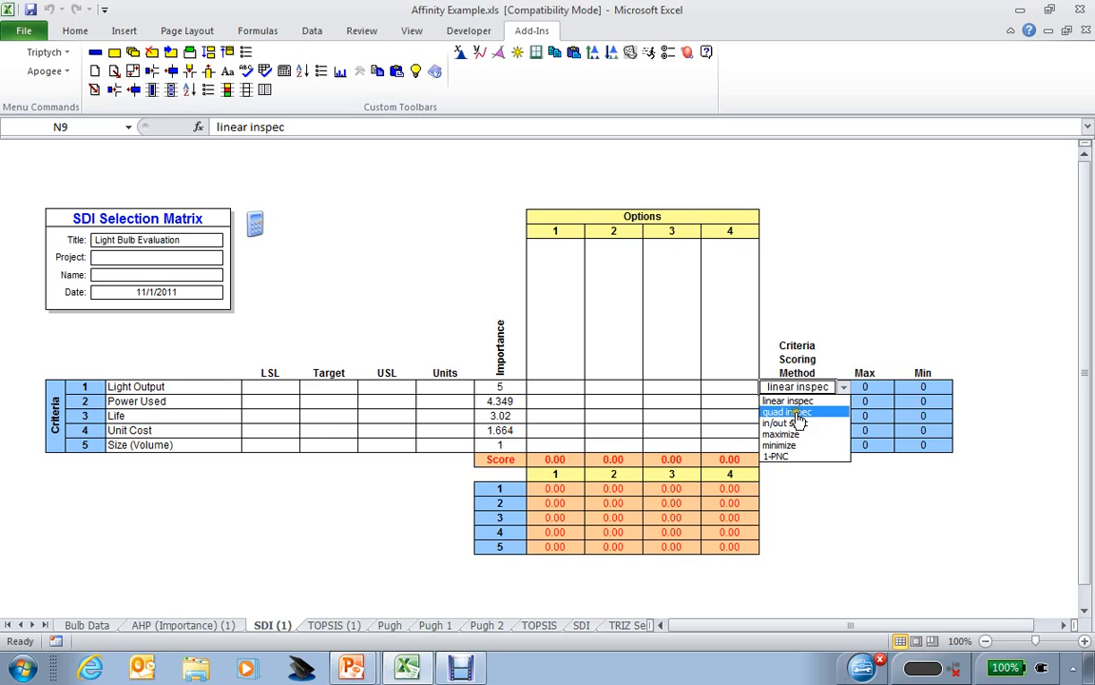
pyautogui.click(795, 413)
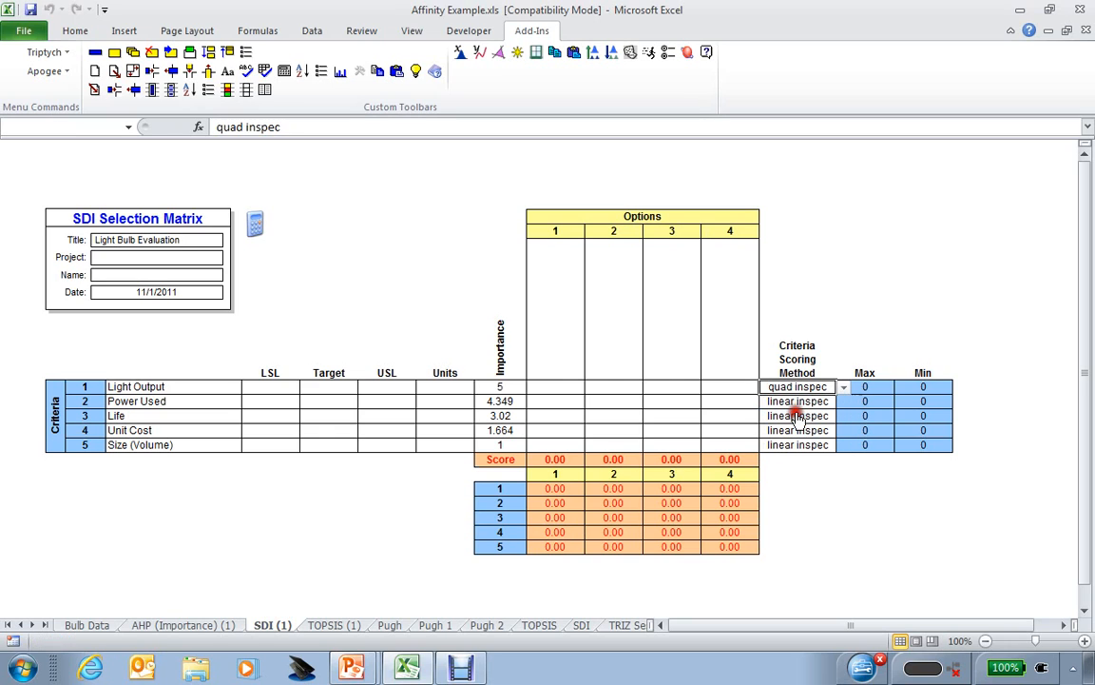
pyautogui.click(844, 388)
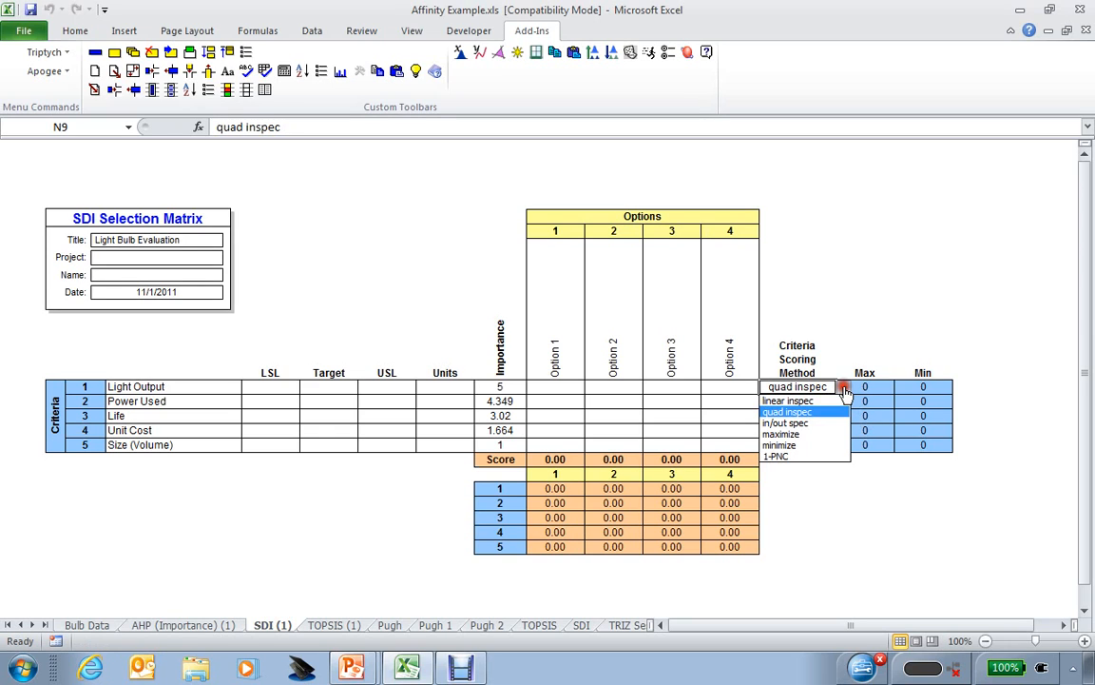
pyautogui.click(800, 424)
pyautogui.click(845, 388)
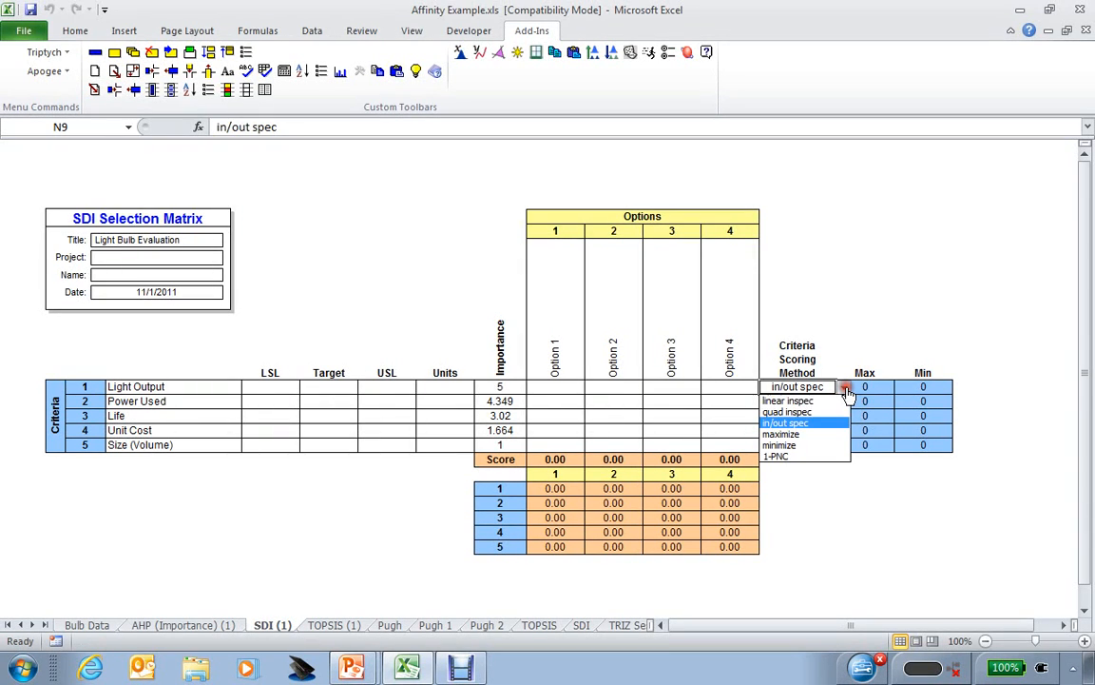
pyautogui.click(811, 482)
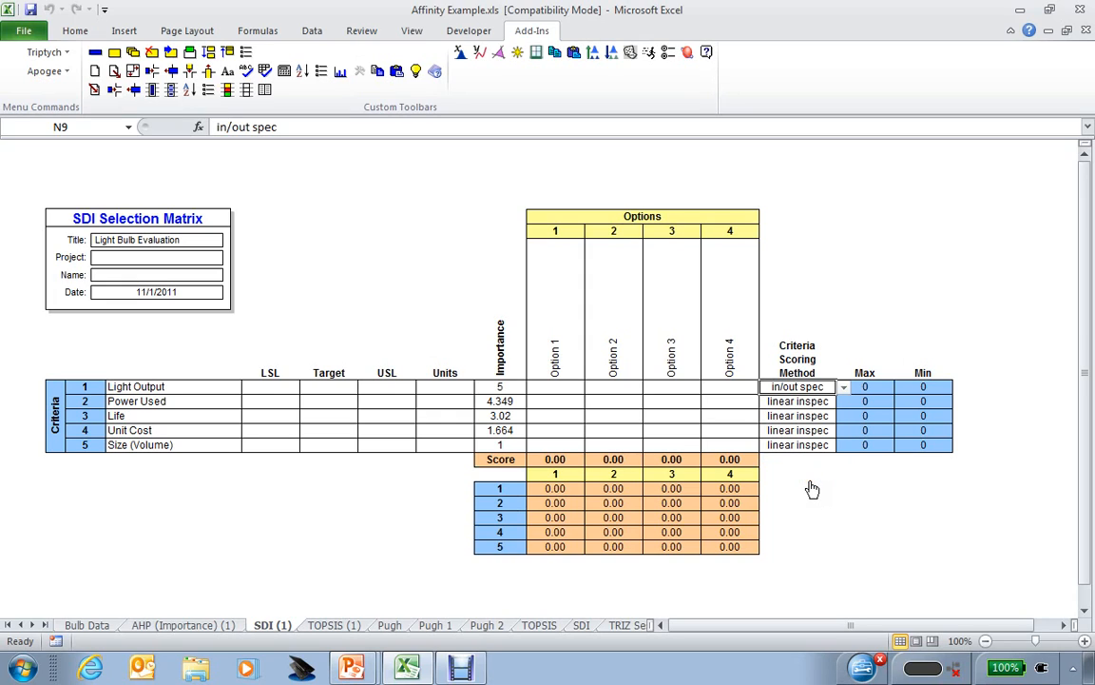
# Step: Open the completed SDI worksheet and examine the Light Output and Power Used limits and the Life and Unit Cost scoring methods
pyautogui.click(582, 625)
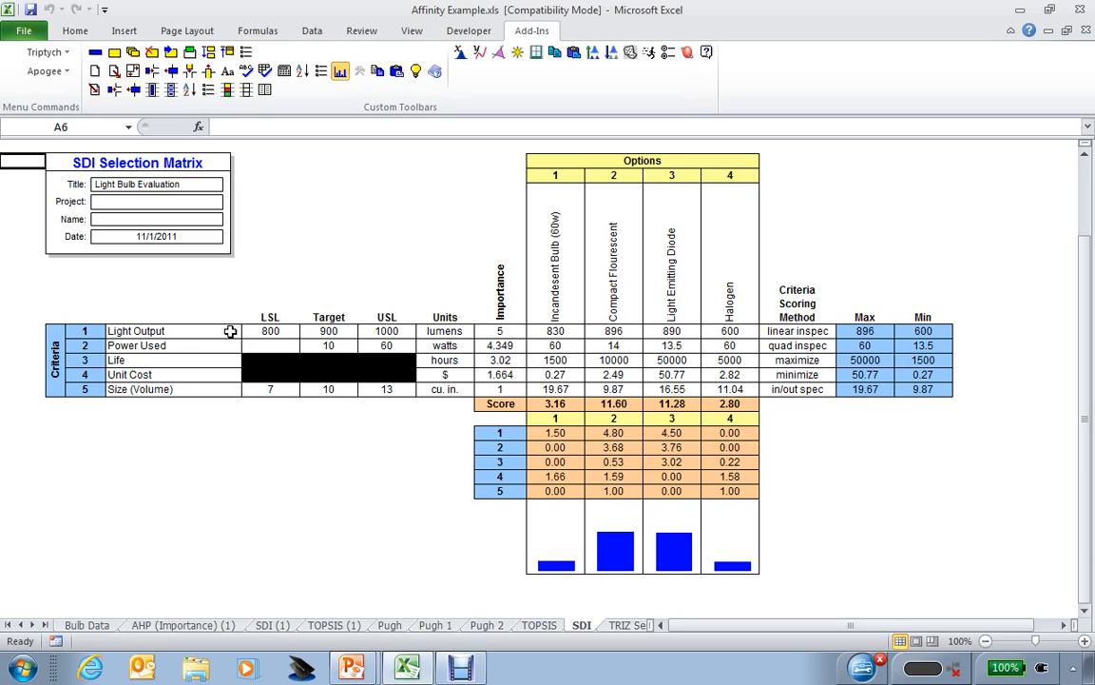
pyautogui.click(331, 331)
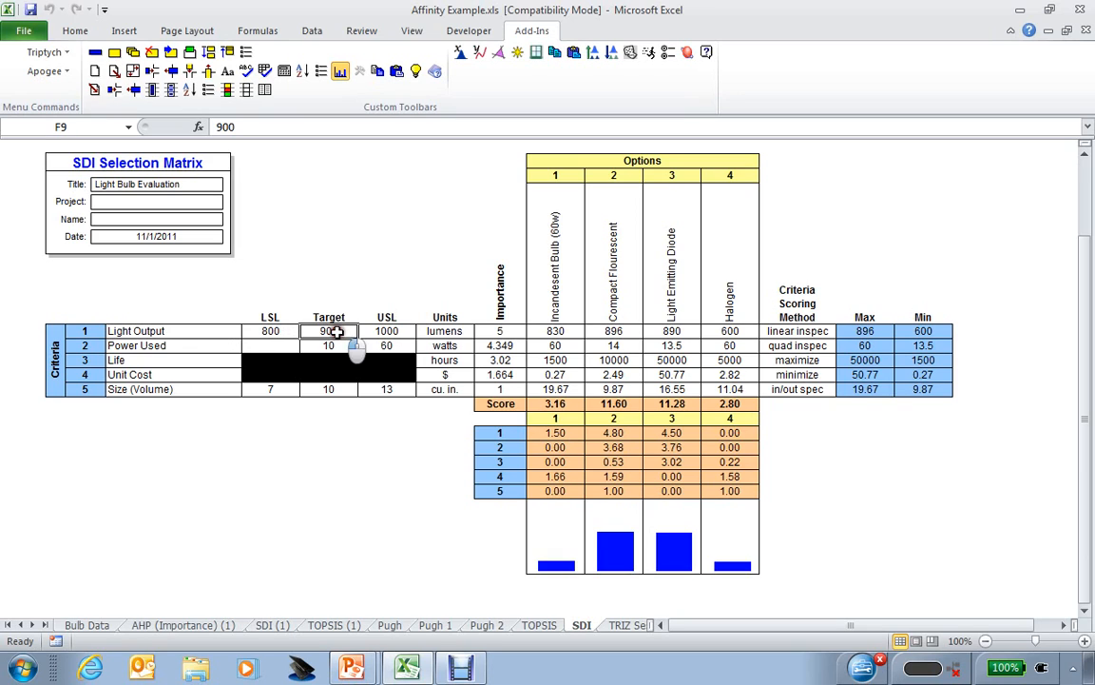
pyautogui.click(390, 332)
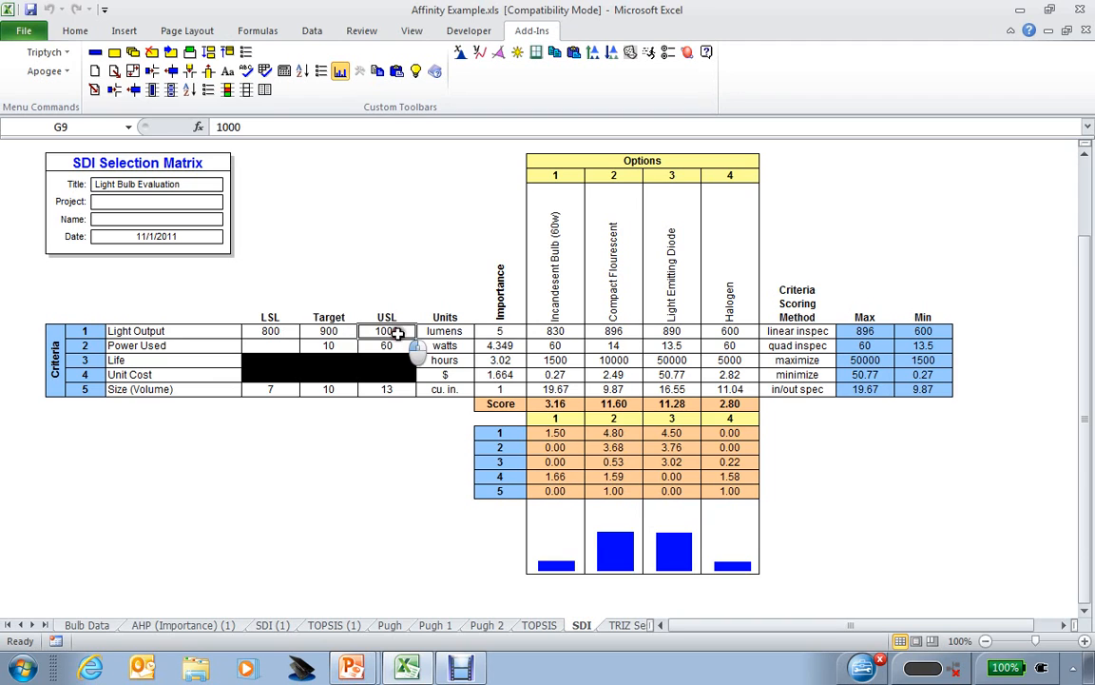
pyautogui.click(270, 331)
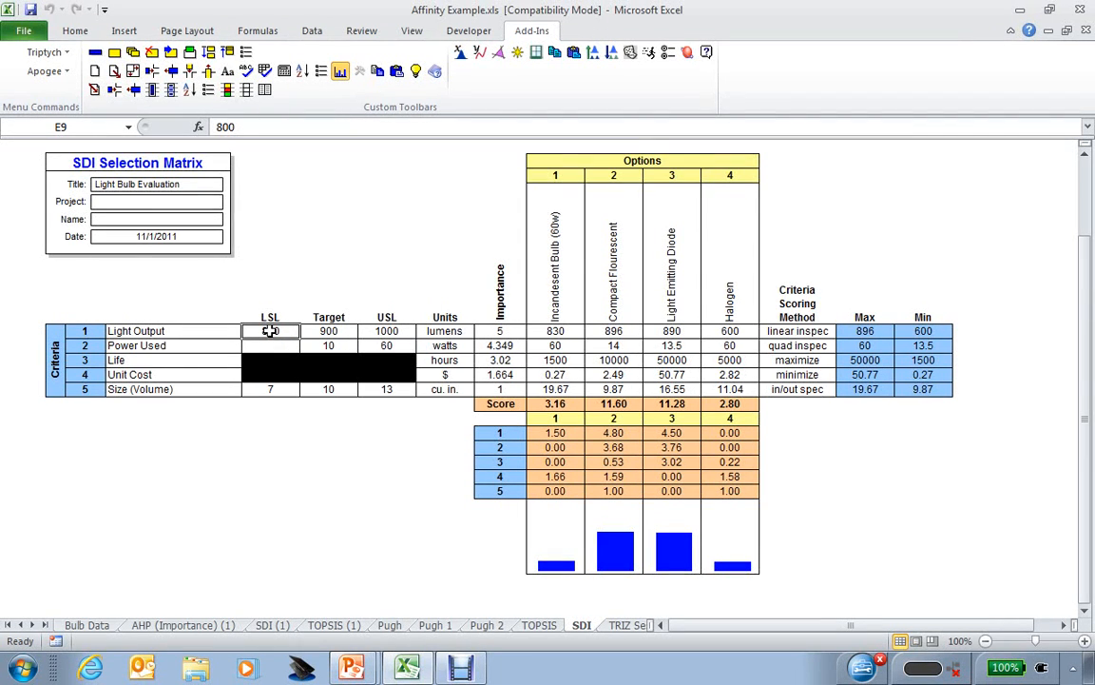
pyautogui.click(386, 346)
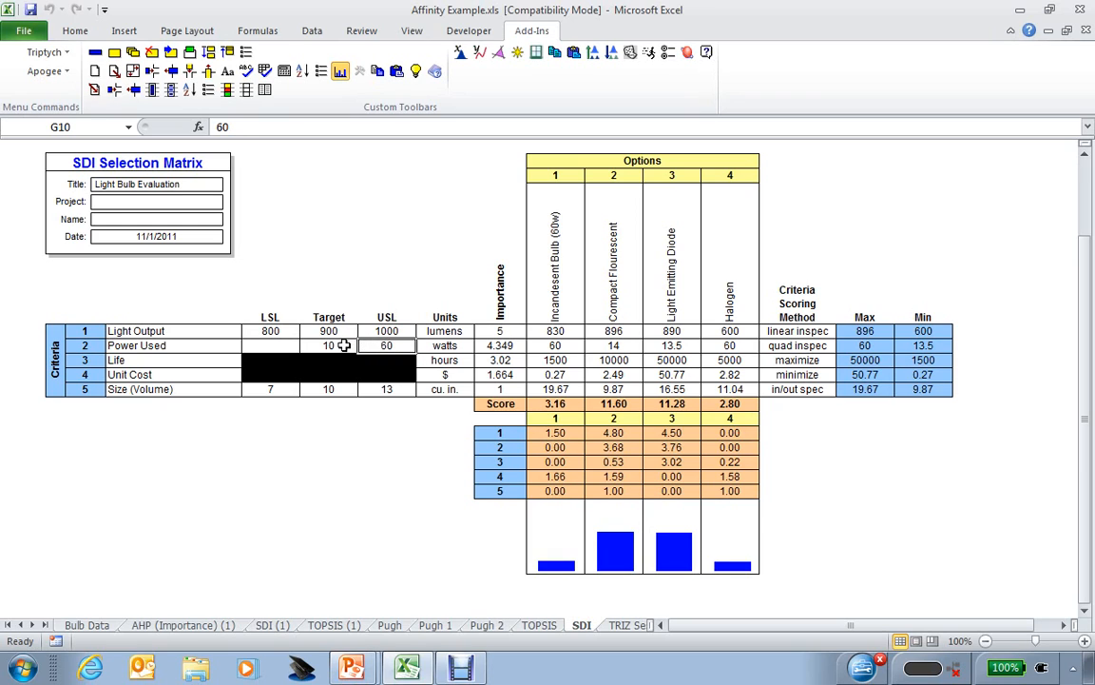
pyautogui.click(342, 345)
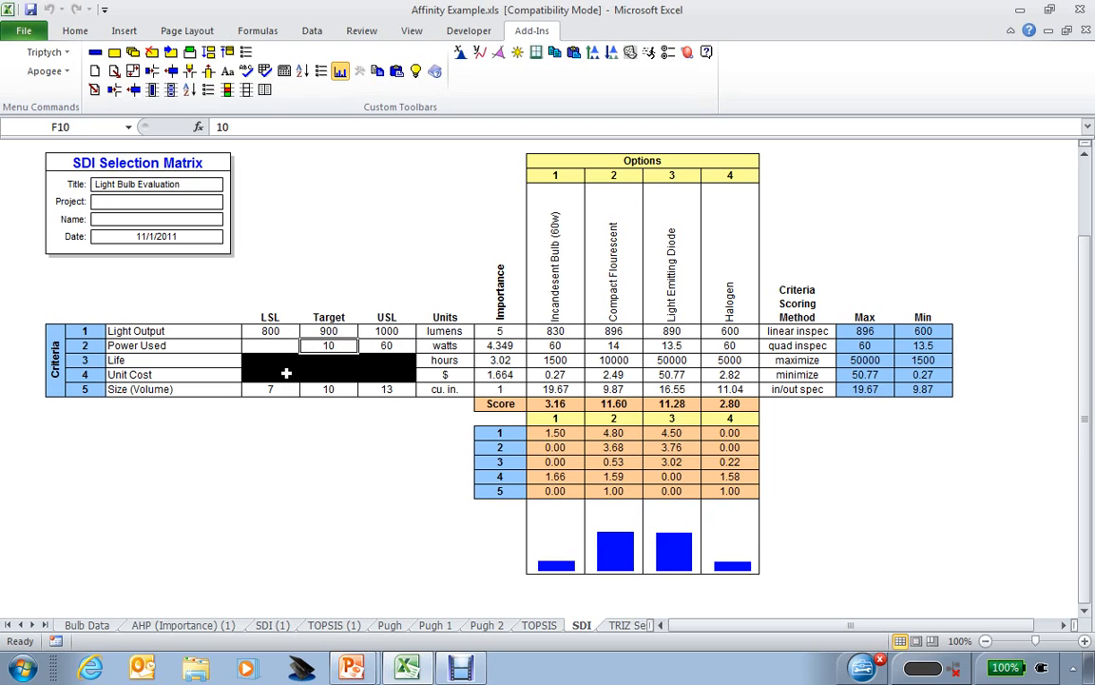
pyautogui.click(813, 363)
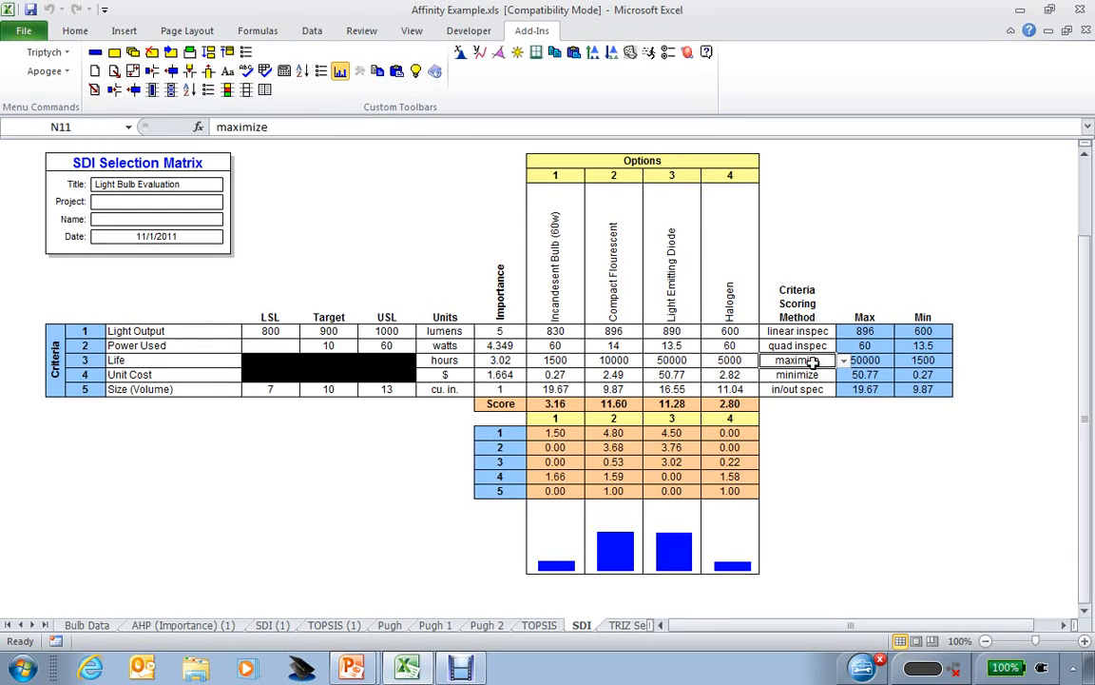
pyautogui.click(803, 375)
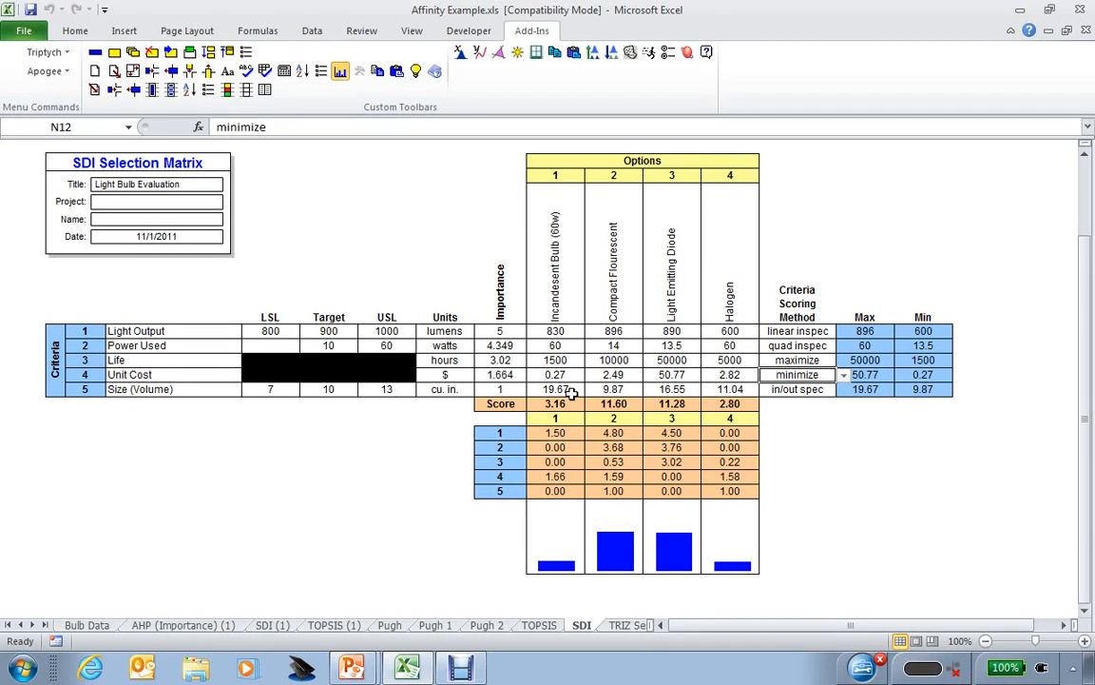
# Step: Check the Compact Fluorescent light output against its specification limits, and review the criteria importances and weighted scores per option
pyautogui.click(619, 331)
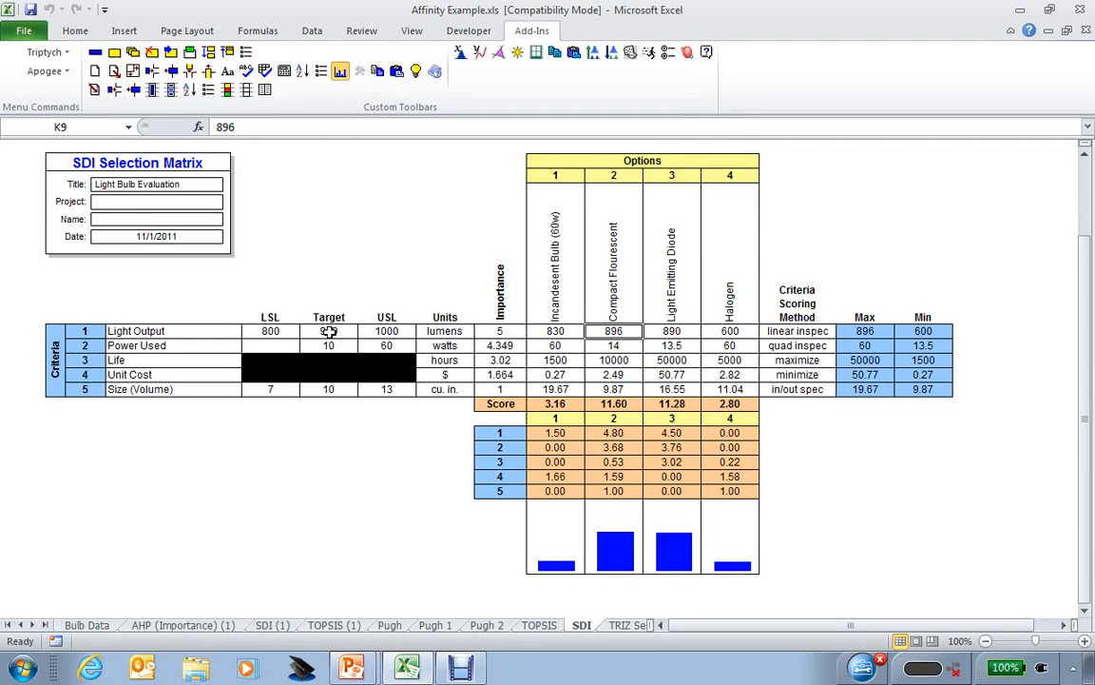
pyautogui.click(278, 332)
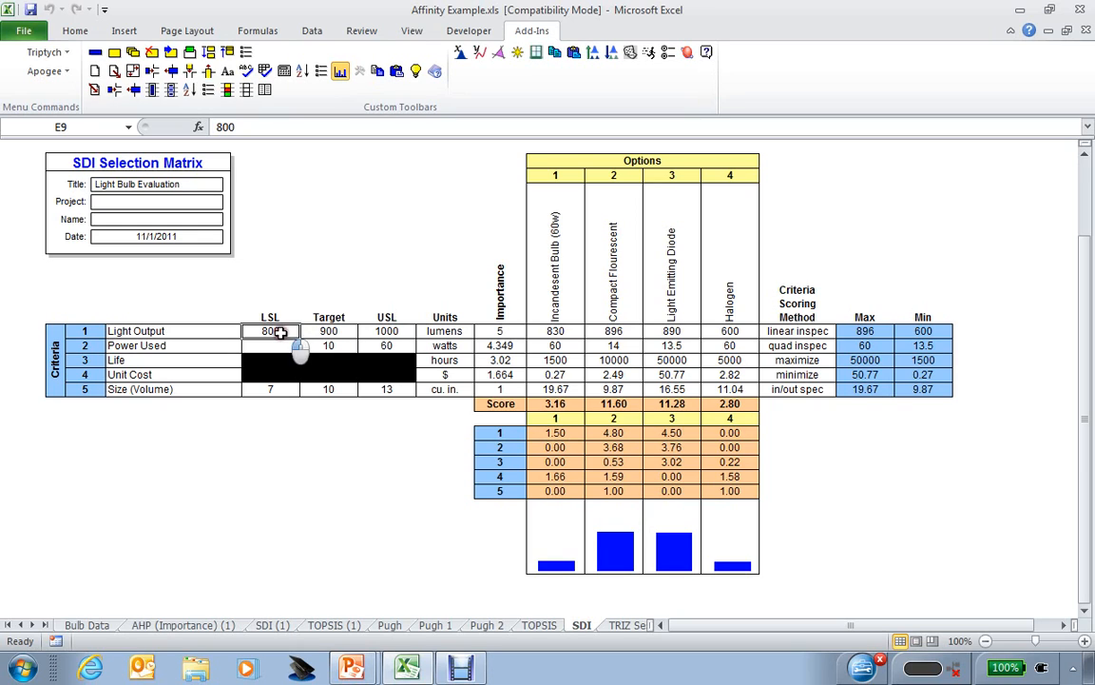
pyautogui.click(384, 332)
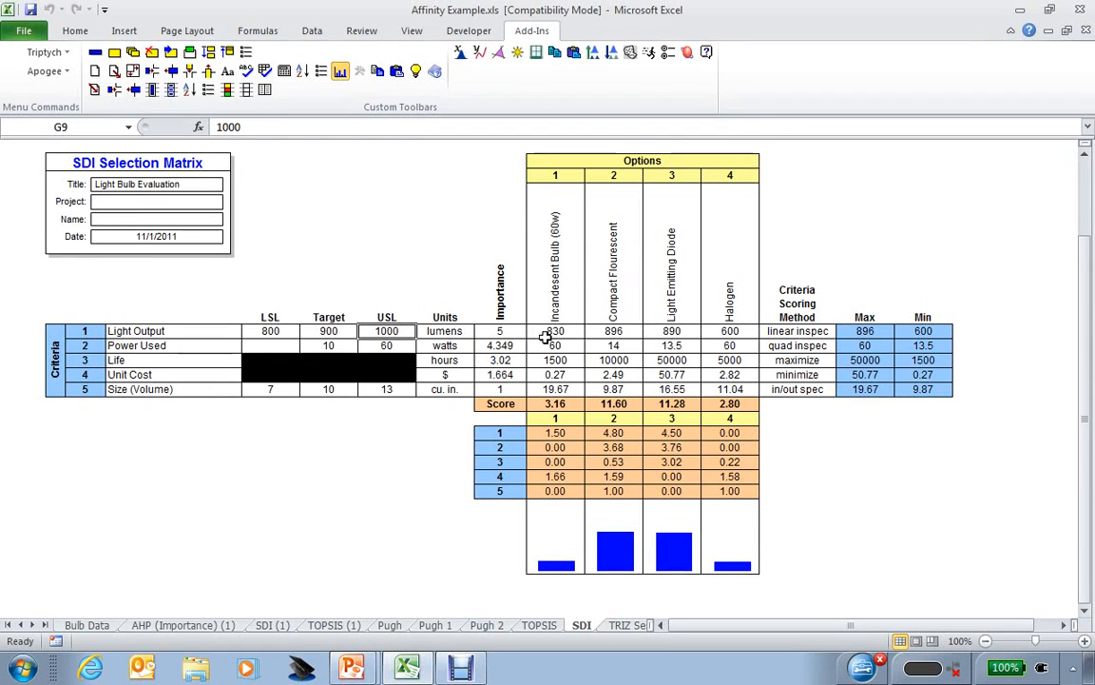
pyautogui.moveTo(505, 332); pyautogui.dragTo(505, 383)
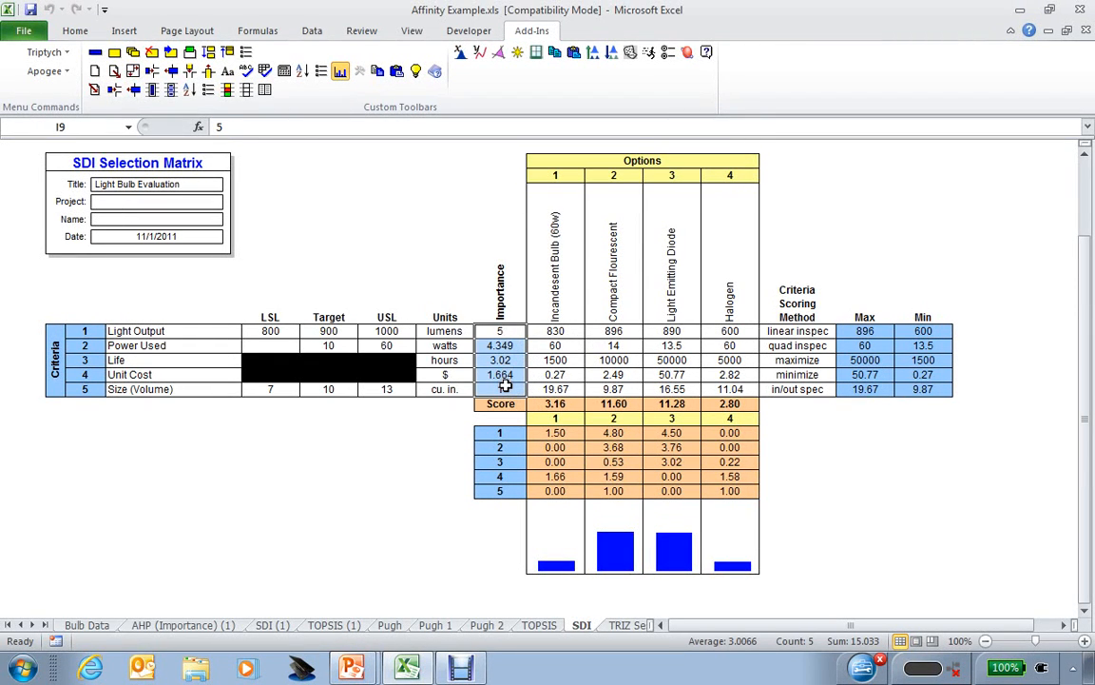
pyautogui.click(557, 432)
pyautogui.moveTo(556, 433); pyautogui.dragTo(726, 489)
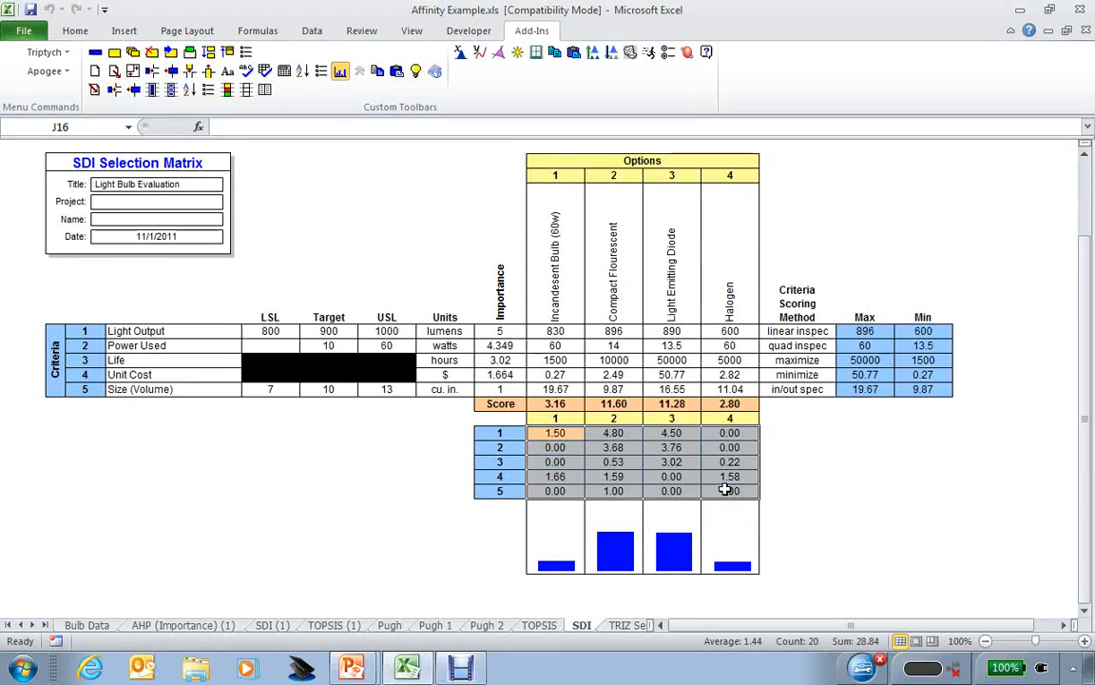
# Step: Compare the total SDI scores of the compact fluorescent, LED, incandescent and halogen options
pyautogui.click(618, 405)
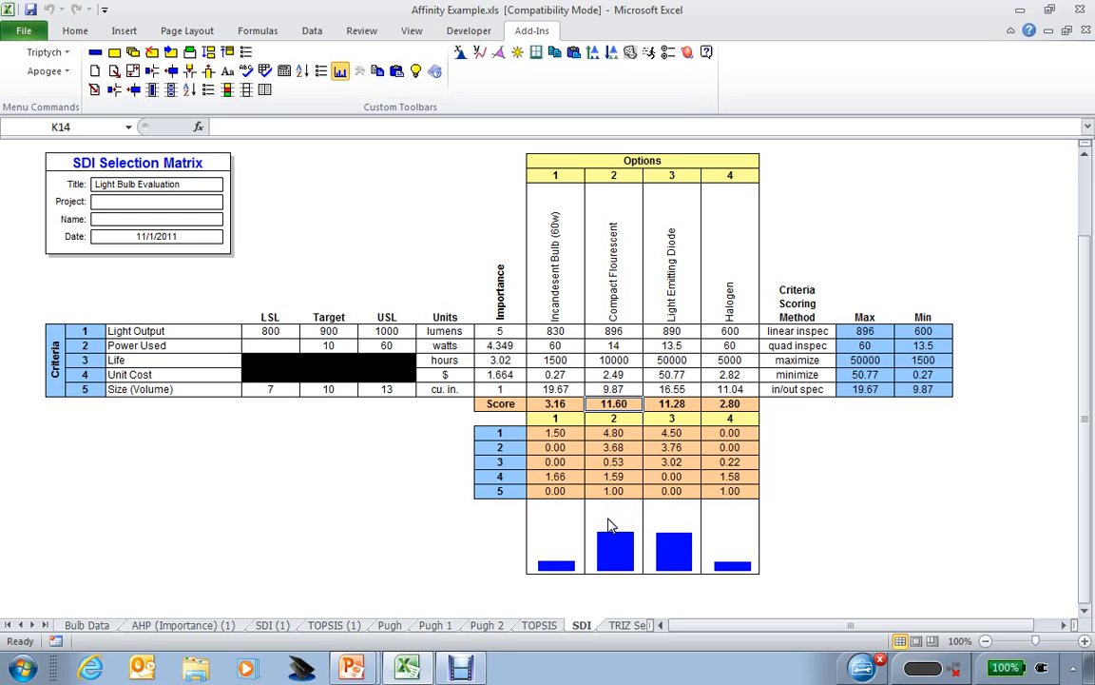
pyautogui.click(672, 404)
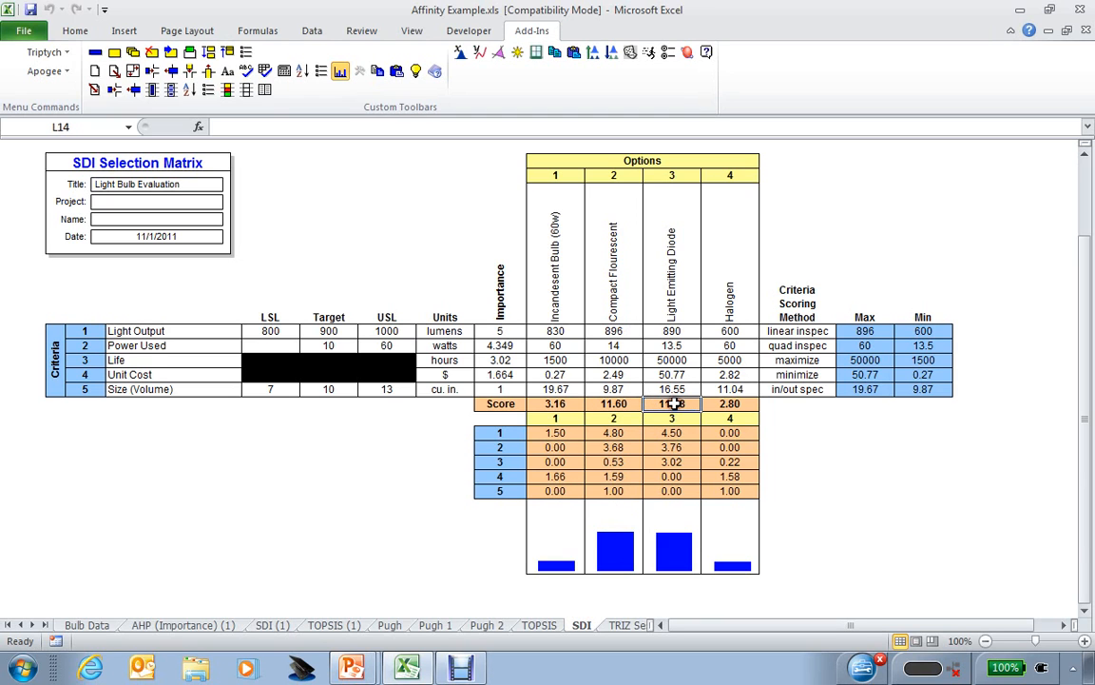
pyautogui.click(568, 403)
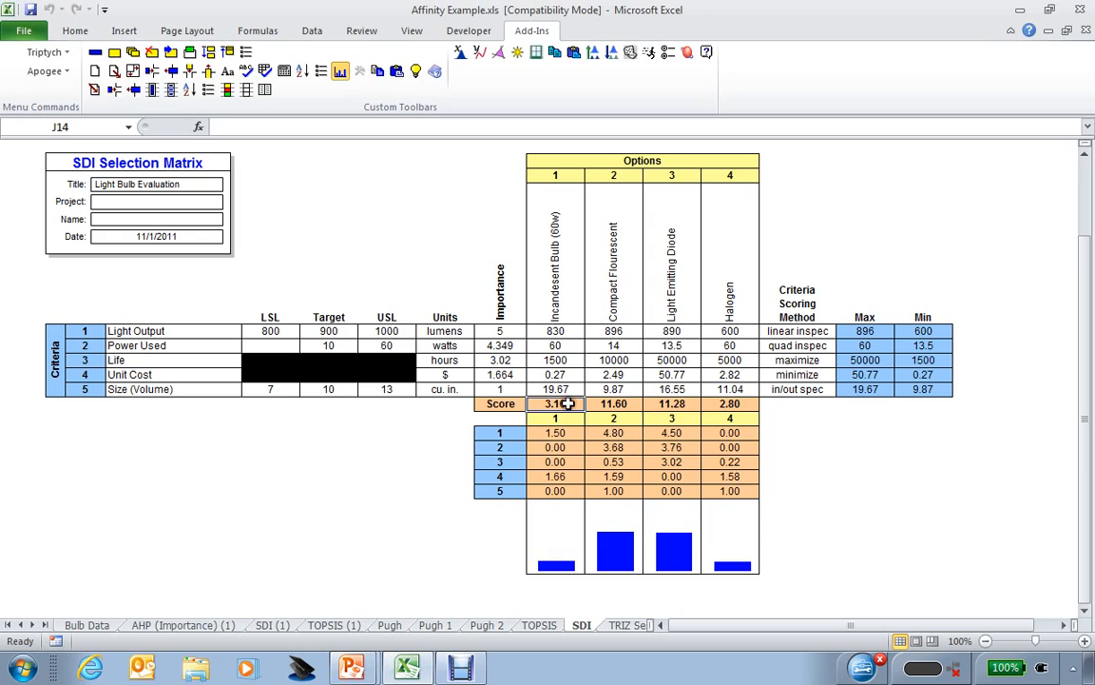
pyautogui.click(729, 403)
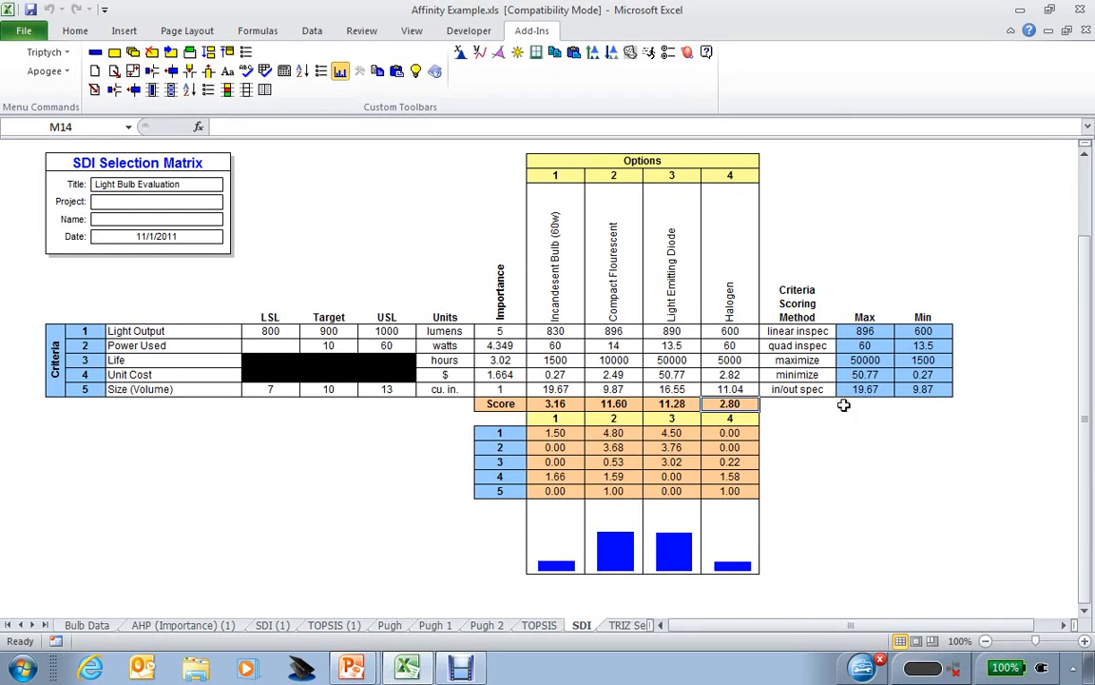
# Step: Minimize the Excel windows to return to the PowerPoint slide on Triptych Tools functions and features
pyautogui.click(1020, 11)
pyautogui.click(1019, 12)
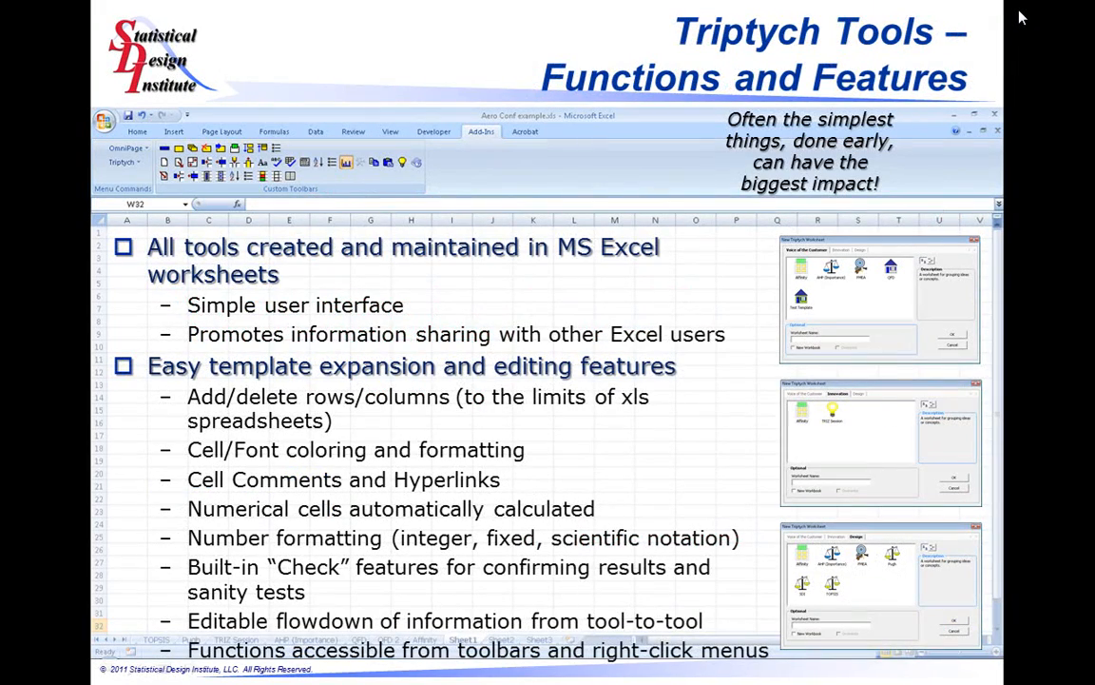